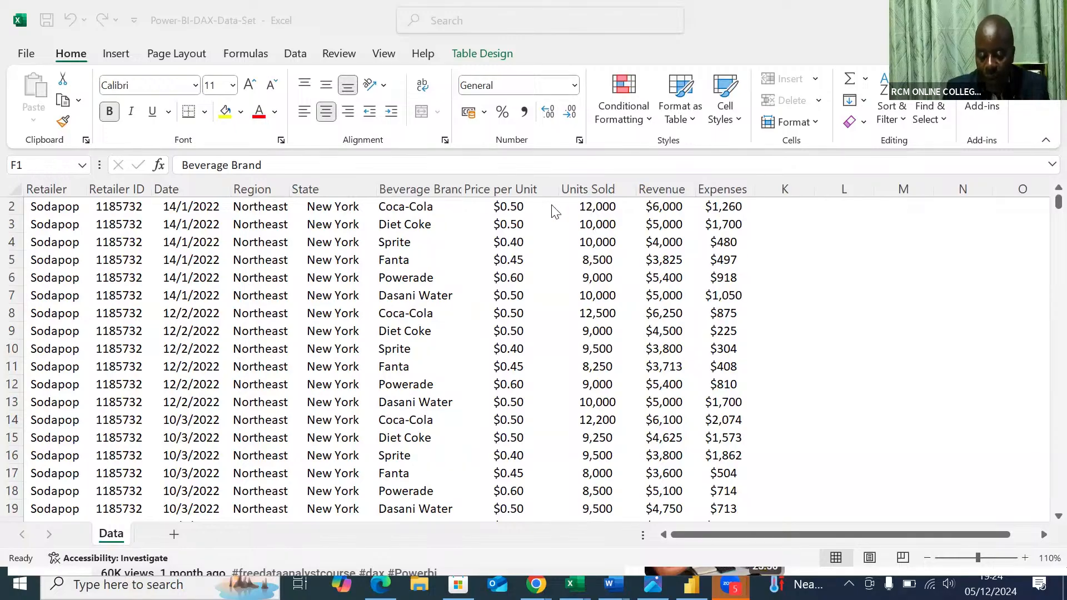
Examine the extent of the data in the Price per Unit column, from its last row back to the header
{"action": "left_click", "coordinate": [511, 205]}
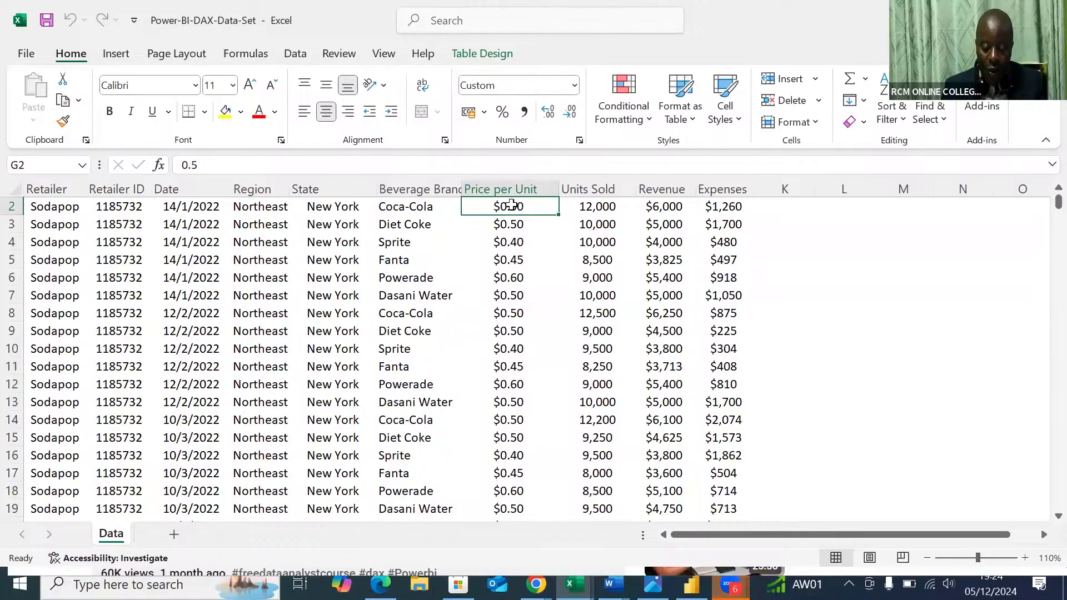
{"action": "key", "text": "ctrl+Down"}
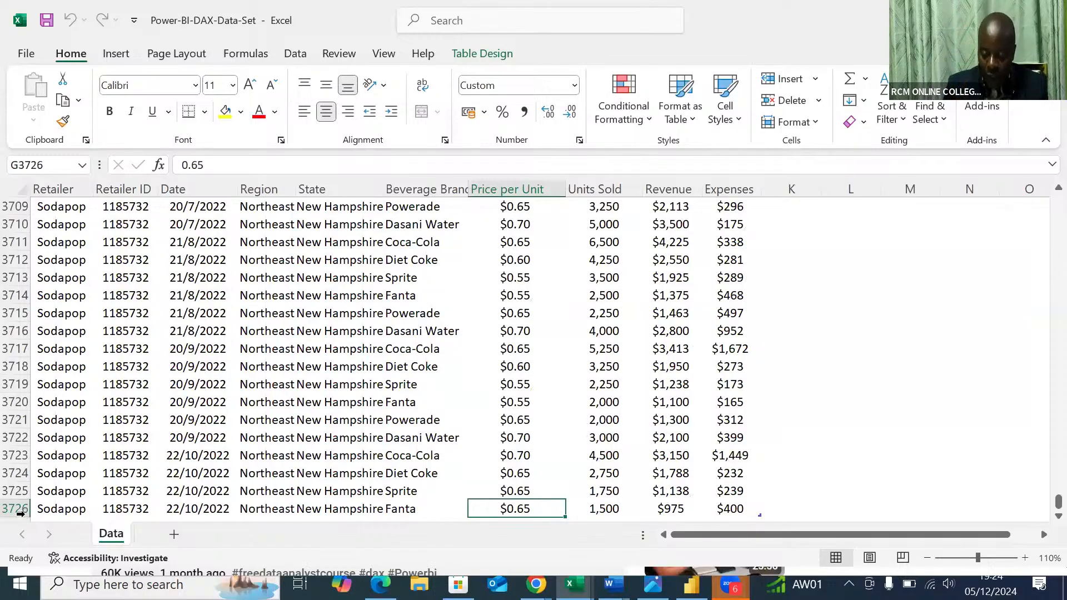
{"action": "key", "text": "ctrl+Up"}
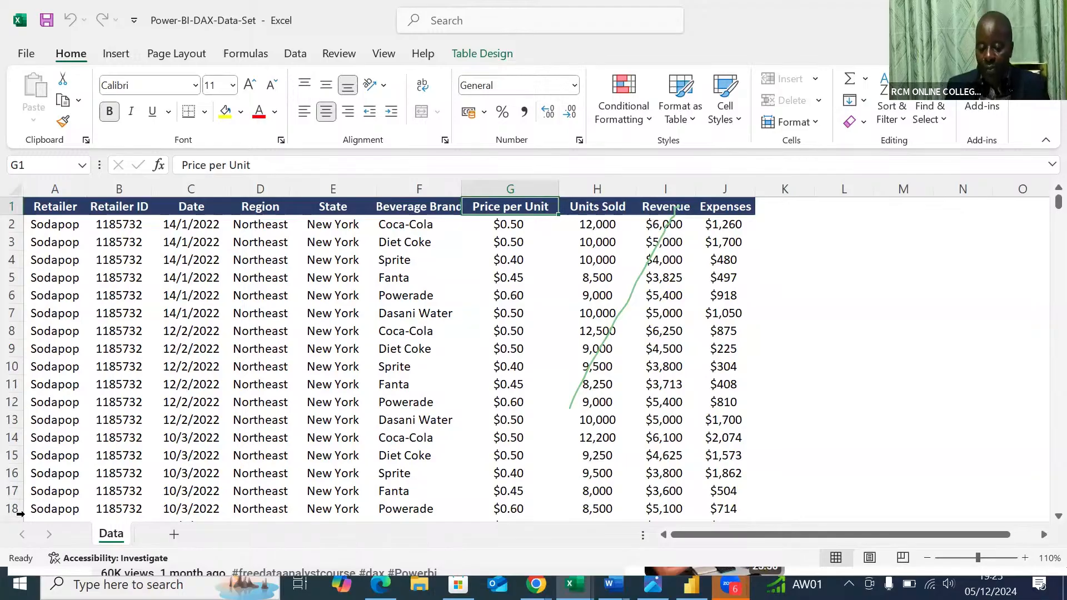
{"action": "left_click", "coordinate": [574, 36]}
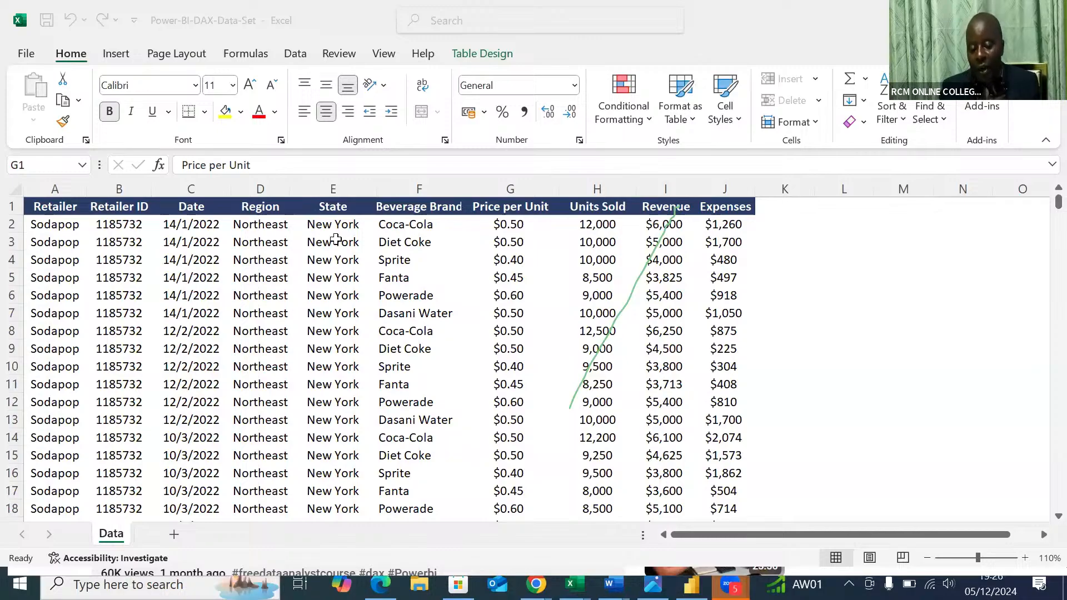
Insert a PivotTable based on Table1 and place it on a new worksheet
{"action": "left_click", "coordinate": [335, 240]}
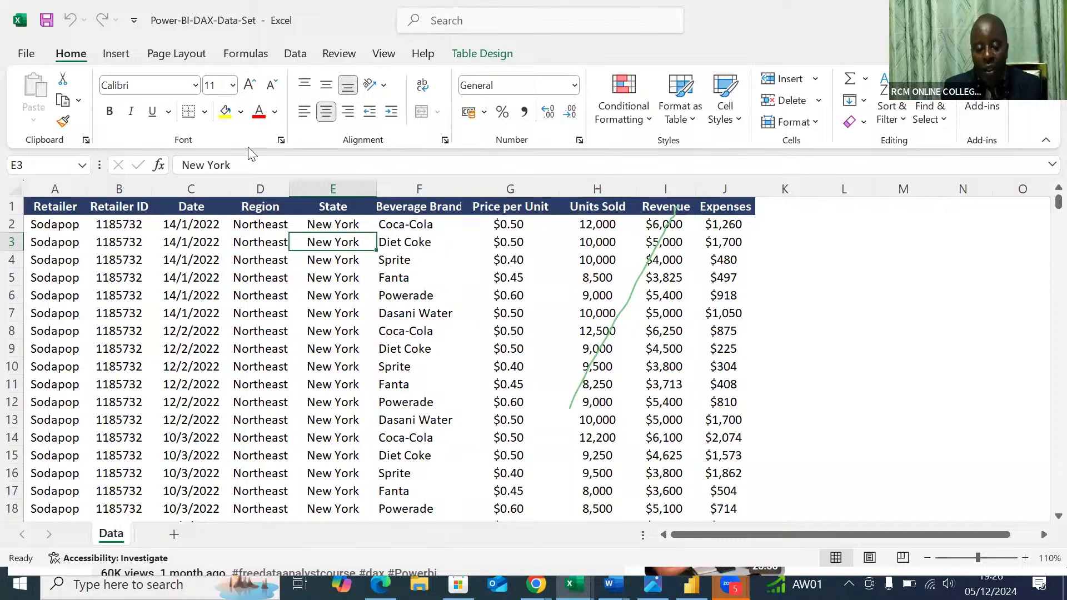
{"action": "left_click", "coordinate": [118, 55]}
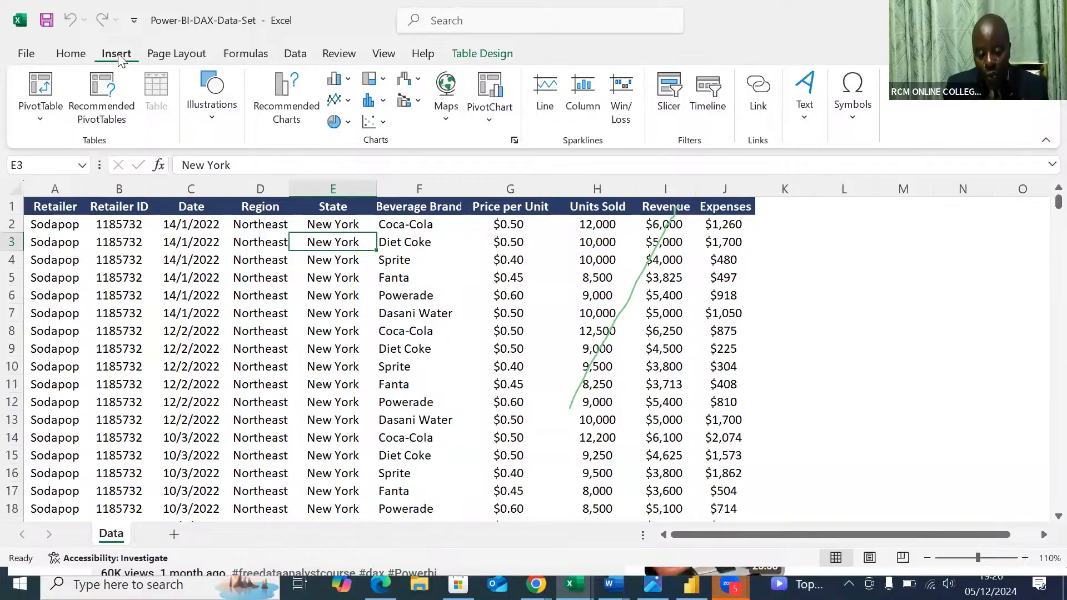
{"action": "left_click", "coordinate": [36, 89]}
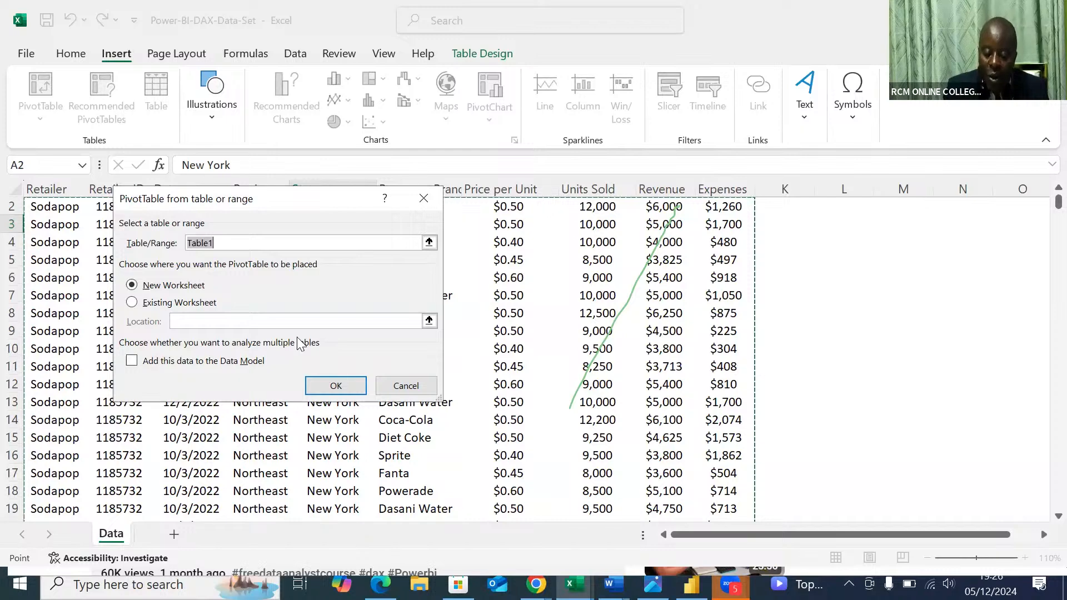
{"action": "left_click", "coordinate": [318, 393]}
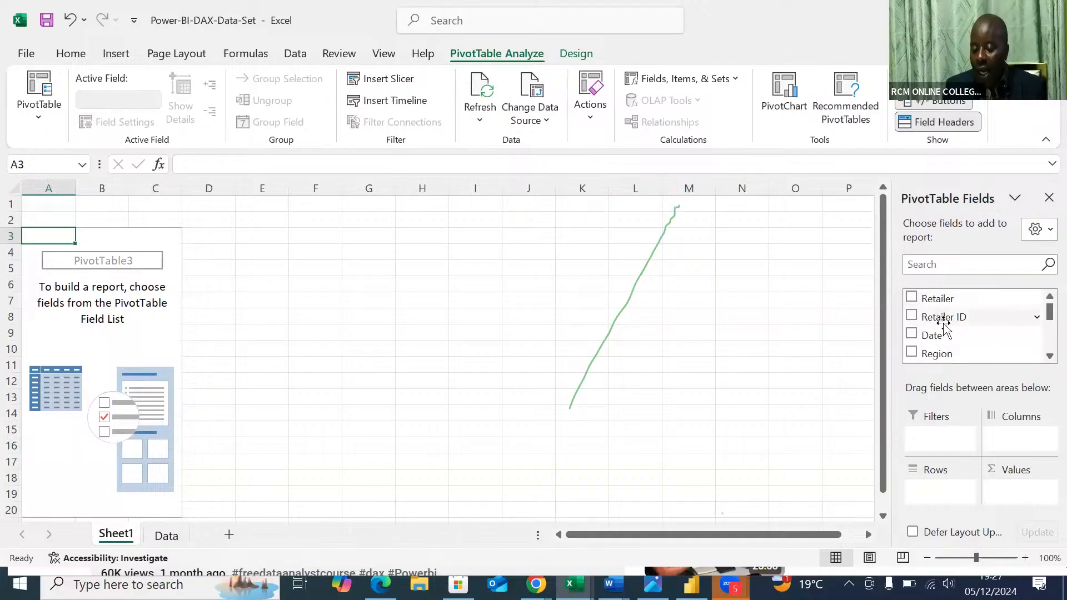
Set Beverage Brand as the pivot table's rows and add Units Sold and Revenue as summed values
{"action": "left_click", "coordinate": [1048, 356]}
{"action": "scroll", "coordinate": [1042, 356], "scroll_direction": "down", "scroll_amount": 3}
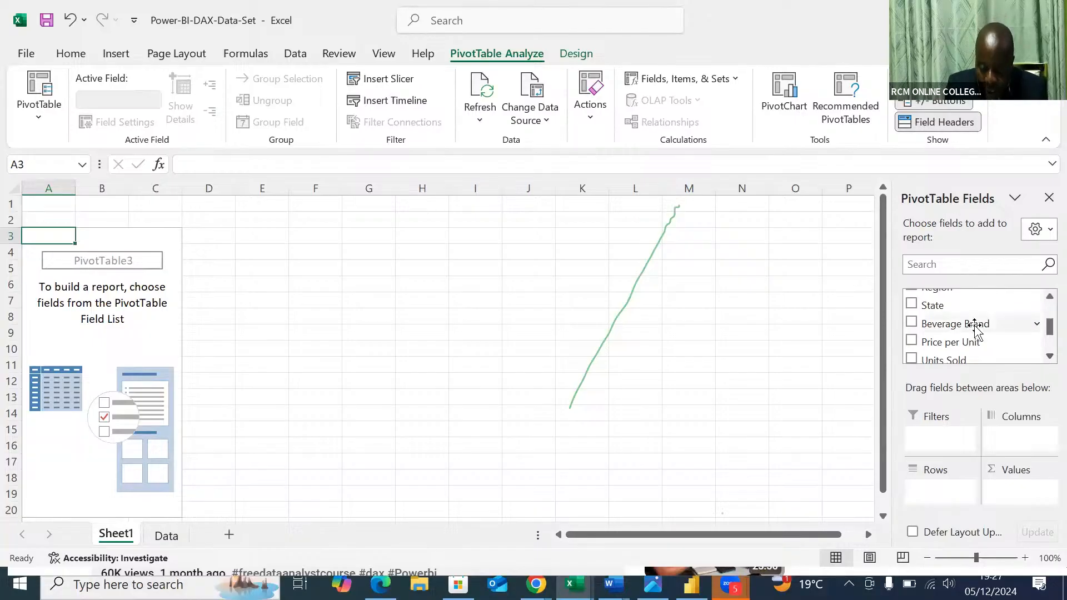
{"action": "left_click_drag", "start_coordinate": [975, 329], "coordinate": [960, 503]}
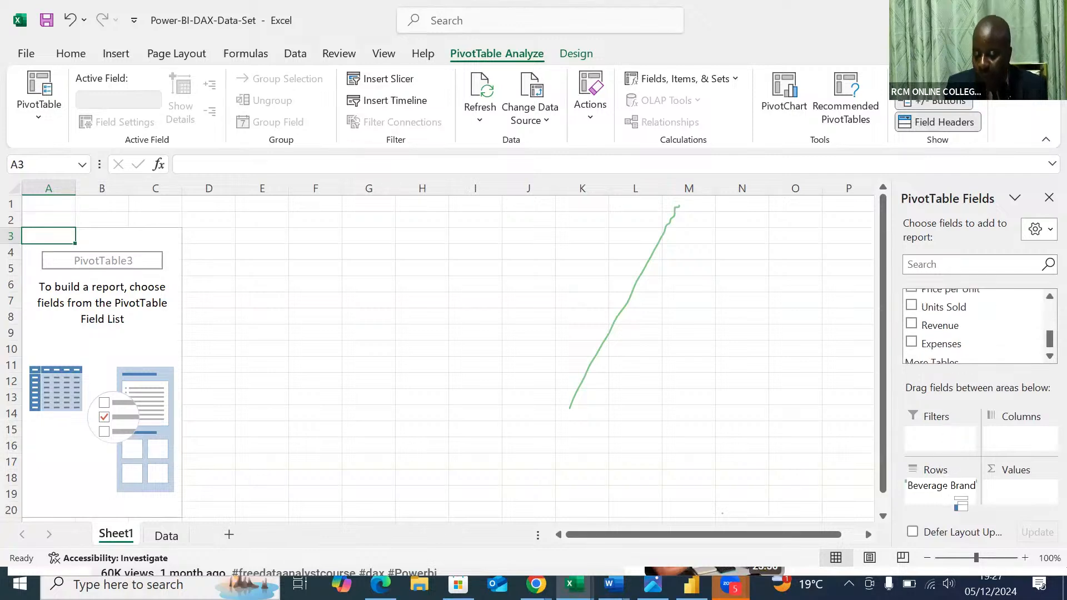
{"action": "left_click_drag", "start_coordinate": [961, 502], "coordinate": [940, 485]}
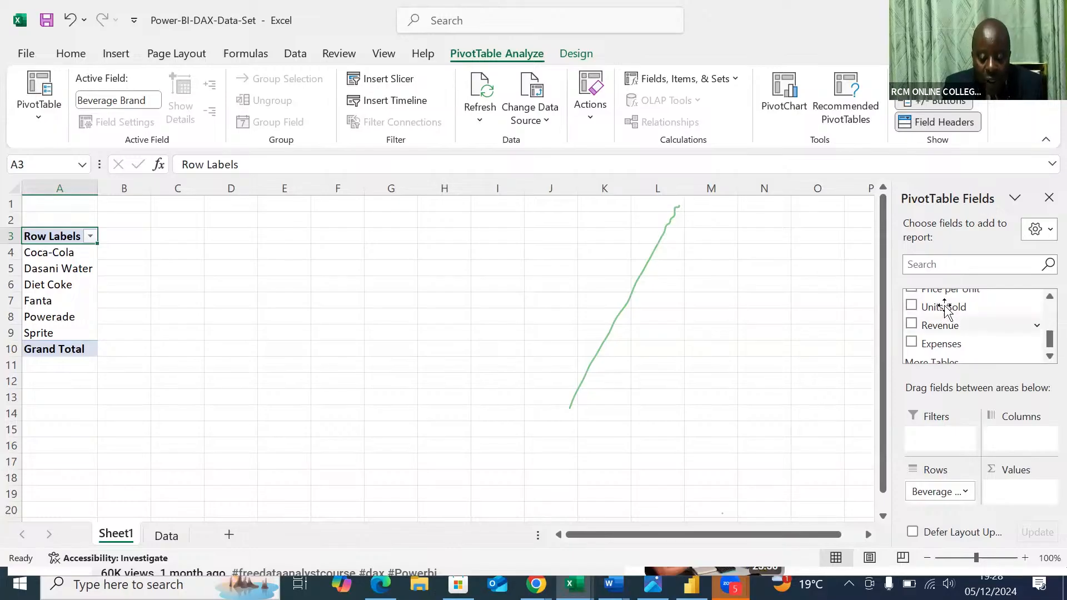
{"action": "left_click_drag", "start_coordinate": [944, 308], "coordinate": [1010, 491]}
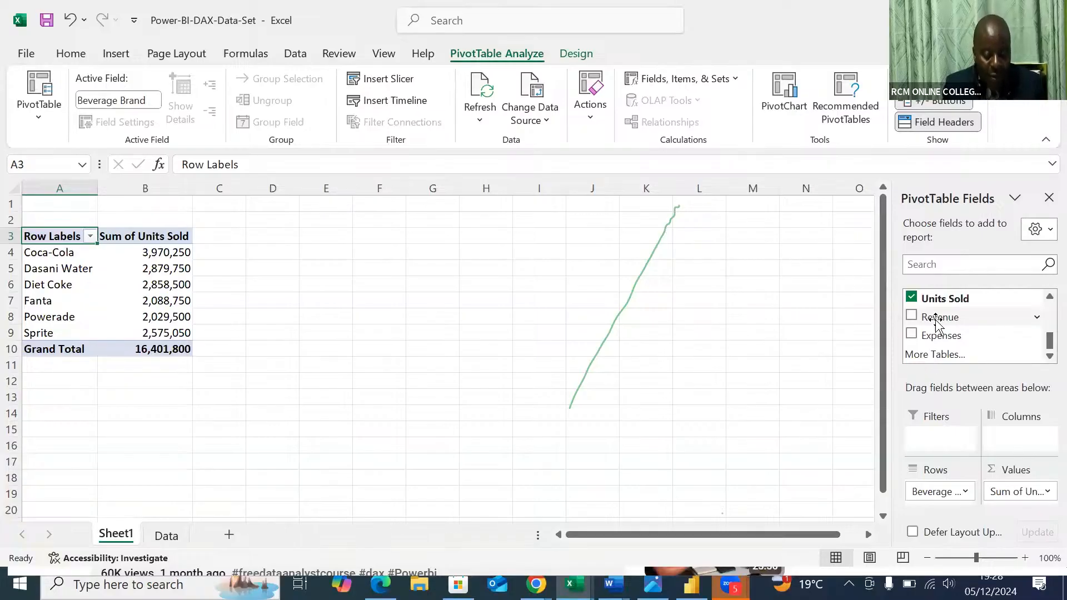
{"action": "left_click_drag", "start_coordinate": [936, 321], "coordinate": [1017, 497]}
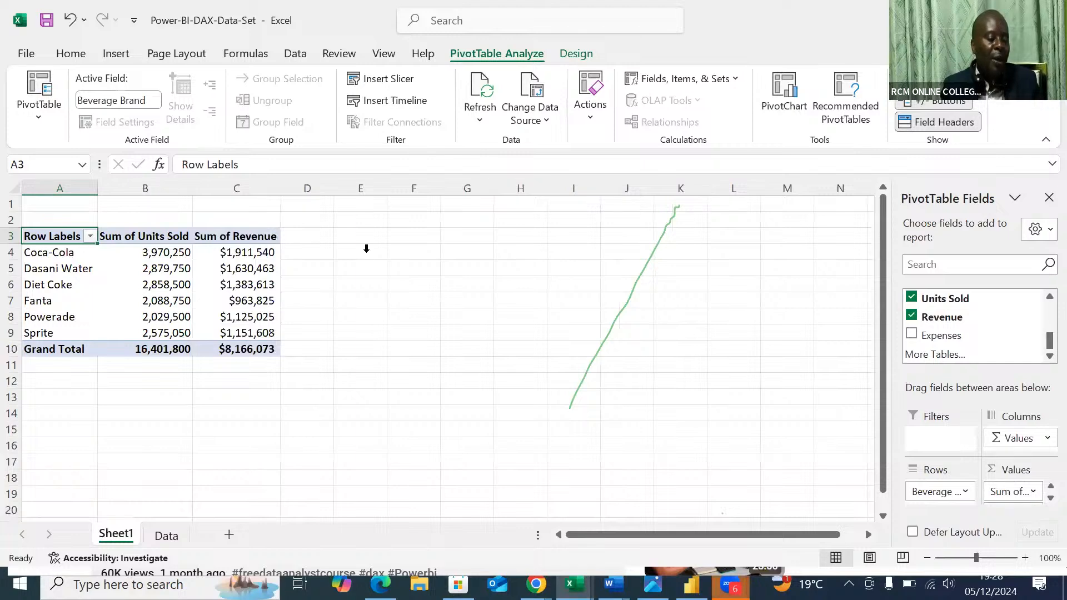
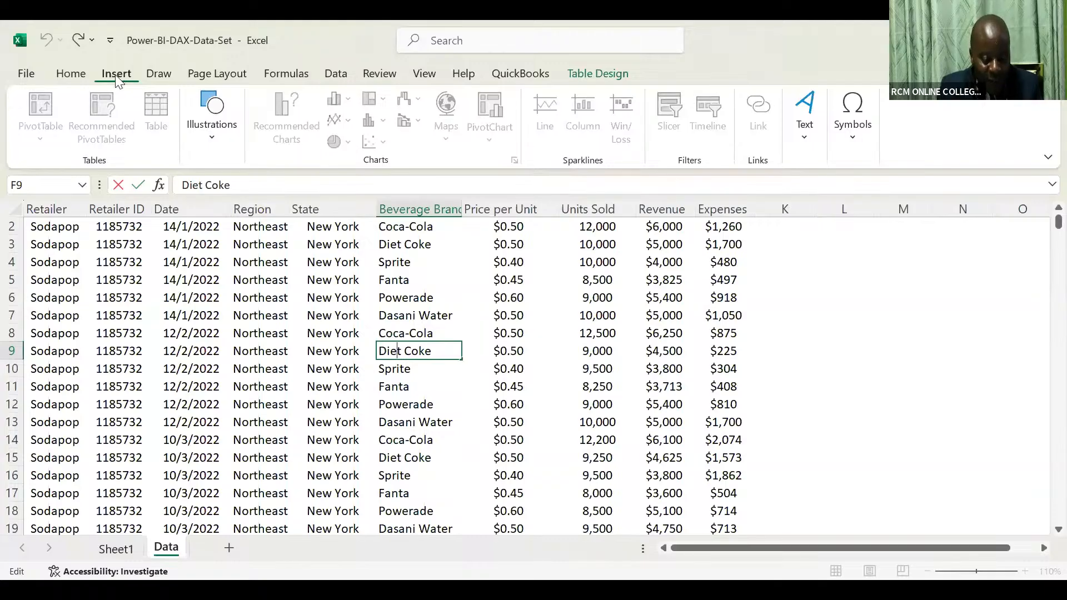
Collapse the ribbon and cancel the open edit of cell F9 on the Data sheet
{"action": "double_click", "coordinate": [115, 74]}
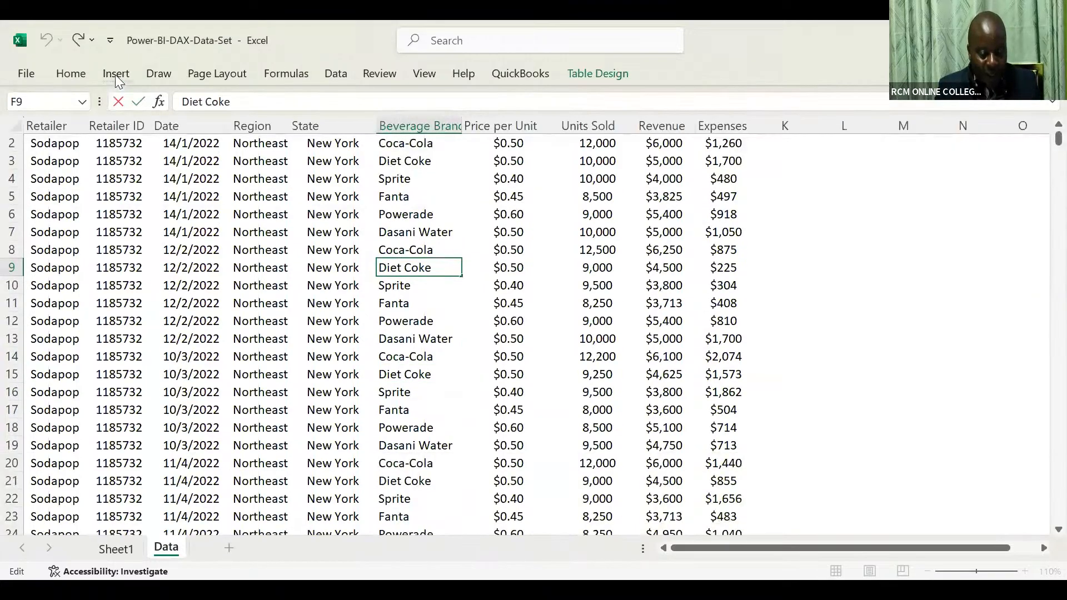
{"action": "left_click", "coordinate": [116, 72]}
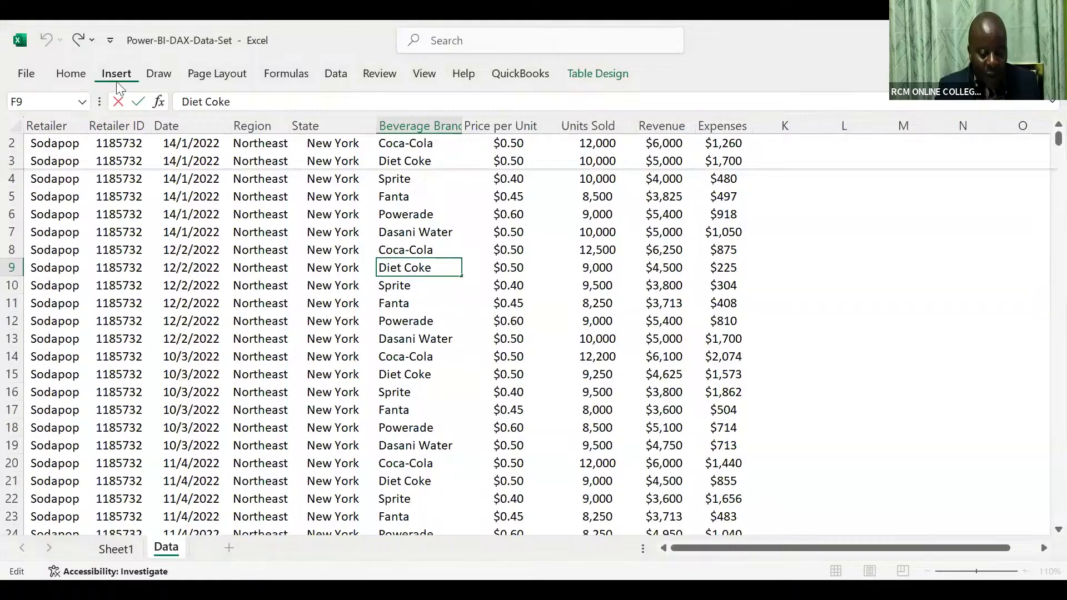
{"action": "left_click", "coordinate": [119, 75]}
{"action": "left_click", "coordinate": [117, 75]}
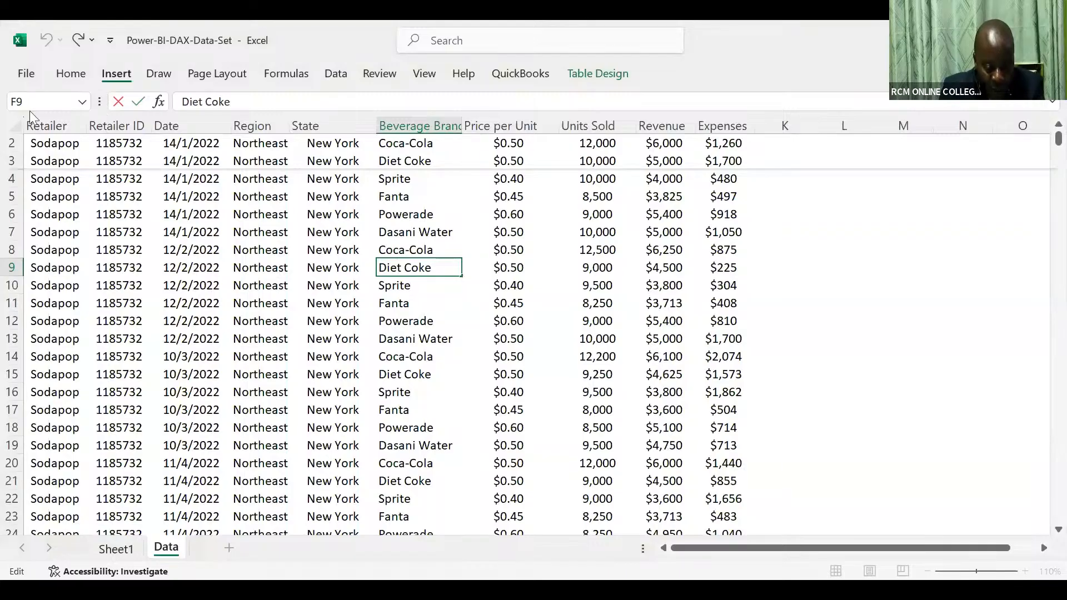
{"action": "left_click", "coordinate": [122, 75]}
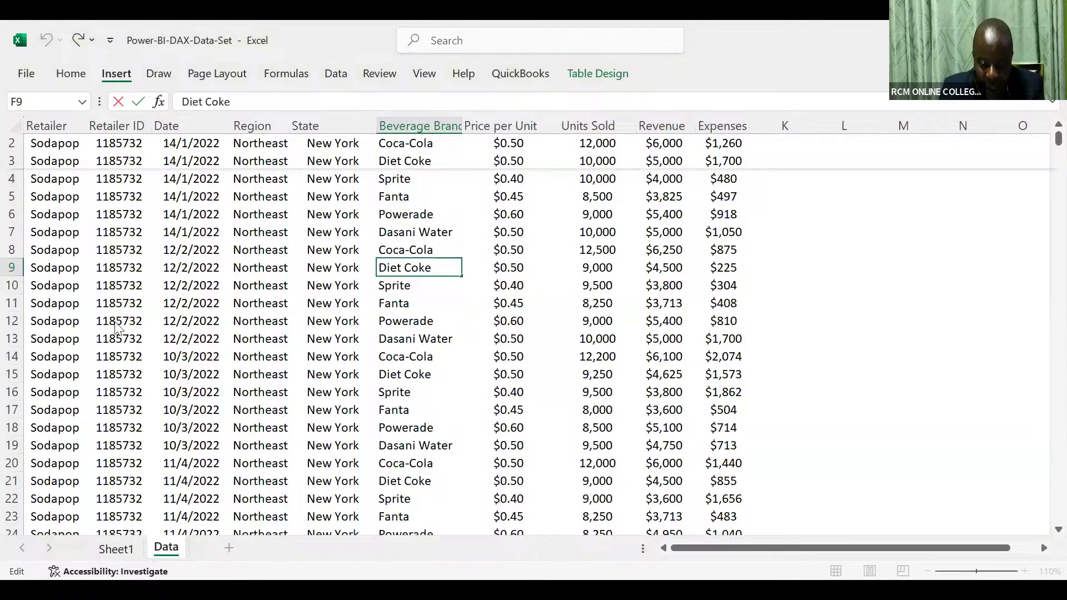
{"action": "left_click", "coordinate": [119, 77]}
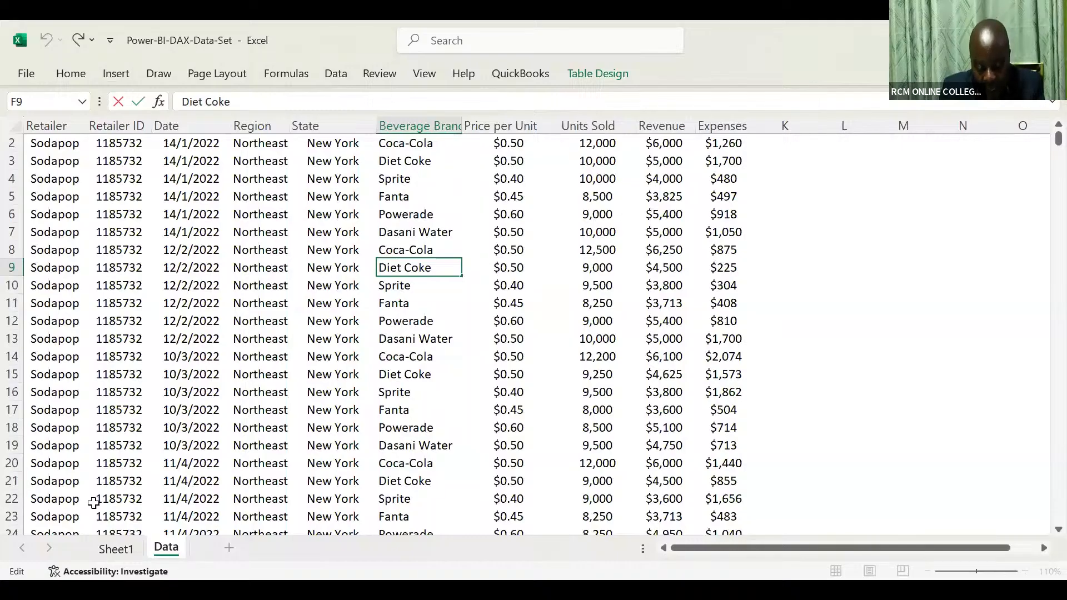
{"action": "key", "text": "Escape"}
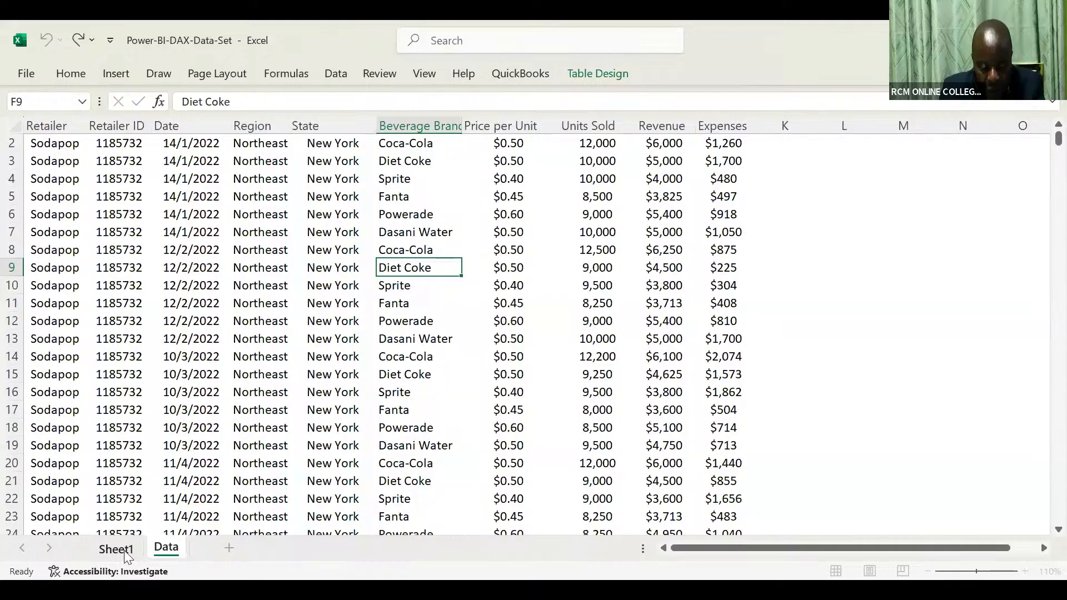
Delete Sheet1 with its empty pivot table and select the Diet Coke cell F9 on the Data sheet
{"action": "left_click", "coordinate": [116, 549]}
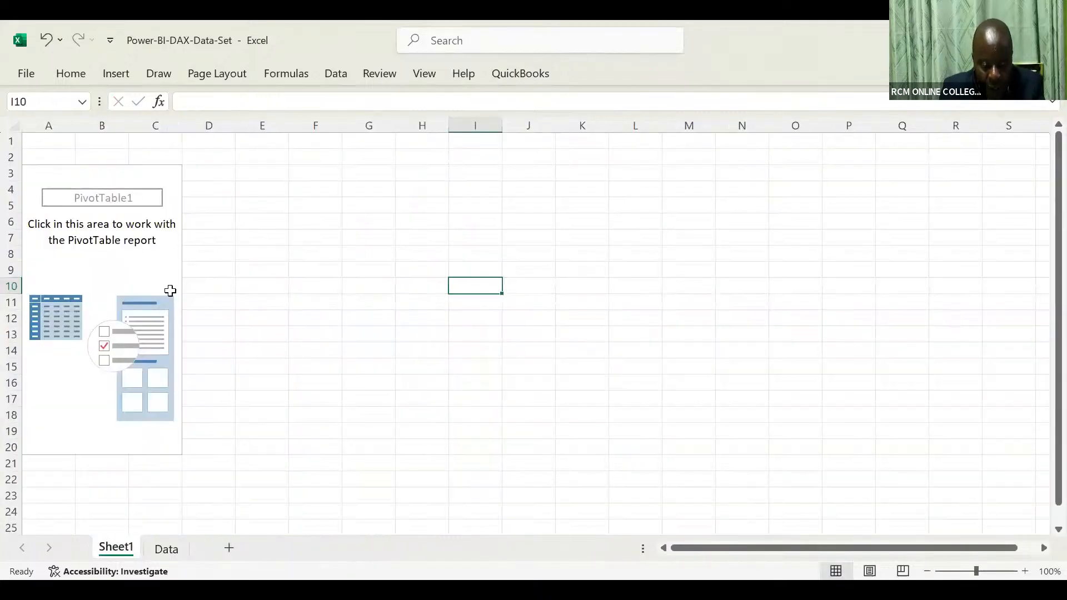
{"action": "left_click", "coordinate": [114, 75]}
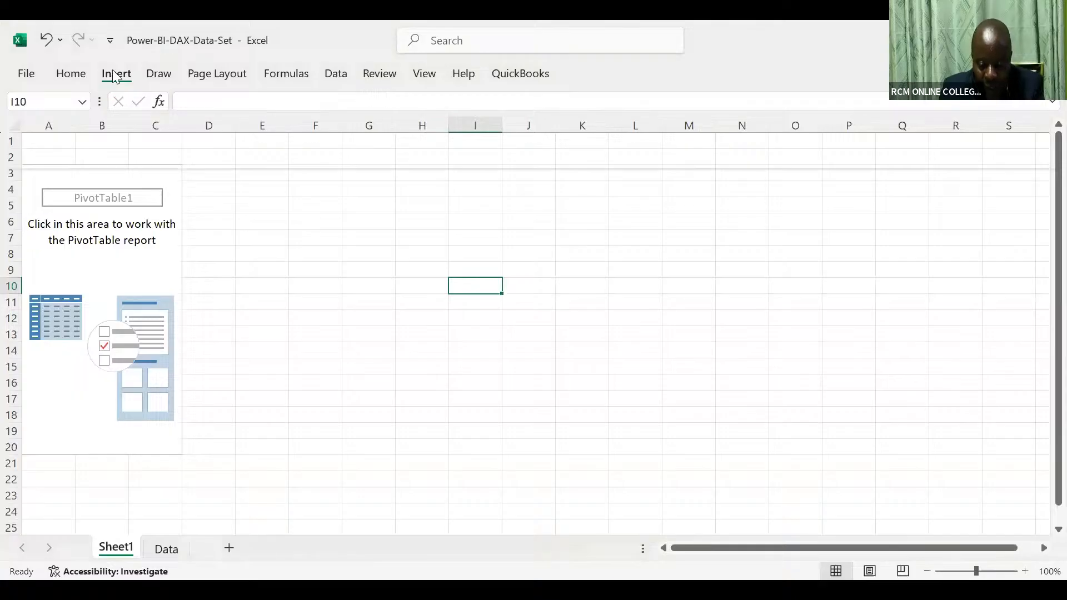
{"action": "left_click", "coordinate": [166, 543]}
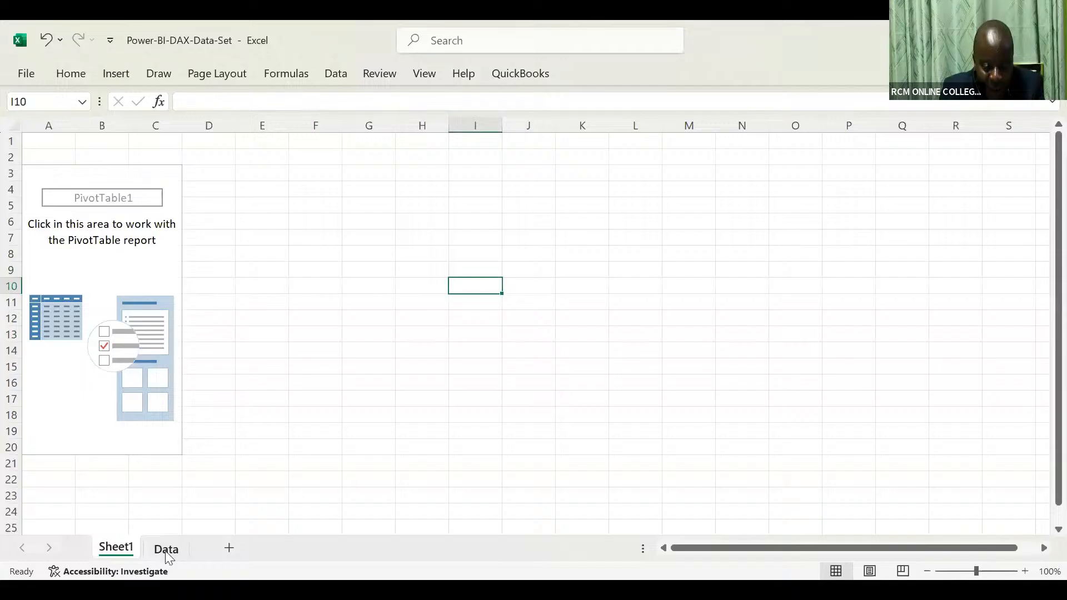
{"action": "left_click", "coordinate": [165, 551]}
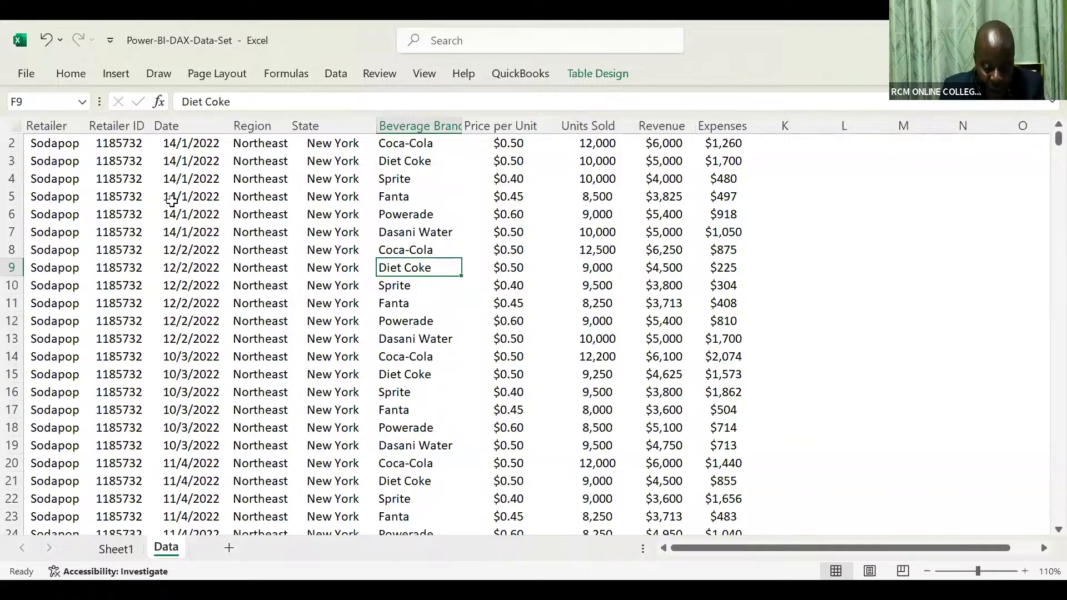
{"action": "left_click", "coordinate": [166, 232]}
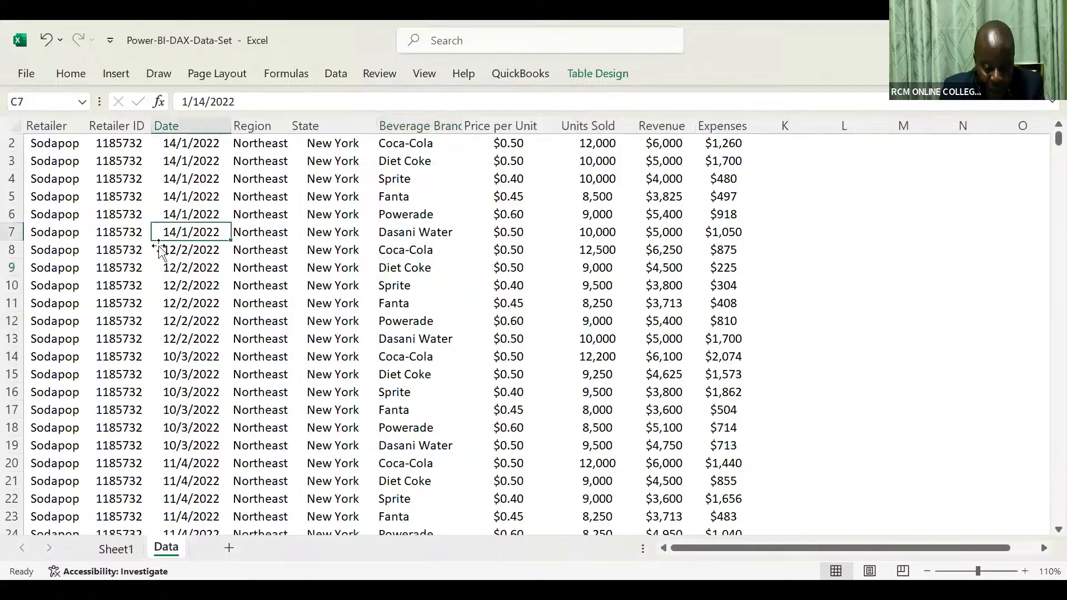
{"action": "left_click", "coordinate": [117, 550]}
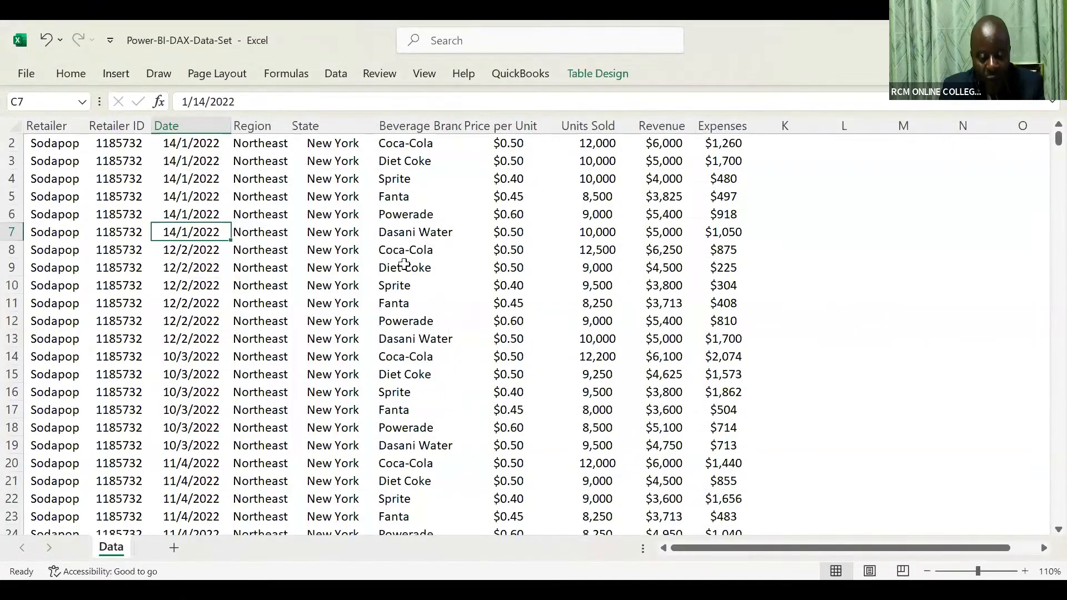
{"action": "left_click", "coordinate": [405, 265]}
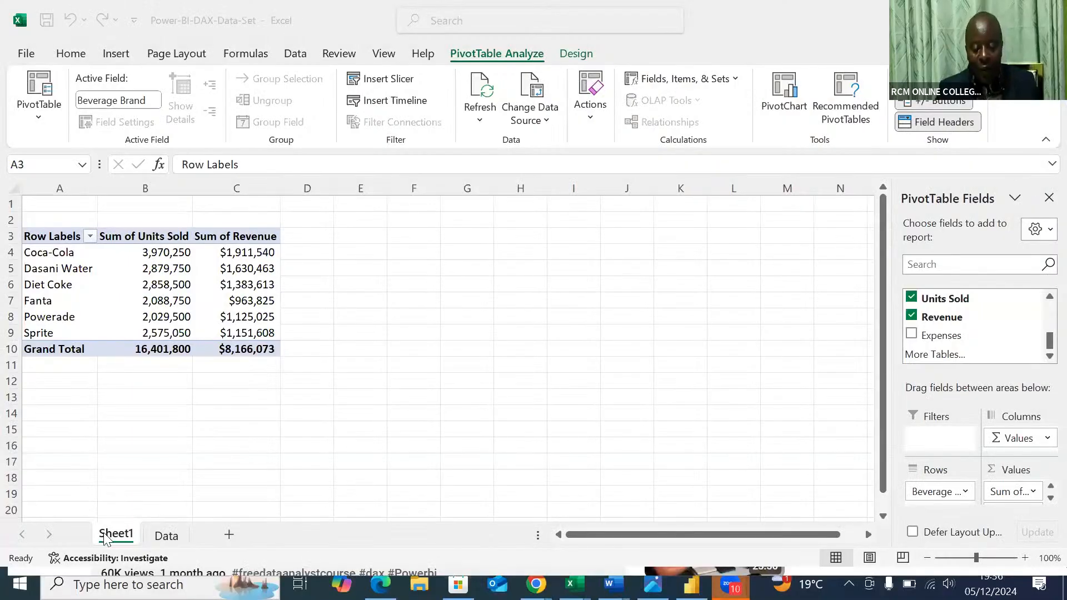
Insert another PivotTable from Table1 on the Data sheet, placing it on a new worksheet
{"action": "left_click", "coordinate": [172, 535]}
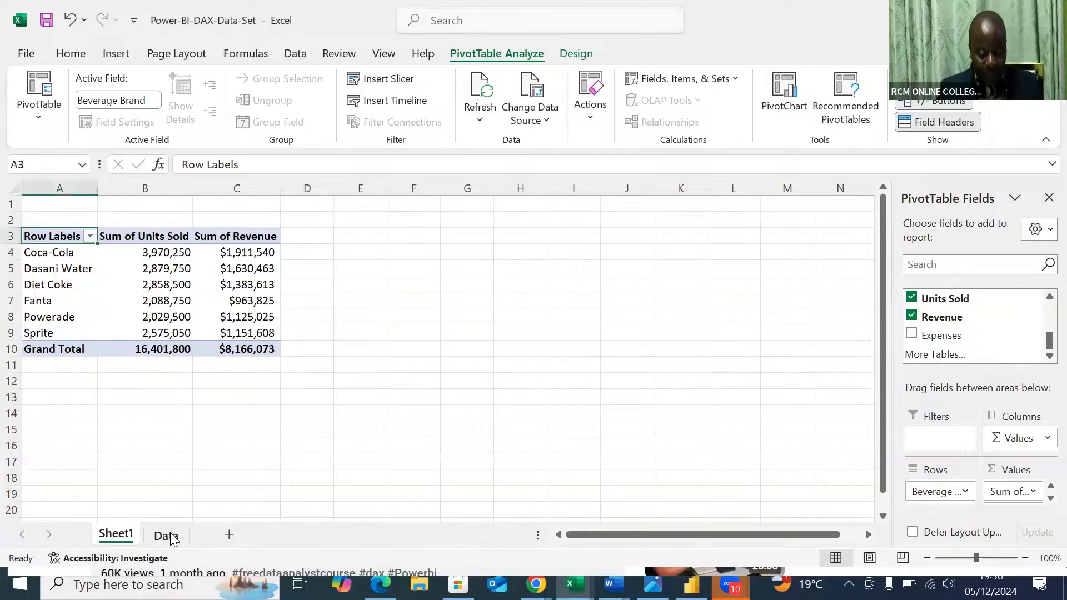
{"action": "left_click", "coordinate": [167, 535]}
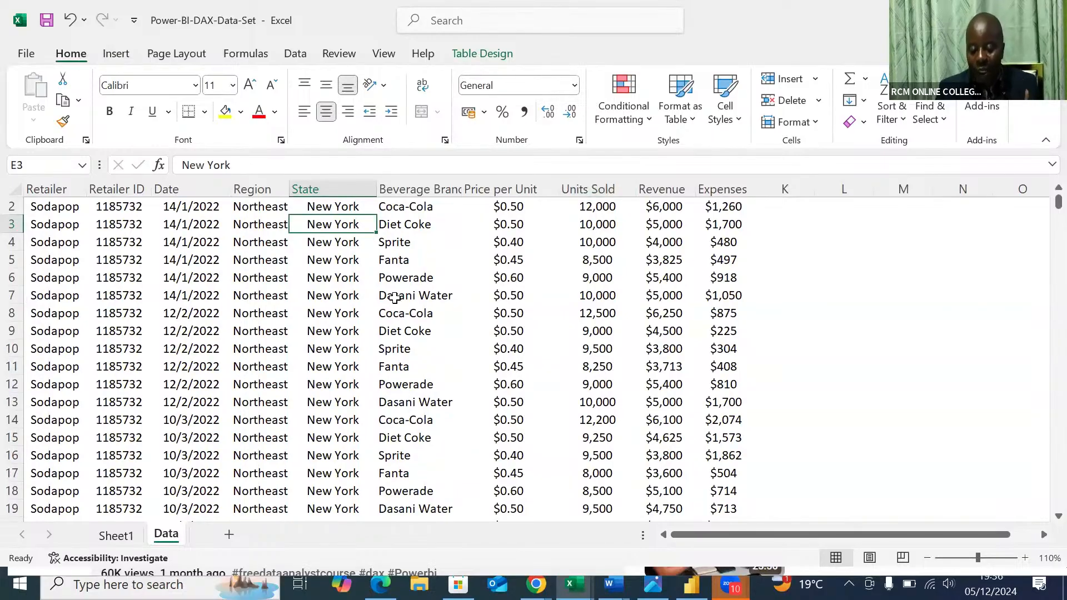
{"action": "left_click", "coordinate": [394, 298]}
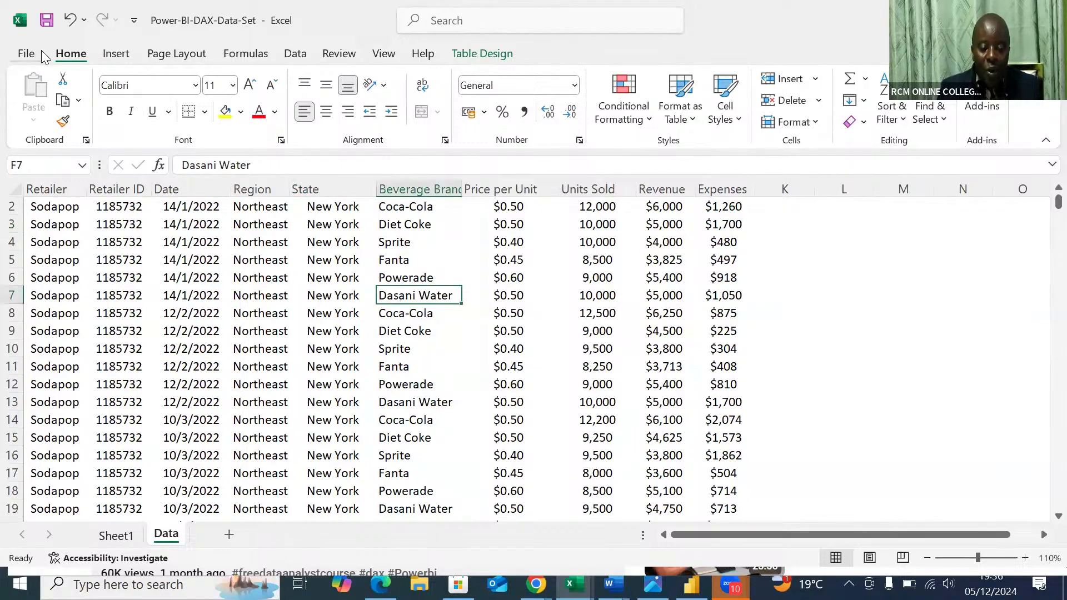
{"action": "left_click", "coordinate": [116, 53]}
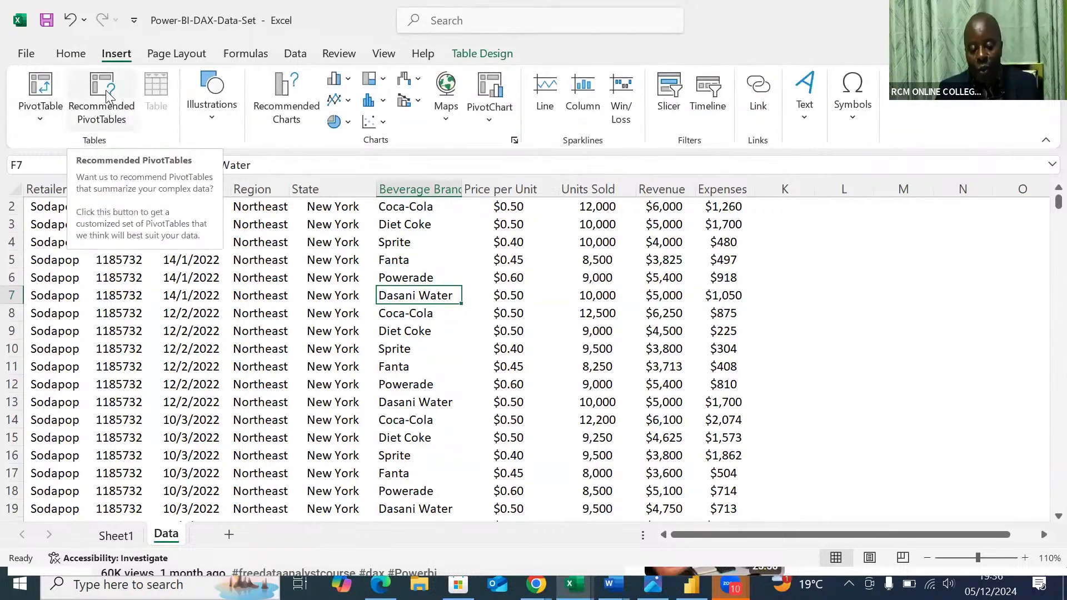
{"action": "left_click", "coordinate": [35, 95]}
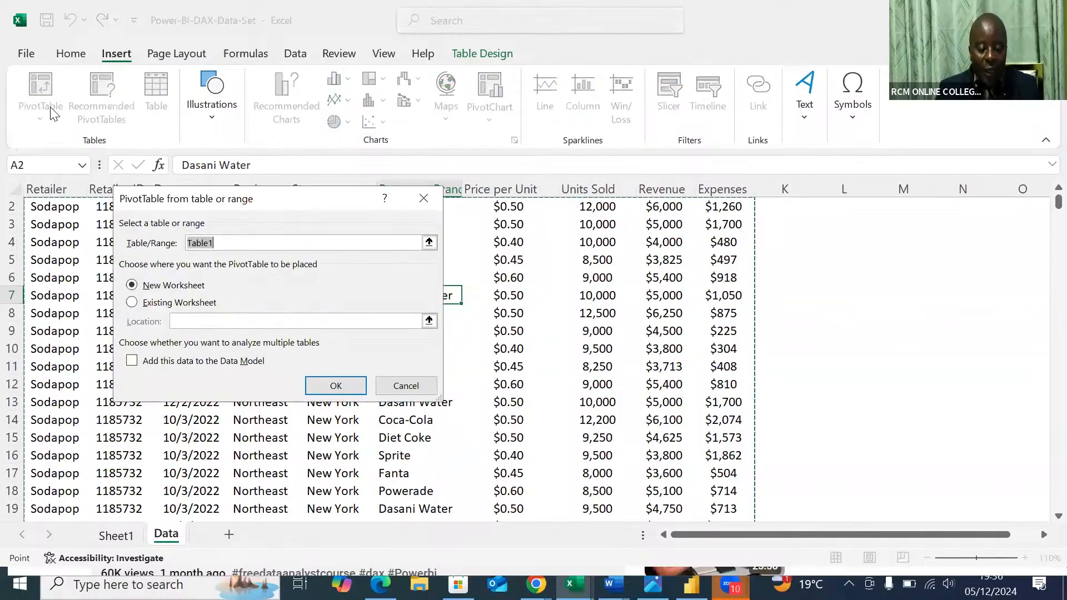
{"action": "left_click", "coordinate": [336, 385]}
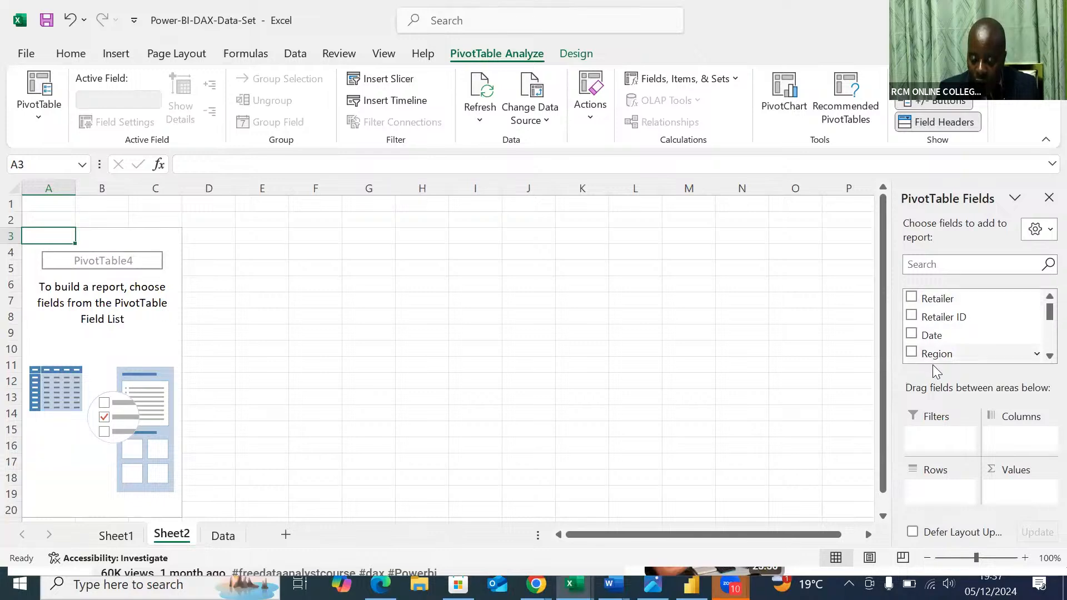
Set Beverage Brand as the rows of the new pivot table on Sheet2
{"action": "left_click", "coordinate": [1044, 358]}
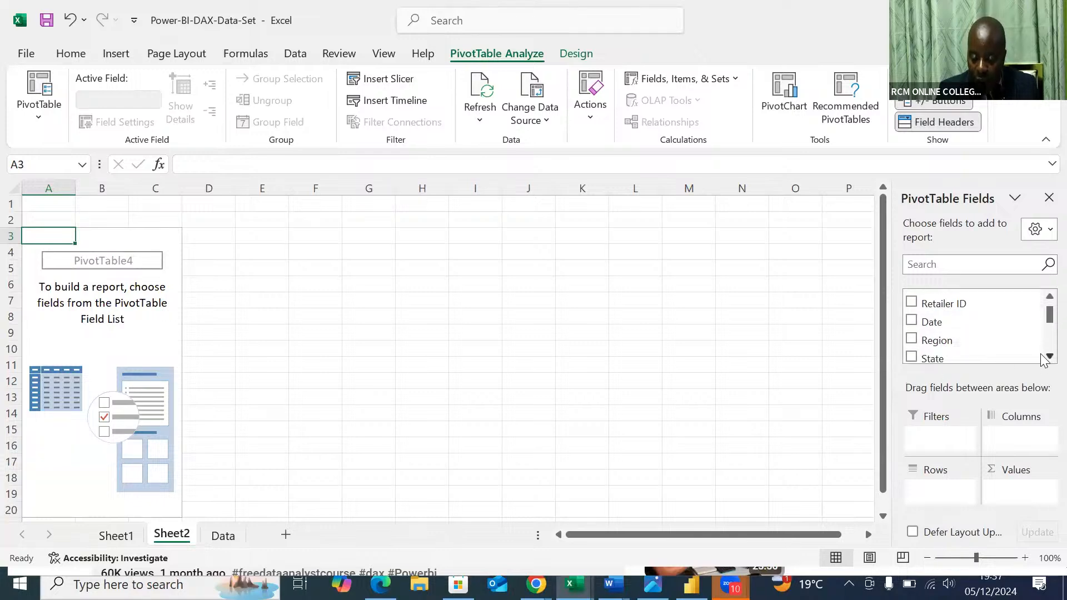
{"action": "left_click", "coordinate": [1044, 357]}
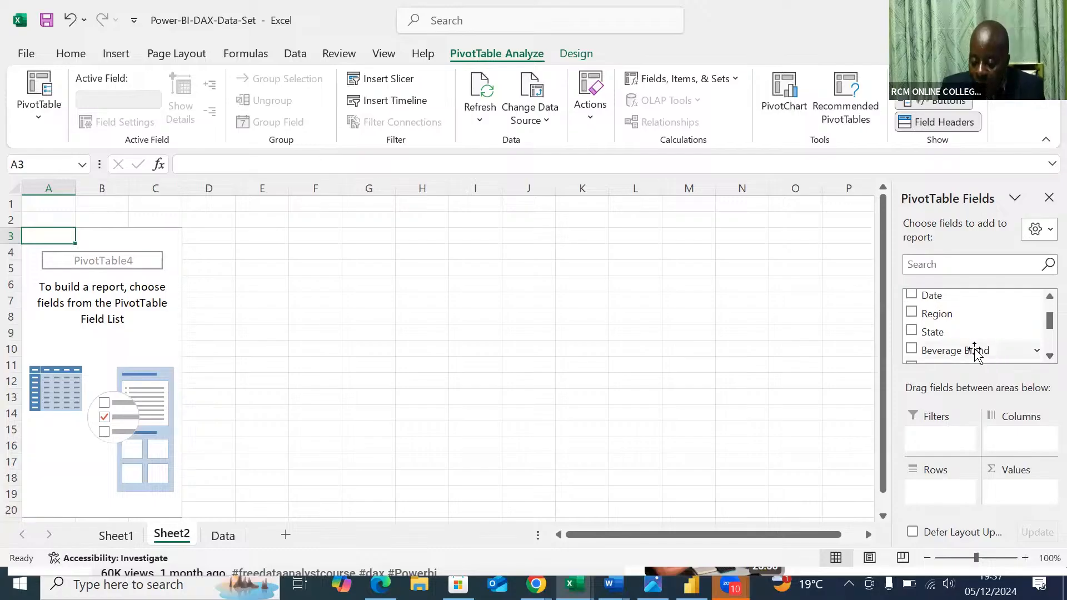
{"action": "left_click_drag", "start_coordinate": [972, 350], "coordinate": [940, 495]}
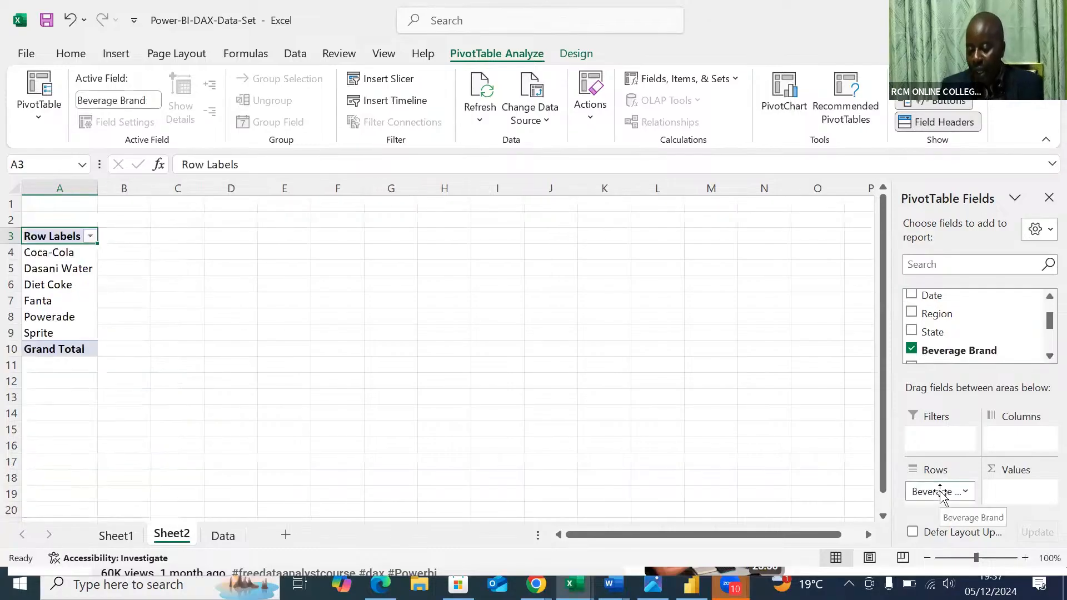
Add Revenue and Units Sold, in that order, as summed values of the Sheet2 pivot table
{"action": "left_click", "coordinate": [1043, 356]}
{"action": "left_click", "coordinate": [1042, 356]}
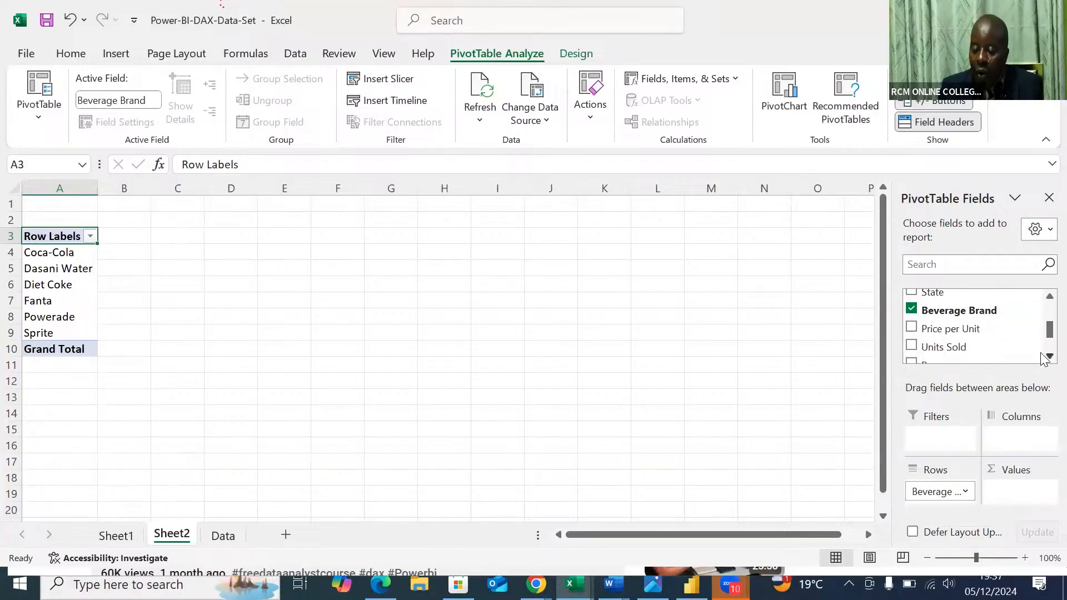
{"action": "left_click", "coordinate": [1049, 356]}
{"action": "left_click", "coordinate": [1048, 356]}
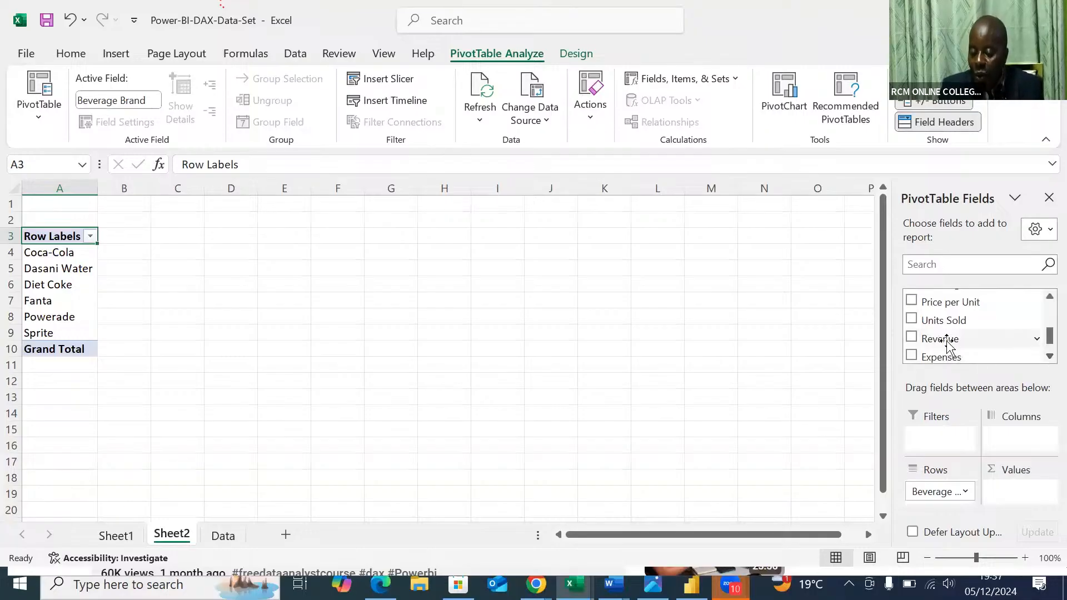
{"action": "left_click_drag", "start_coordinate": [947, 343], "coordinate": [1009, 489]}
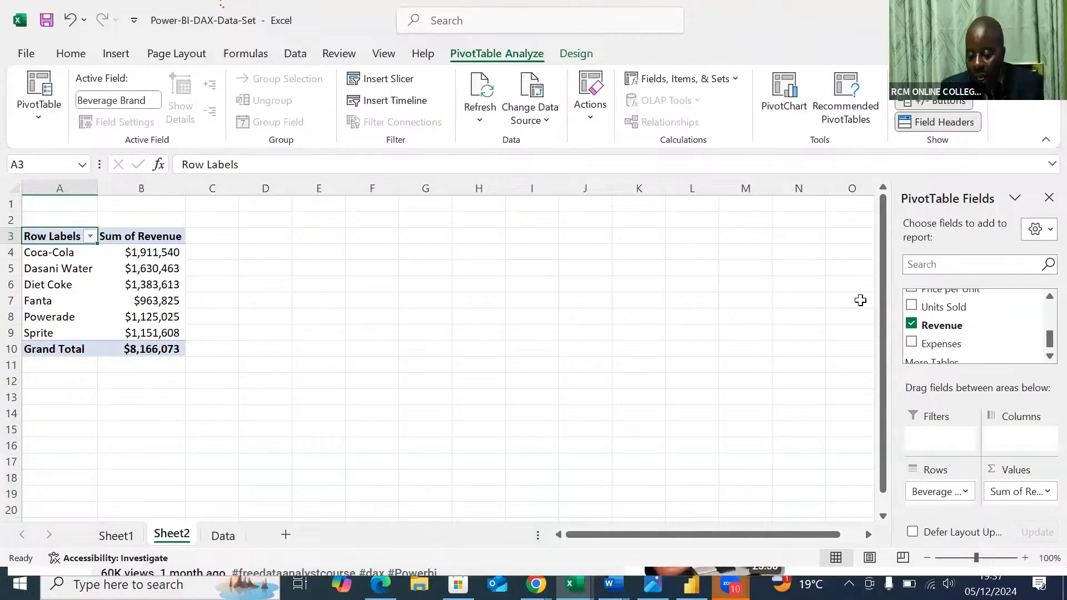
{"action": "left_click_drag", "start_coordinate": [932, 311], "coordinate": [1026, 504]}
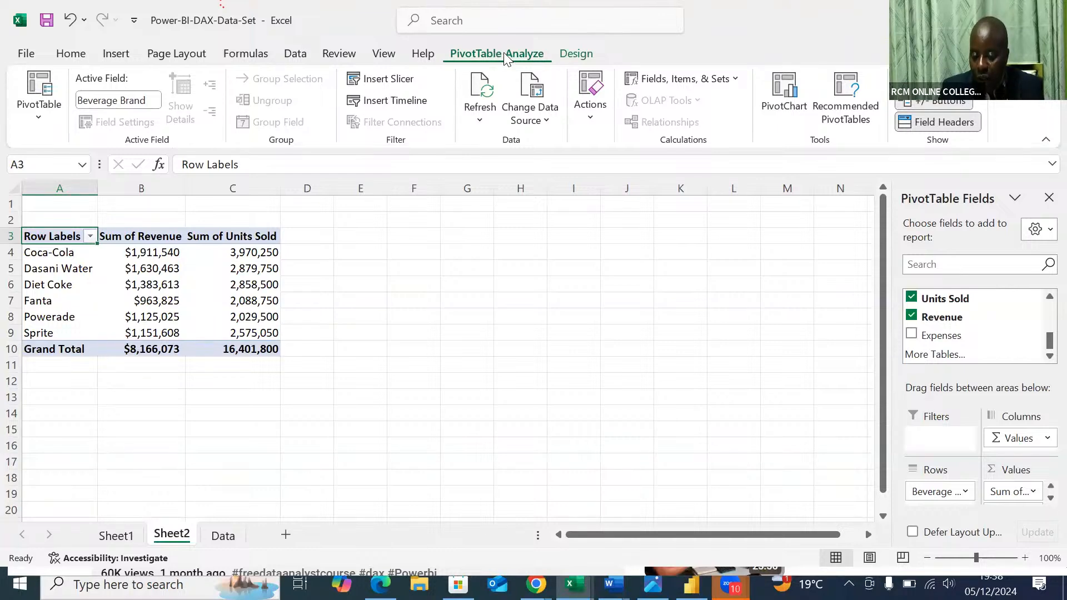
Insert a clustered column PivotChart from the pivot table and move it clear of the data, around columns F to M
{"action": "left_click", "coordinate": [784, 88]}
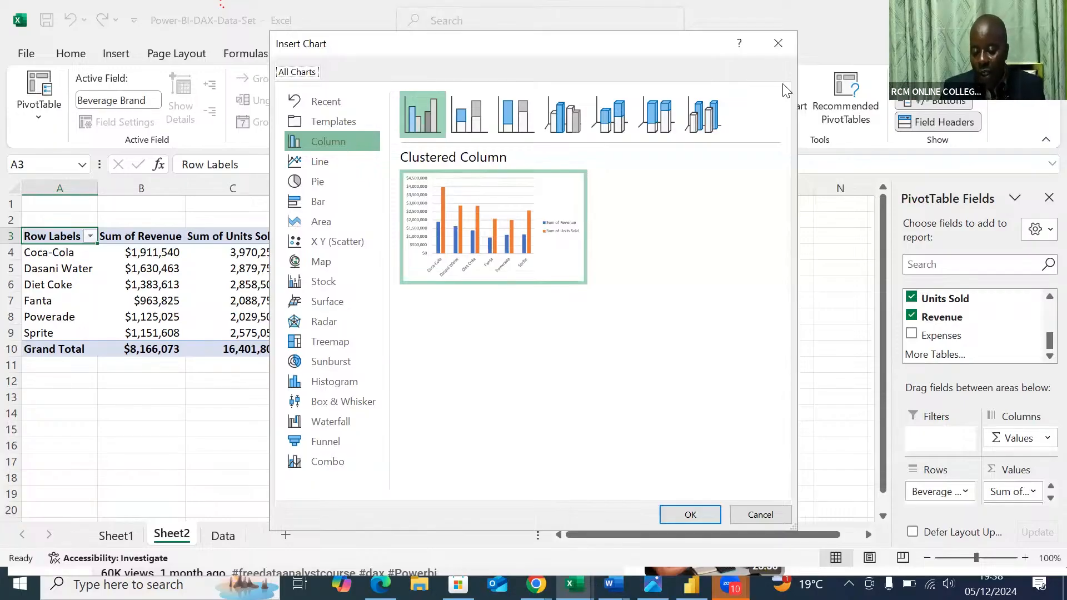
{"action": "left_click", "coordinate": [674, 515]}
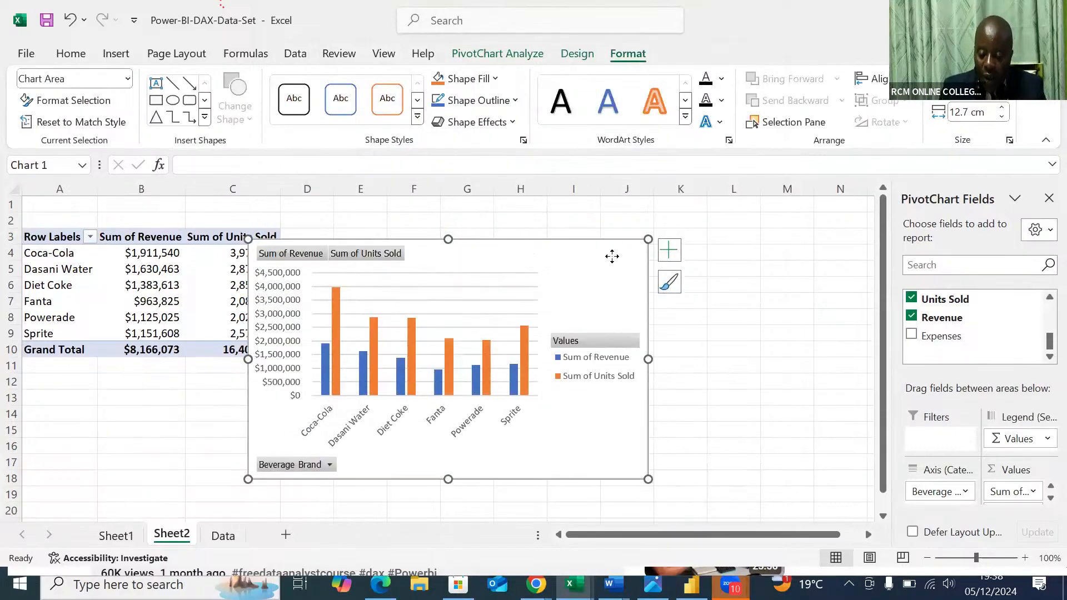
{"action": "left_click_drag", "start_coordinate": [612, 252], "coordinate": [759, 227]}
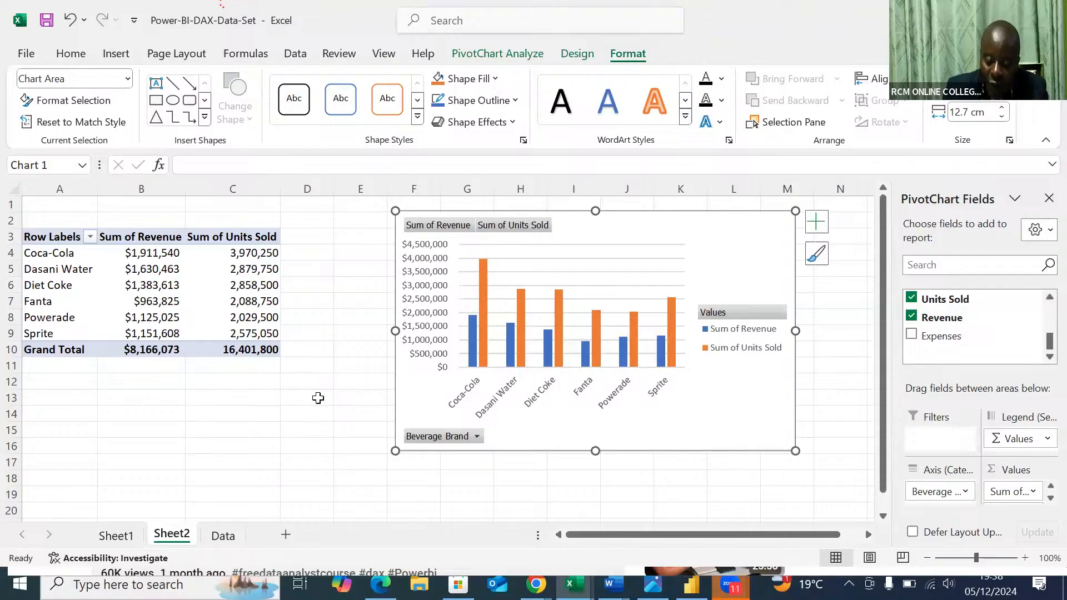
Filter the chart's Beverage Brand field to exclude Dasani Water and Diet Coke
{"action": "left_click", "coordinate": [476, 435]}
{"action": "left_click", "coordinate": [299, 289]}
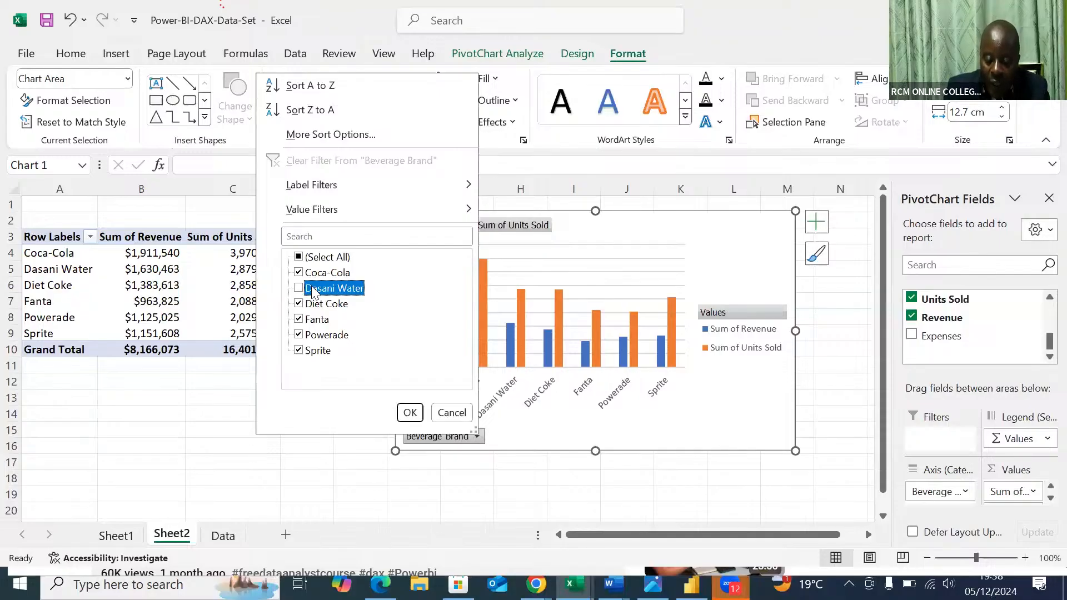
{"action": "left_click", "coordinate": [298, 304]}
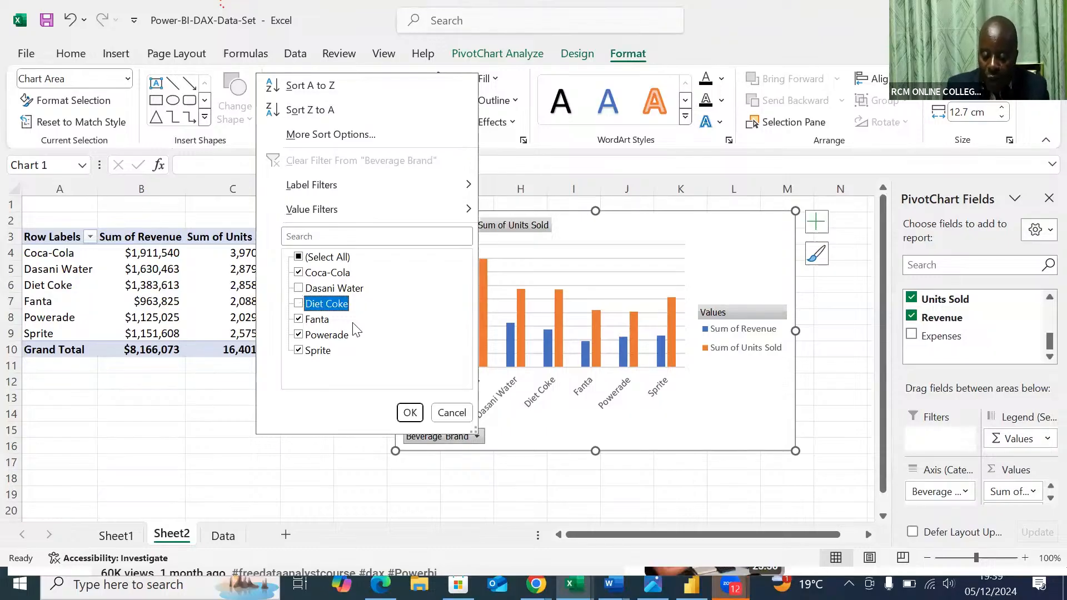
{"action": "left_click", "coordinate": [410, 413]}
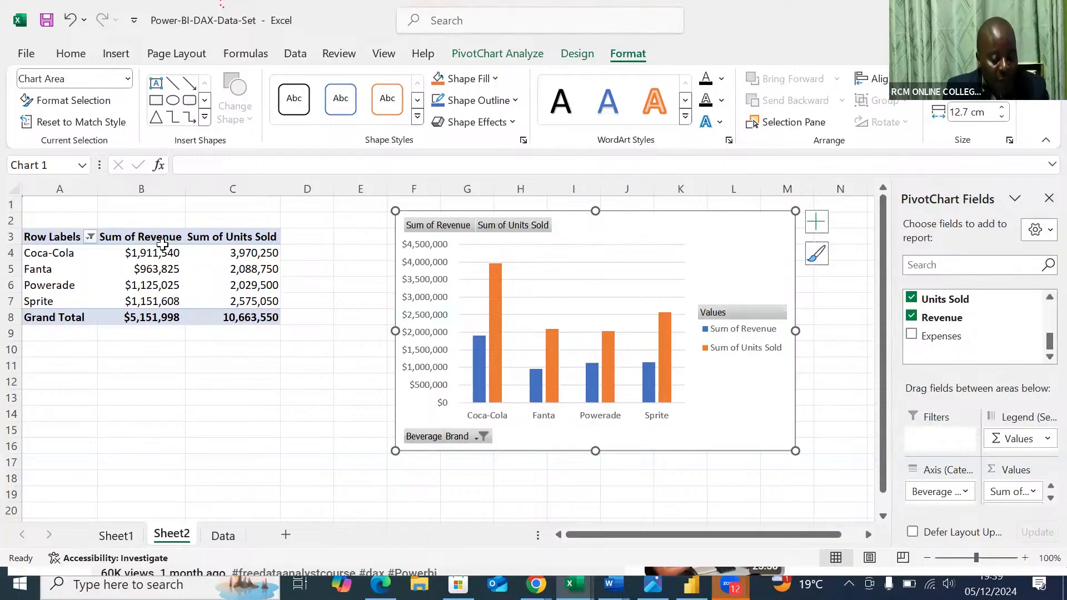
{"action": "mouse_move", "coordinate": [163, 244]}
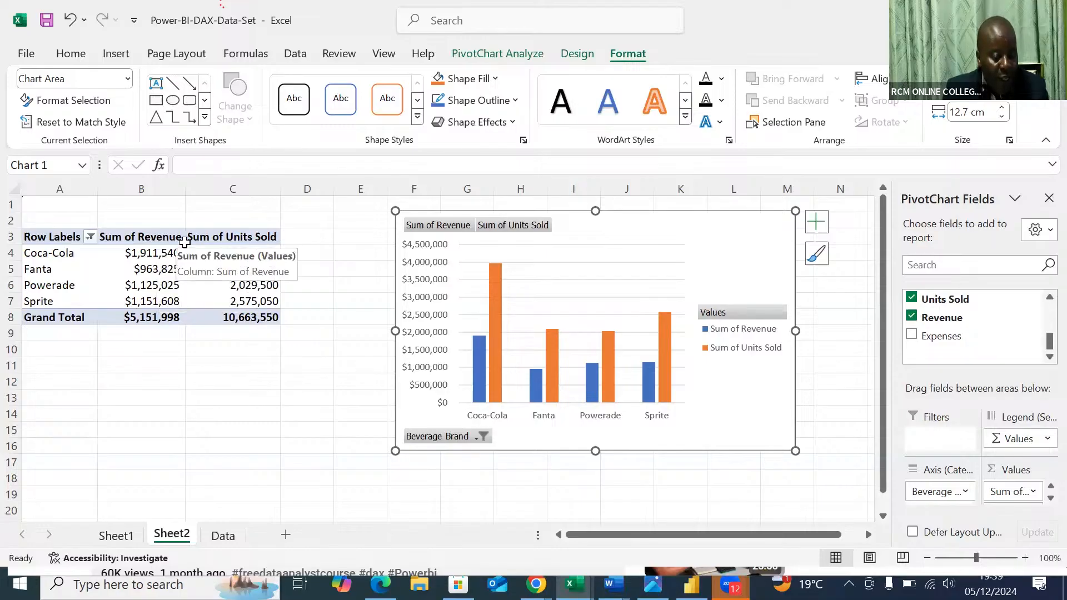
Change the chart's Beverage Brand filter to show only Fanta and Sprite
{"action": "left_click", "coordinate": [481, 437]}
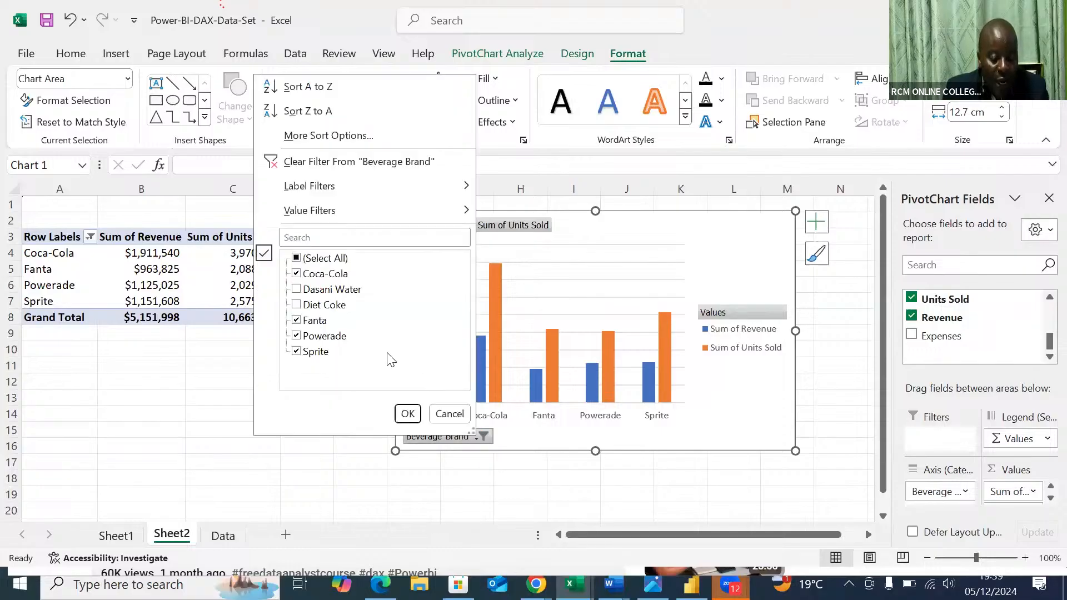
{"action": "left_click", "coordinate": [296, 277]}
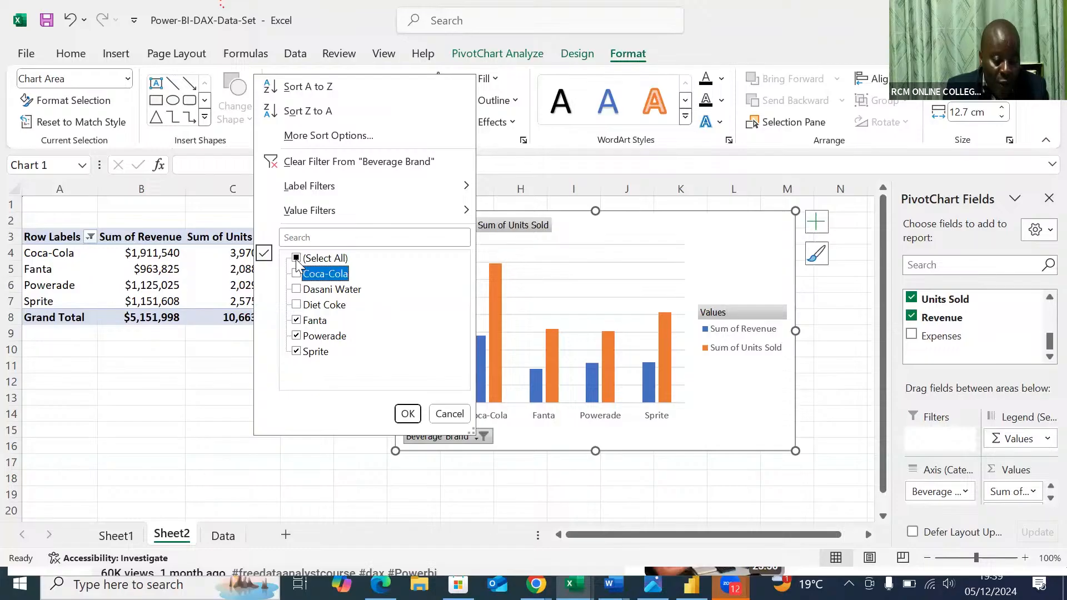
{"action": "left_click", "coordinate": [296, 258]}
{"action": "left_click", "coordinate": [296, 259]}
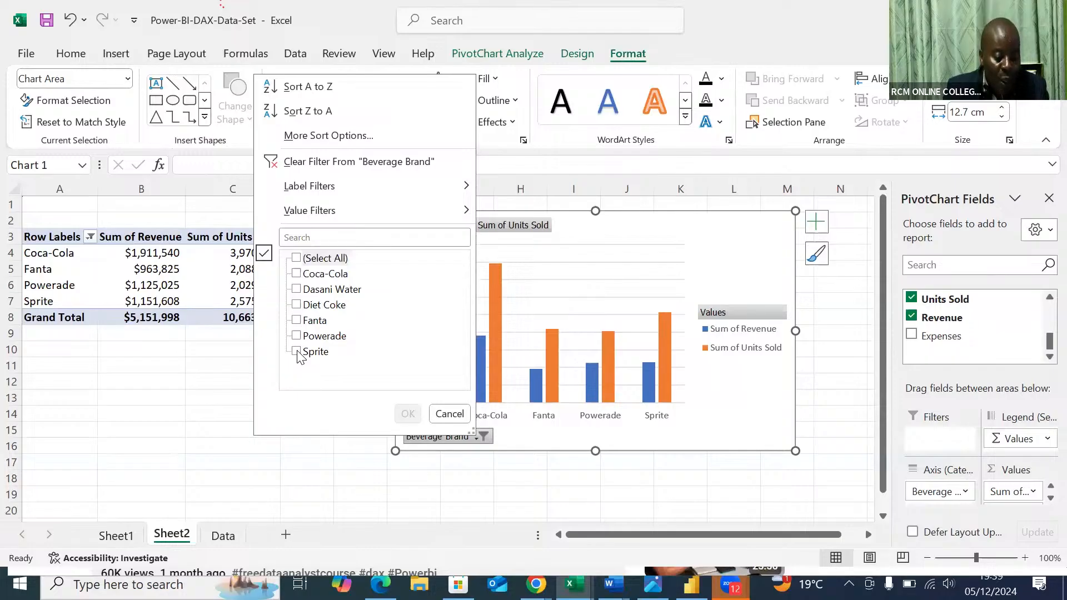
{"action": "left_click", "coordinate": [298, 353]}
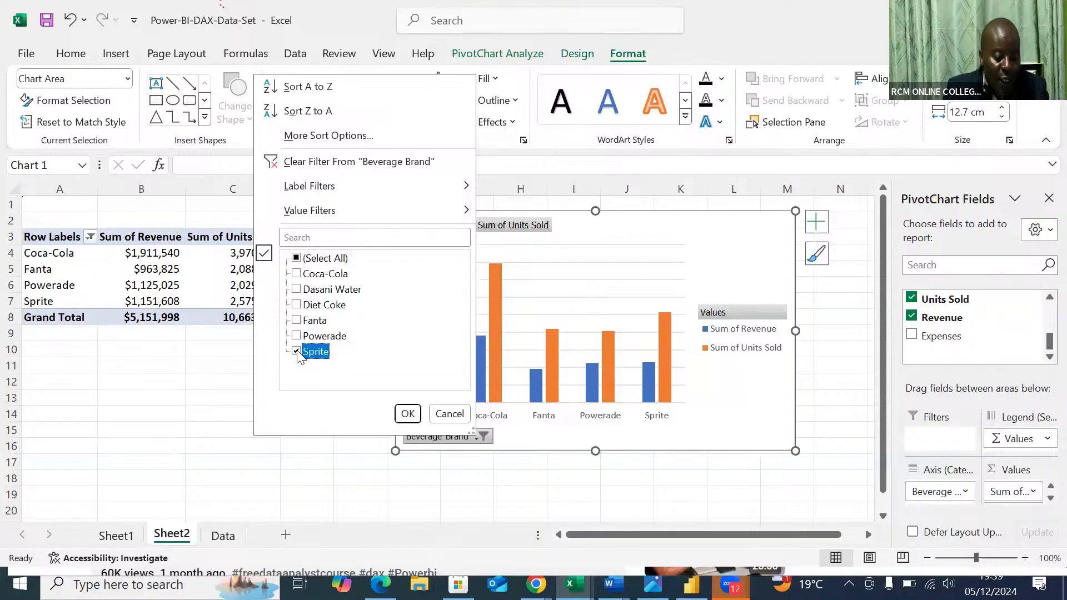
{"action": "left_click", "coordinate": [299, 323]}
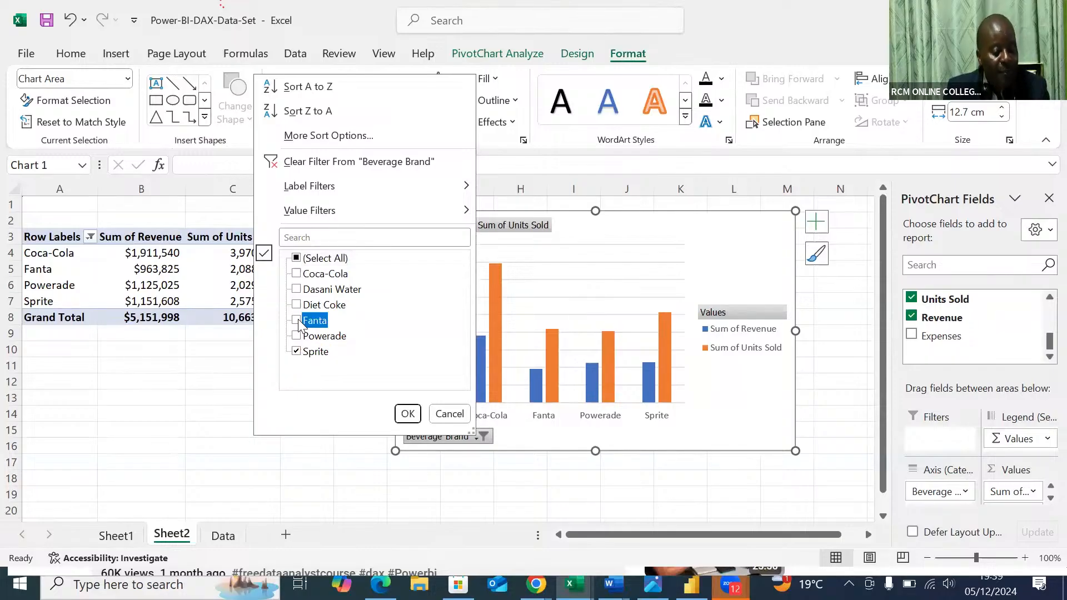
{"action": "left_click", "coordinate": [406, 413]}
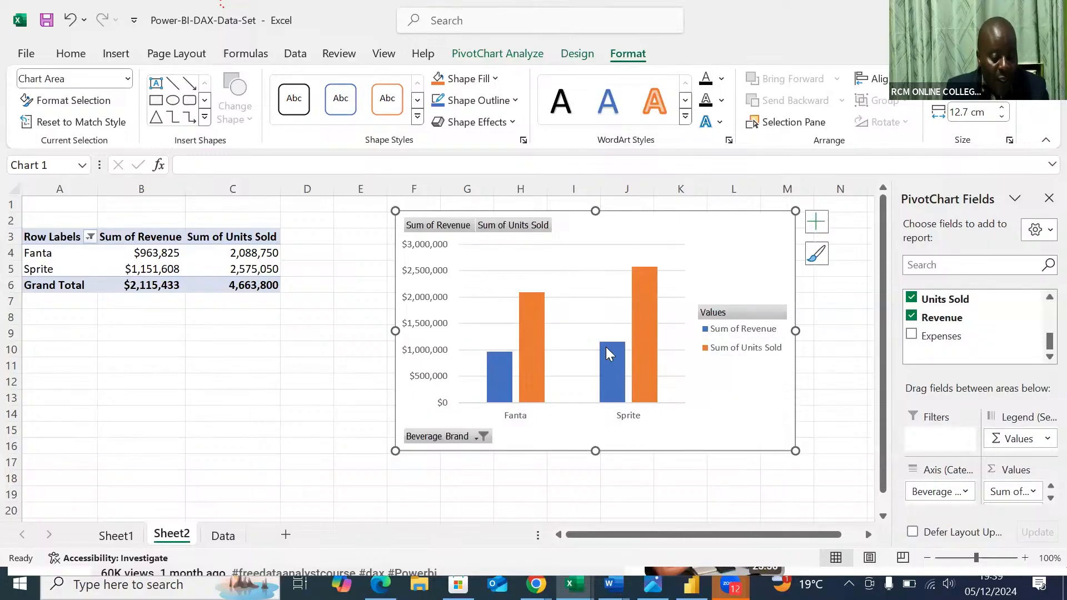
{"action": "mouse_move", "coordinate": [606, 348]}
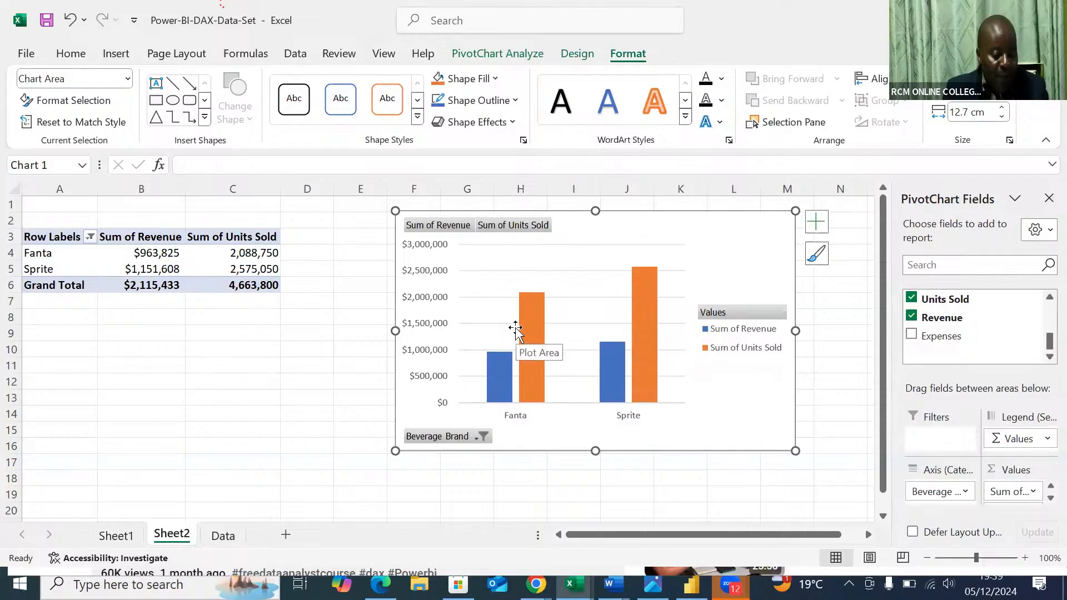
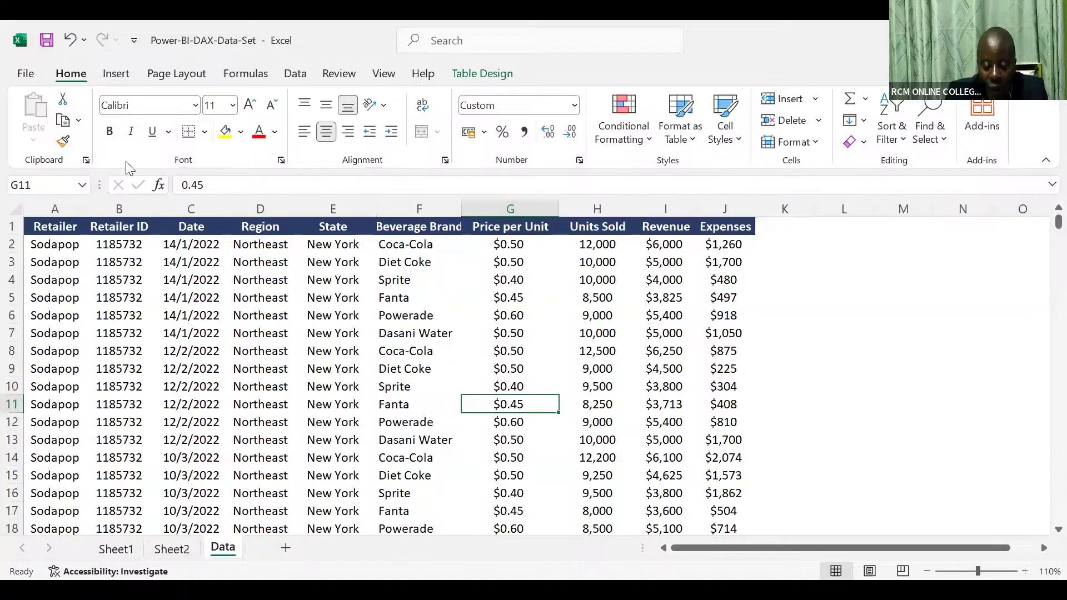
Insert a PivotTable from Table1 on the Data sheet, placing it on a new worksheet
{"action": "scroll", "coordinate": [128, 161], "scroll_direction": "down", "scroll_amount": 1}
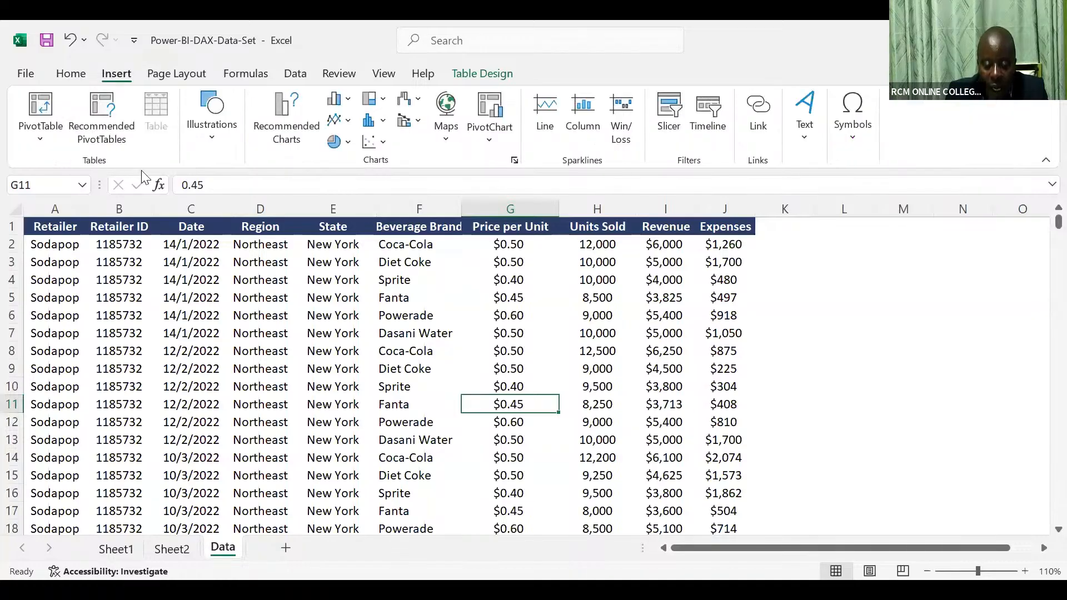
{"action": "key", "text": "v"}
{"action": "key", "text": "t"}
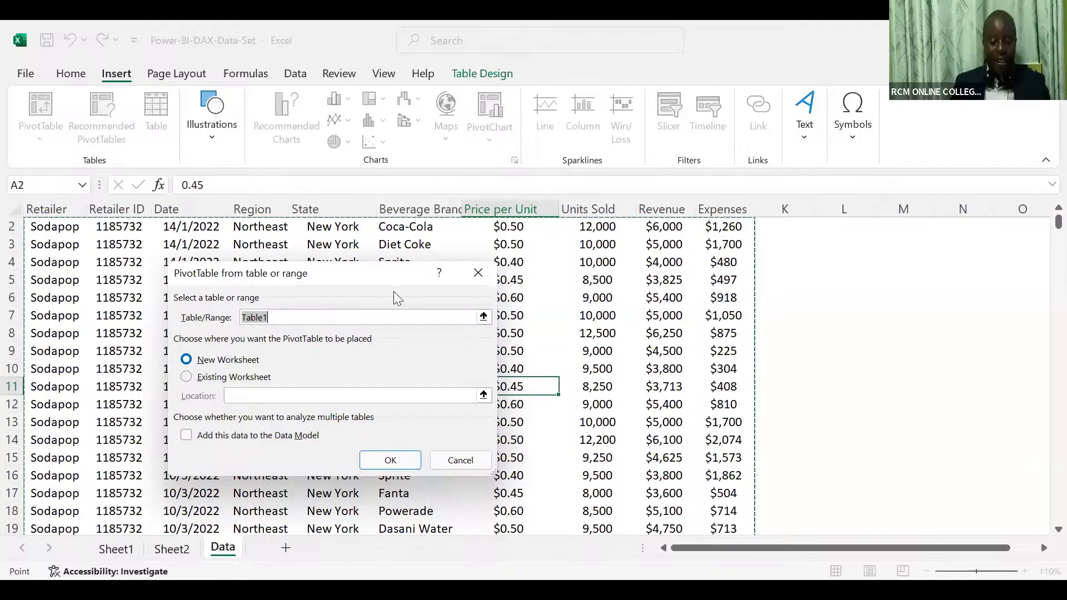
{"action": "key", "text": "Escape"}
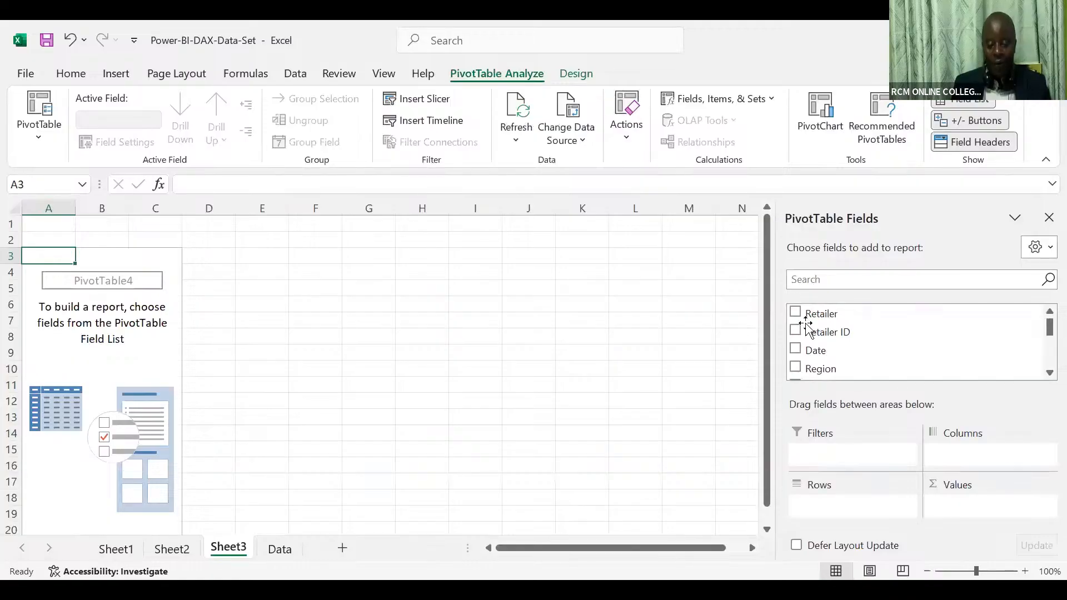
Set Beverage Brand as the rows of the Sheet3 pivot table and add Units Sold twice and Revenue once as summed values
{"action": "scroll", "coordinate": [800, 327], "scroll_direction": "down", "scroll_amount": 3}
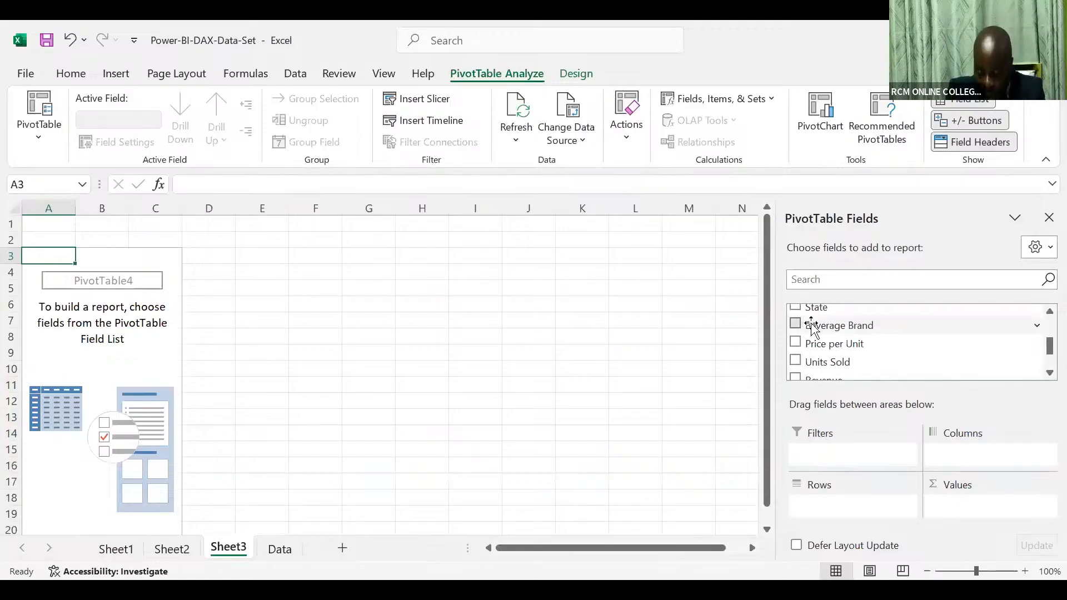
{"action": "left_click", "coordinate": [826, 327]}
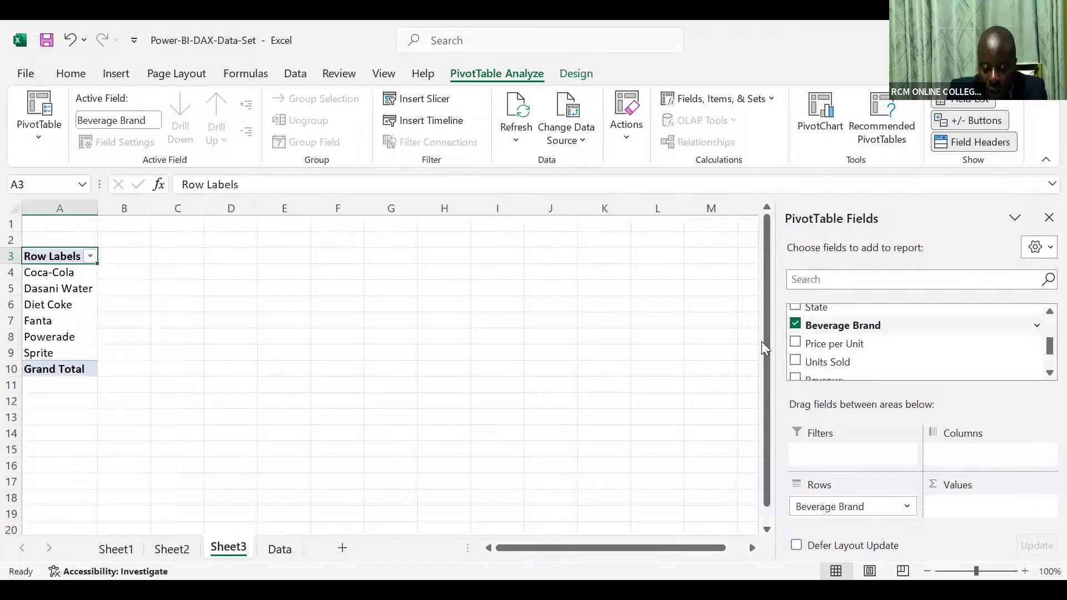
{"action": "left_click", "coordinate": [796, 362]}
{"action": "left_click_drag", "start_coordinate": [854, 382], "coordinate": [953, 508]}
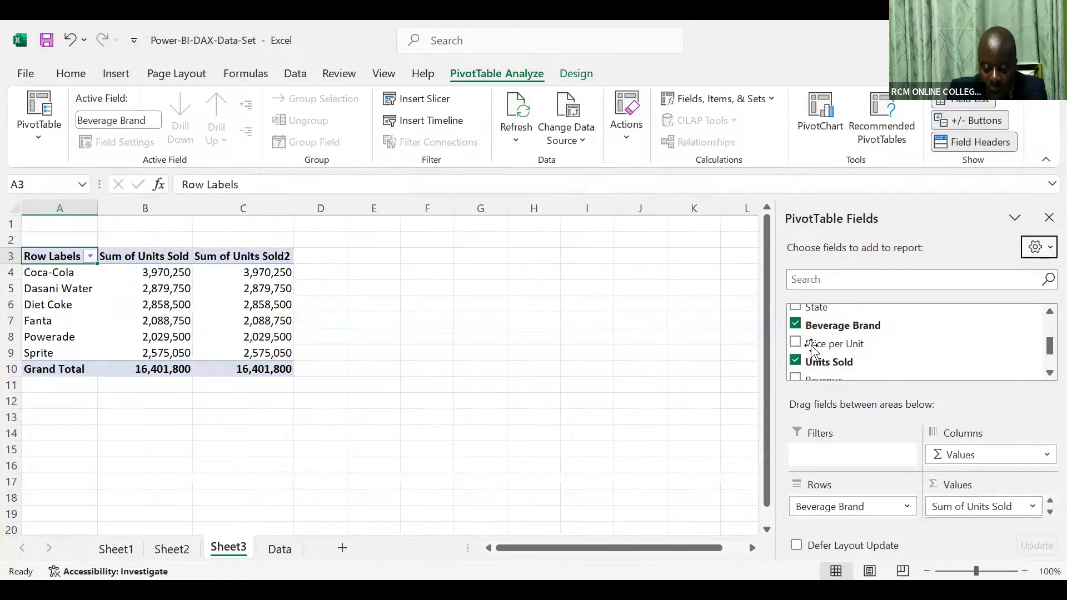
{"action": "scroll", "coordinate": [806, 336], "scroll_direction": "down", "scroll_amount": 1}
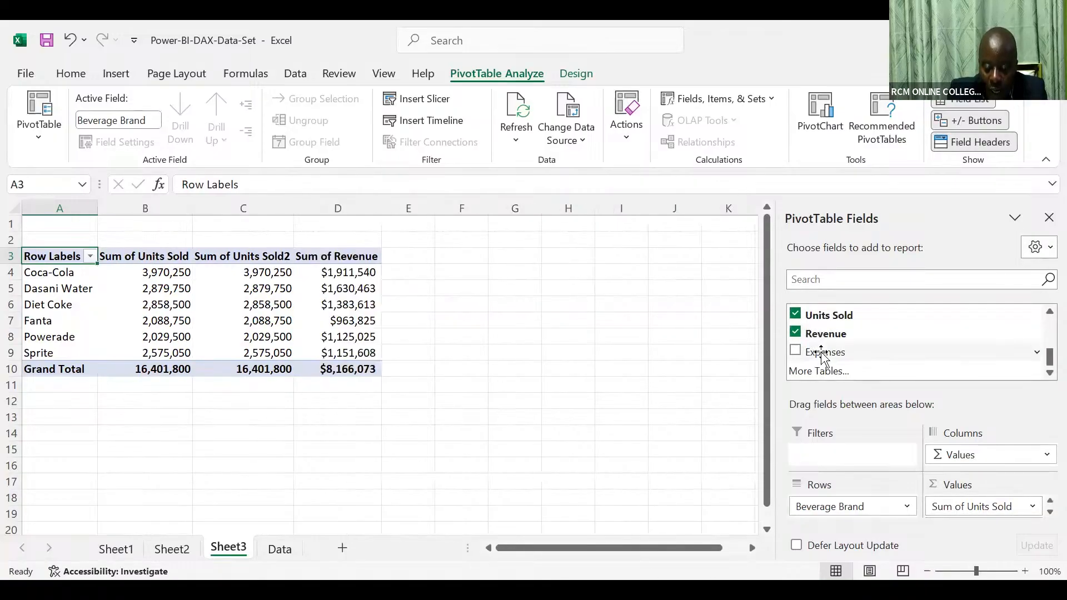
Remove Units Sold from the Sheet3 pivot table and add it back to the summed values alongside Revenue
{"action": "scroll", "coordinate": [822, 356], "scroll_direction": "up", "scroll_amount": 1}
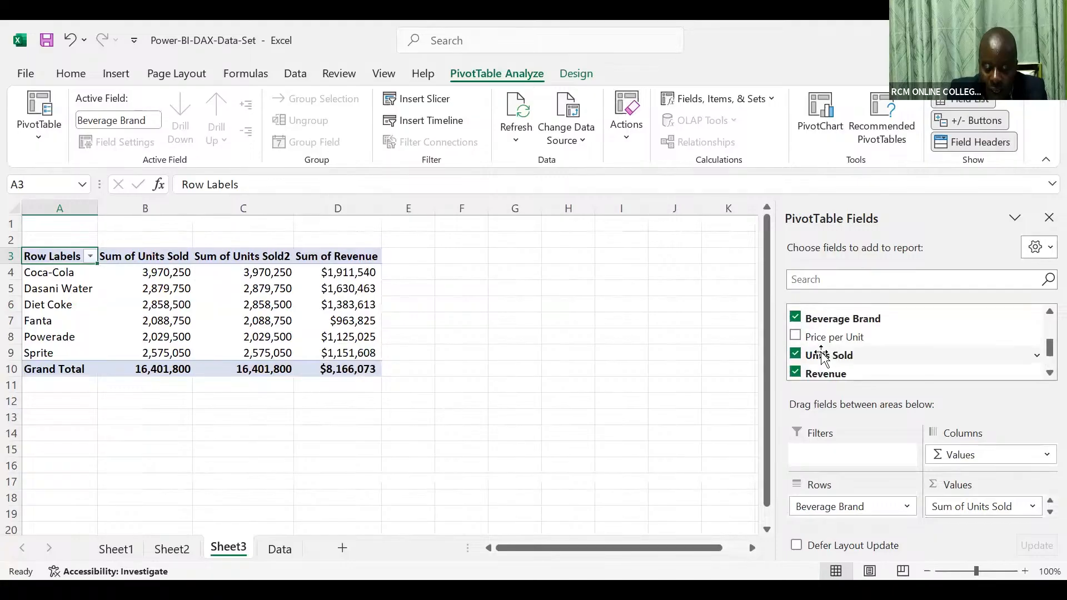
{"action": "scroll", "coordinate": [821, 355], "scroll_direction": "up", "scroll_amount": 2}
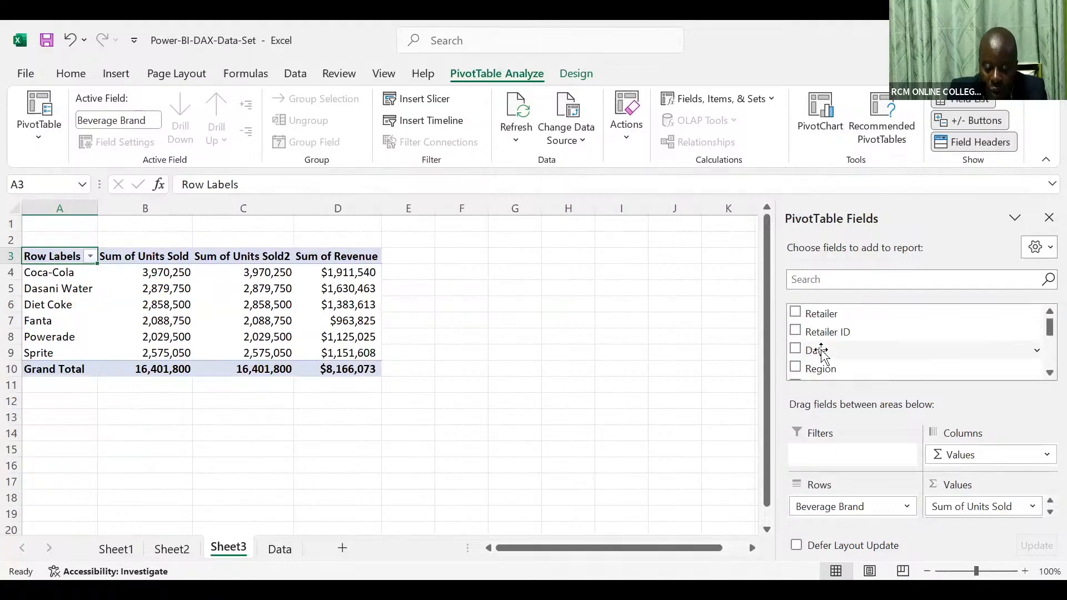
{"action": "scroll", "coordinate": [820, 351], "scroll_direction": "down", "scroll_amount": 3}
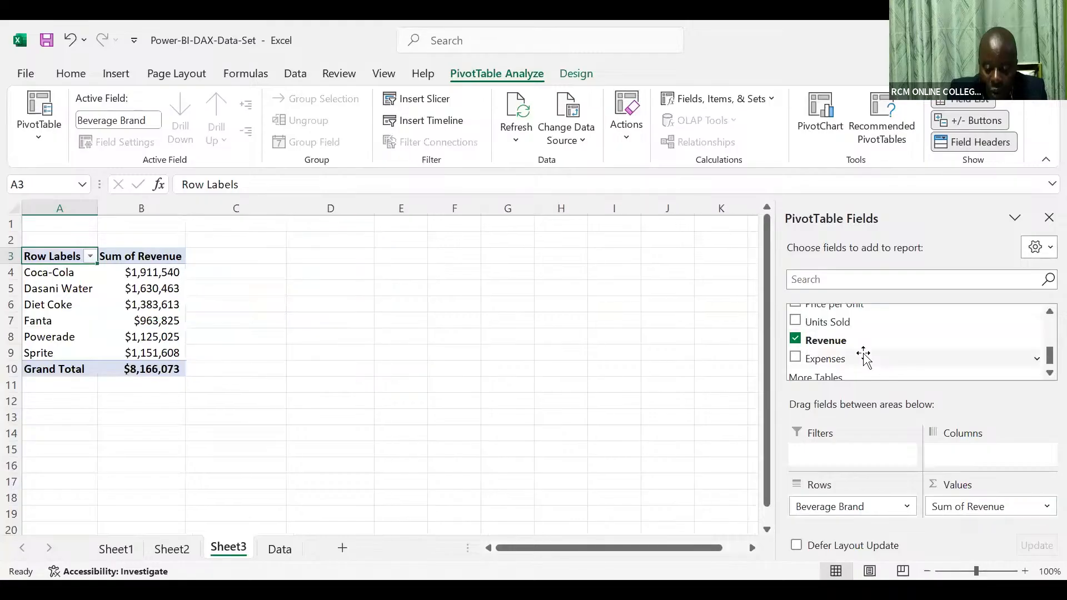
{"action": "scroll", "coordinate": [800, 361], "scroll_direction": "up", "scroll_amount": 1}
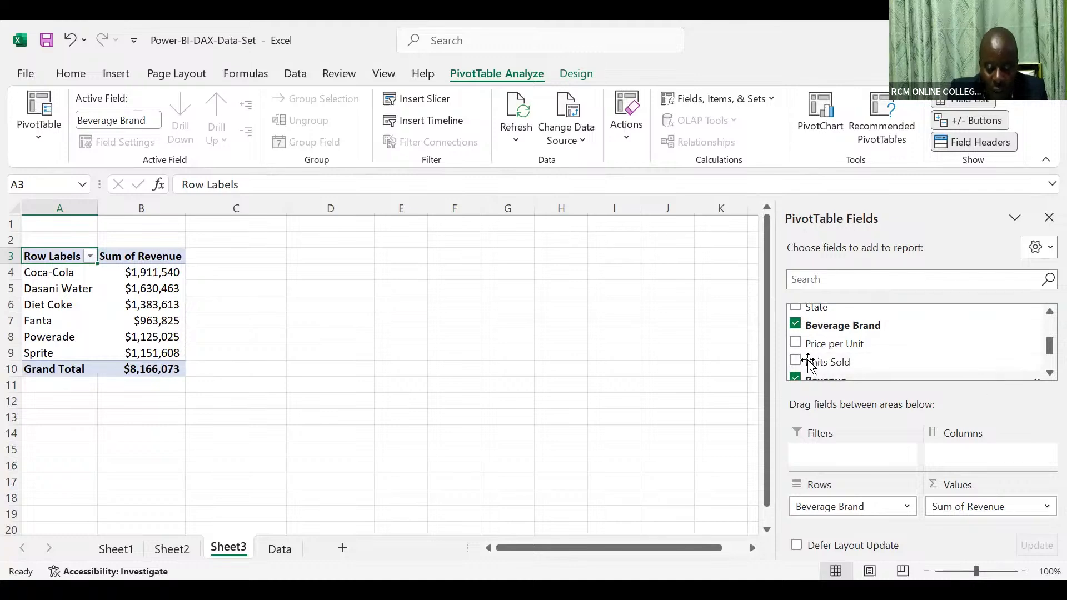
{"action": "left_click_drag", "start_coordinate": [806, 364], "coordinate": [961, 505]}
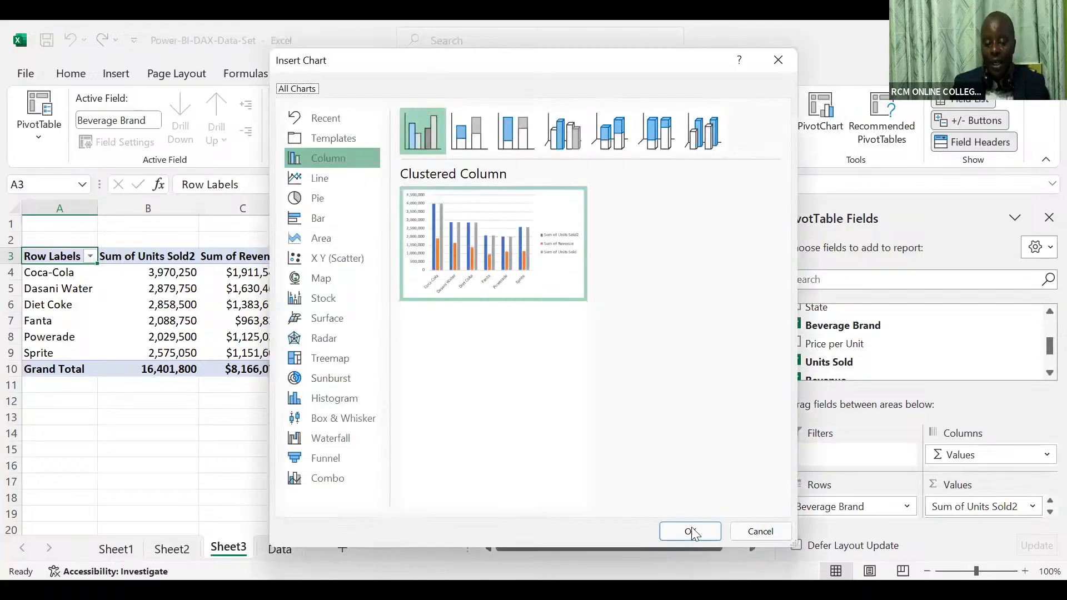
Insert a clustered column PivotChart from the Sheet3 pivot table
{"action": "left_click", "coordinate": [692, 531]}
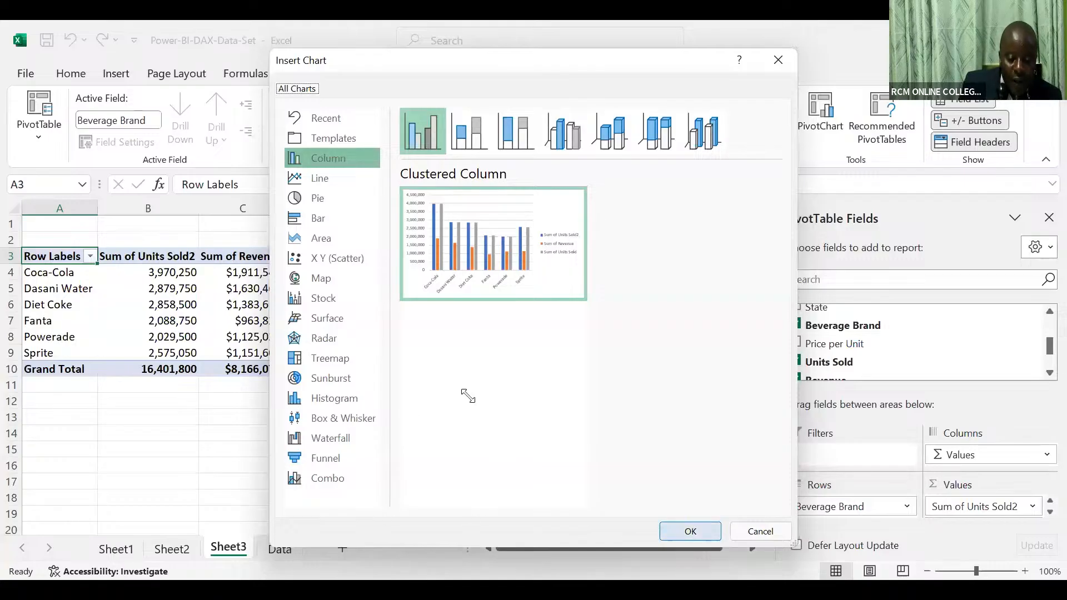
Confirm the clustered column type to place the PivotChart on Sheet3
{"action": "key", "text": "Return"}
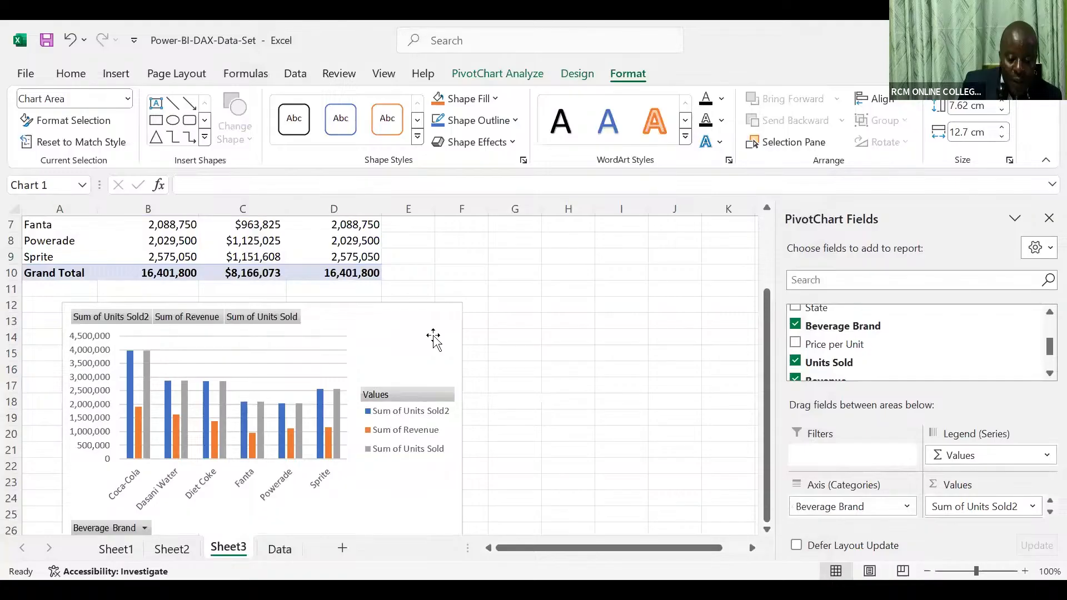
Try enlarging the Sheet3 PivotChart to about 12.83 by 19.09 cm, and undo the resizing
{"action": "left_click", "coordinate": [534, 416]}
{"action": "scroll", "coordinate": [564, 362], "scroll_direction": "down", "scroll_amount": 3}
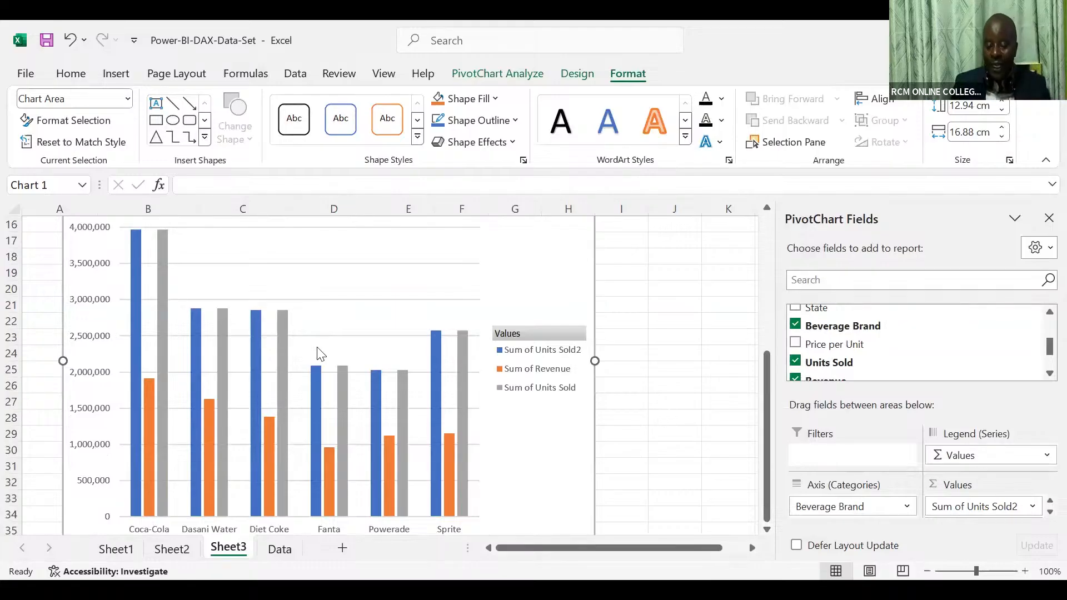
{"action": "scroll", "coordinate": [318, 356], "scroll_direction": "down", "scroll_amount": 3}
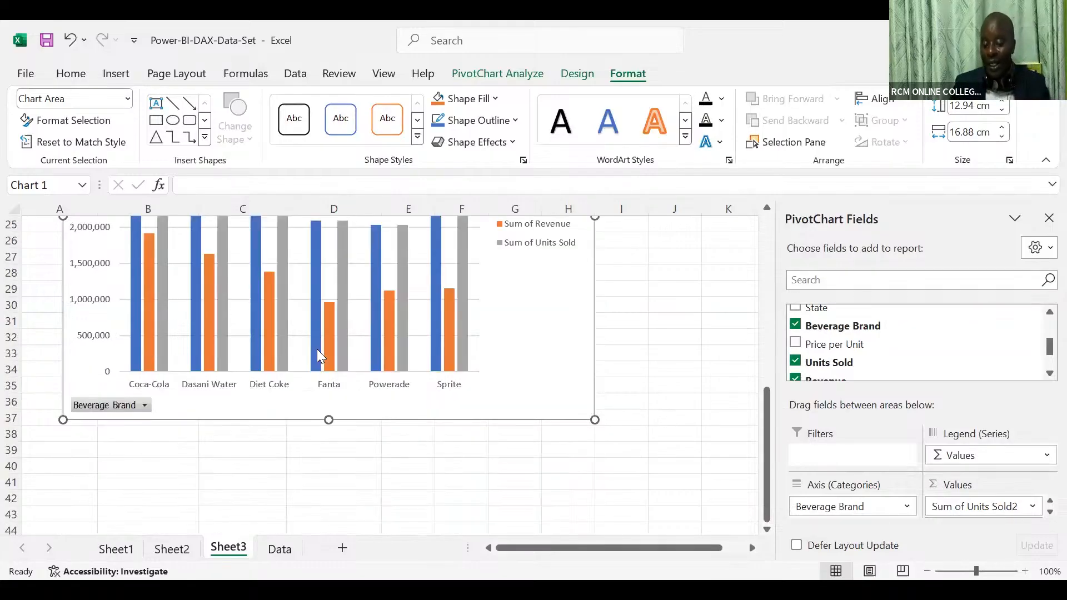
{"action": "scroll", "coordinate": [347, 471], "scroll_direction": "up", "scroll_amount": 2}
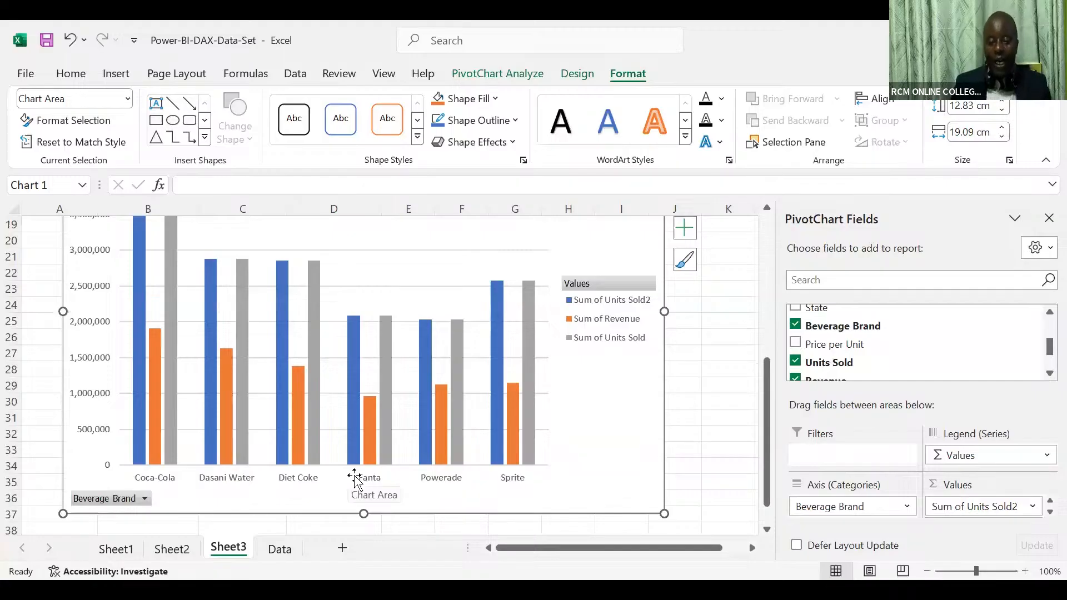
{"action": "key", "text": "ctrl+z"}
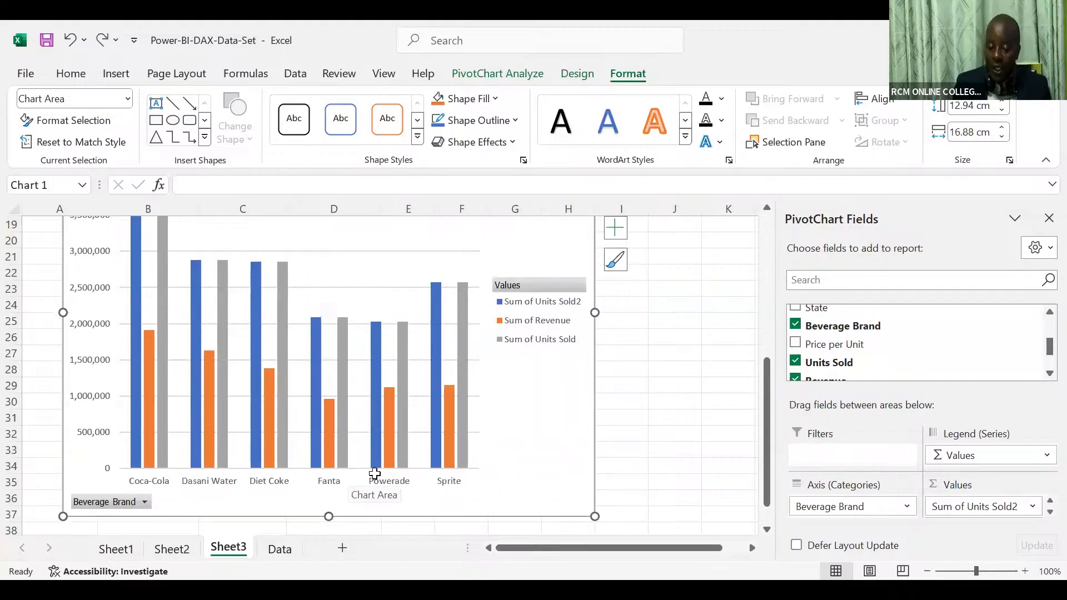
{"action": "key", "text": "ctrl+z"}
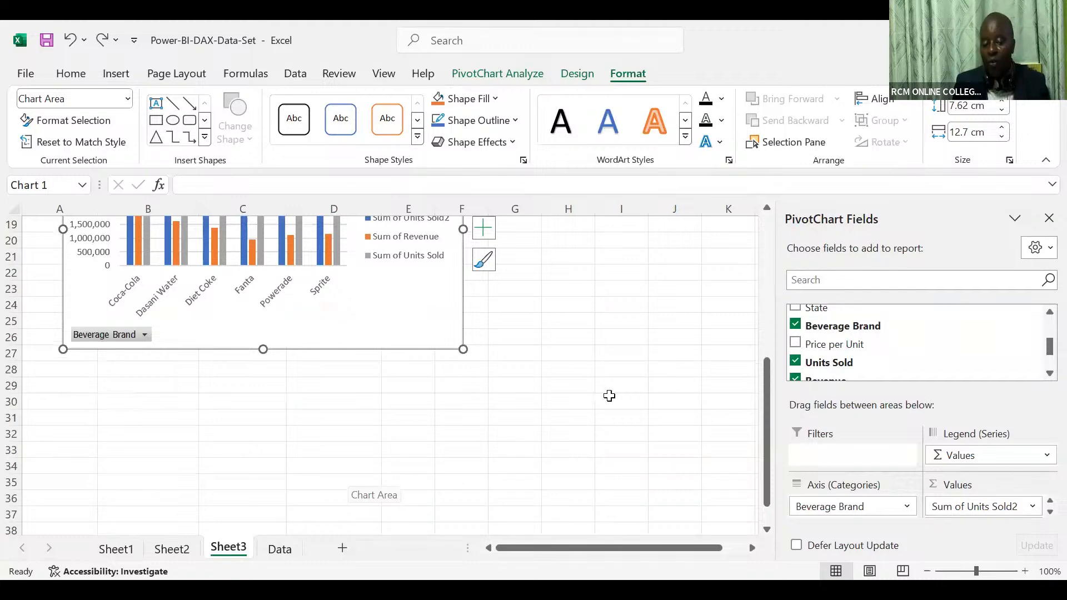
Remove Units Sold from the Sheet3 PivotChart so that only Revenue is plotted by Beverage Brand
{"action": "scroll", "coordinate": [703, 412], "scroll_direction": "up", "scroll_amount": 2}
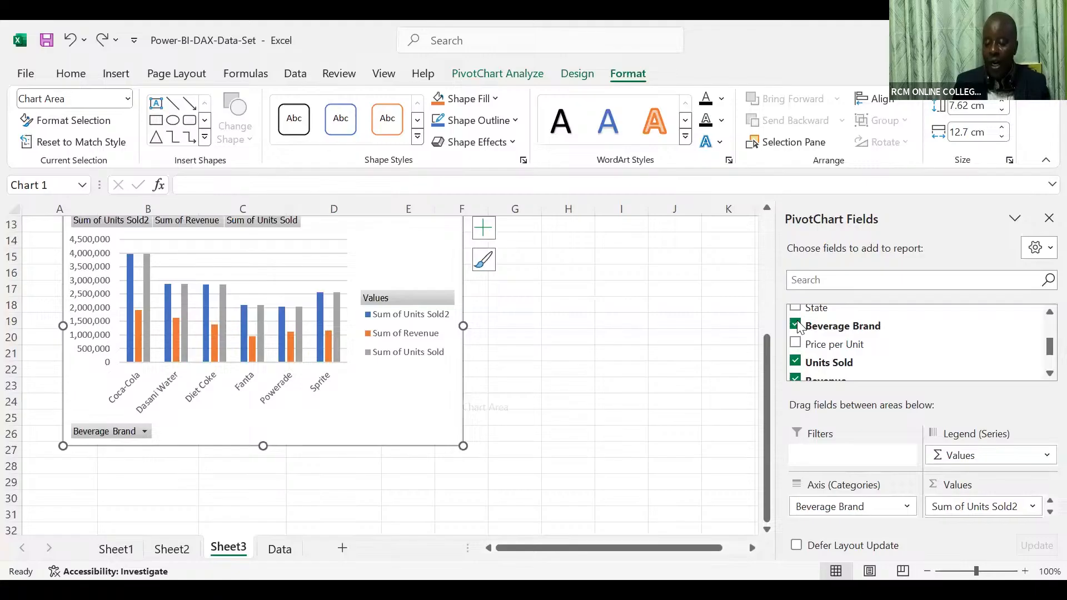
{"action": "scroll", "coordinate": [809, 344], "scroll_direction": "down", "scroll_amount": 2}
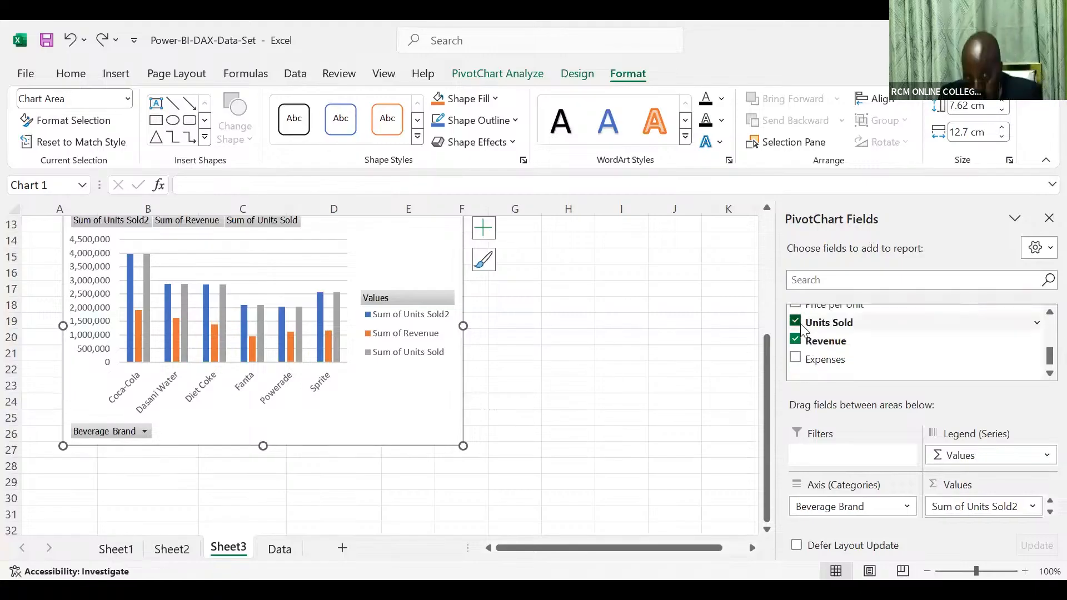
{"action": "left_click", "coordinate": [797, 322]}
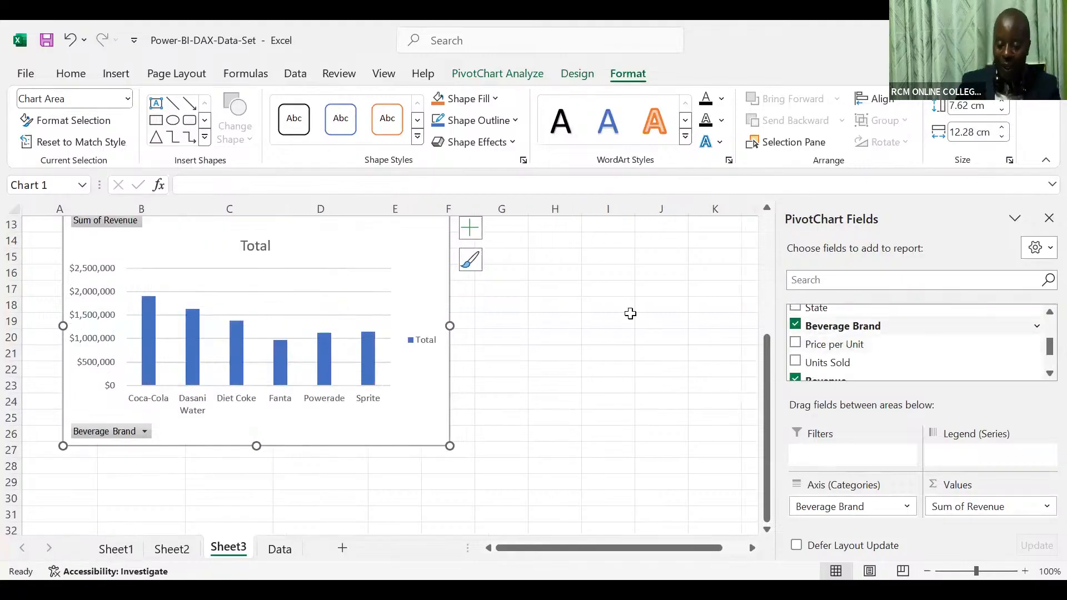
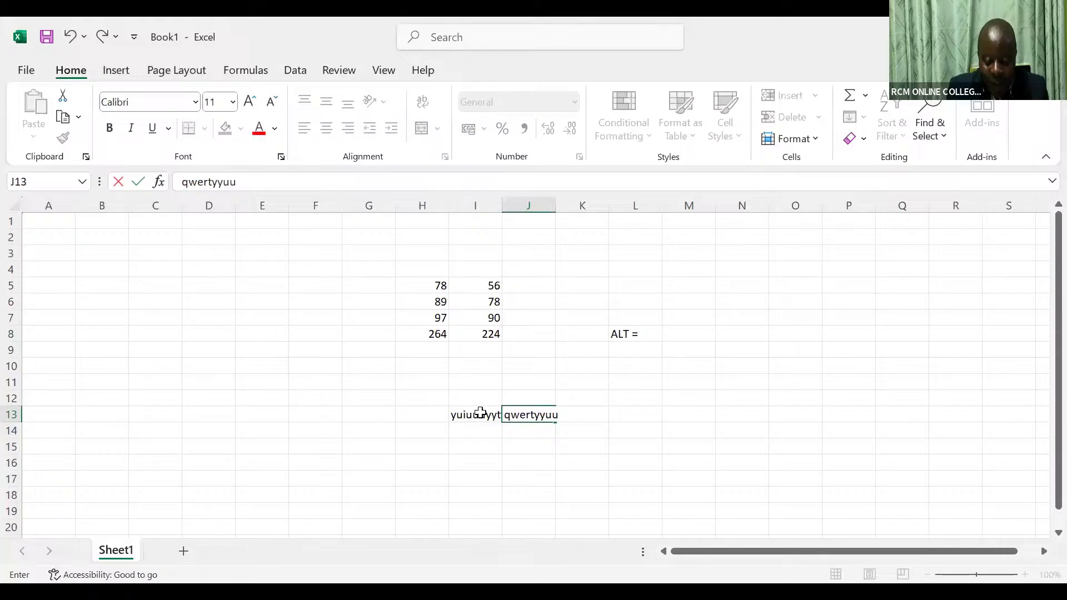
In the Book1 workbook, complete the J13 entry and enter rtyuughhjjjjjjjj in K13 and tyuuiibvggtggffd in L13
{"action": "key", "text": "Tab"}
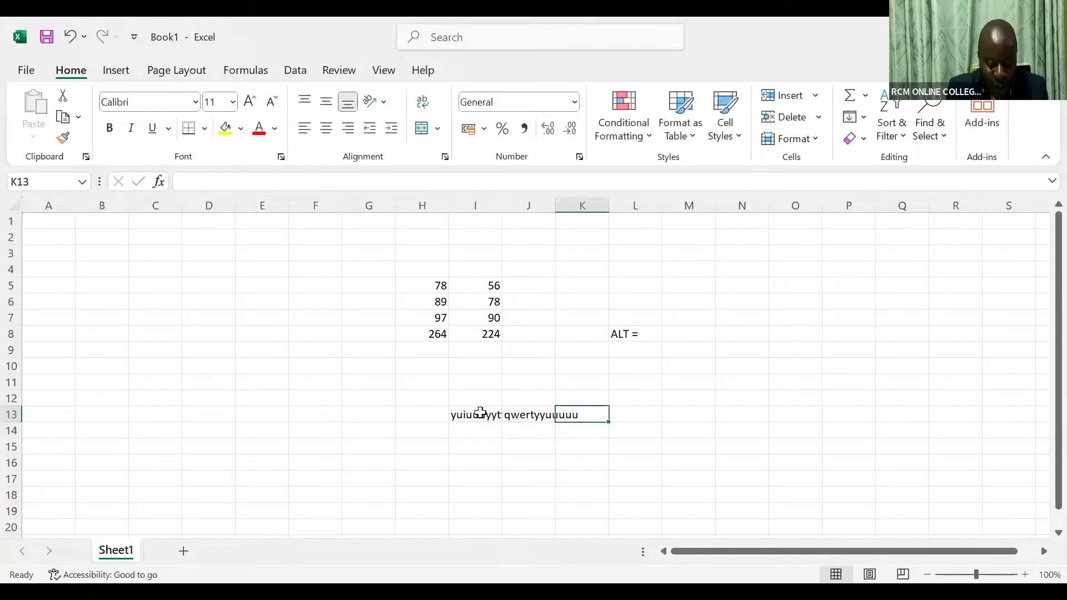
{"action": "type", "text": "rtyuughh"}
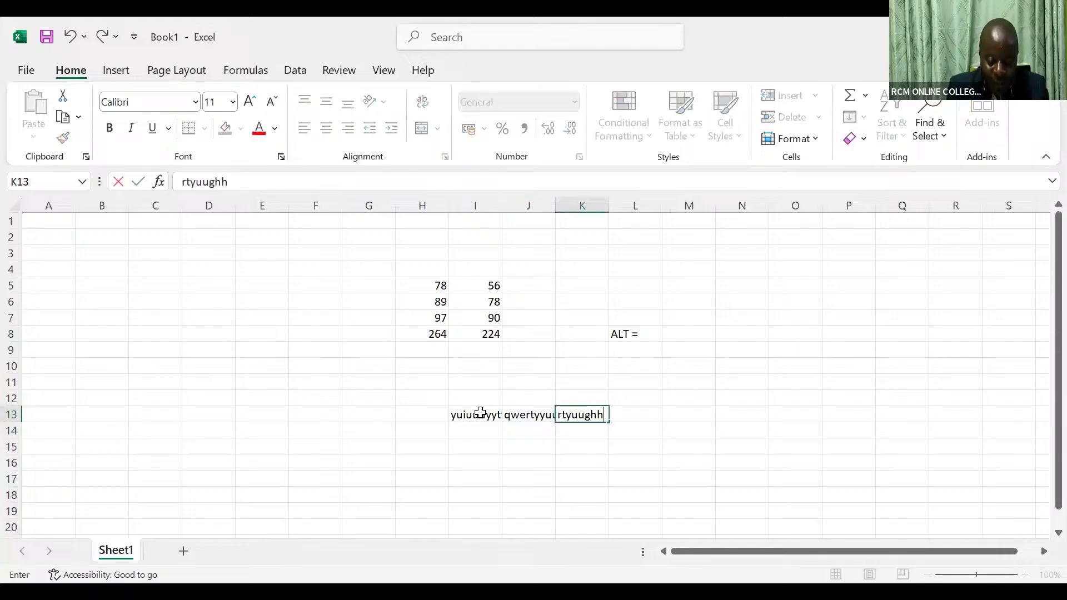
{"action": "type", "text": "jjjjjjj"}
{"action": "key", "text": "Tab"}
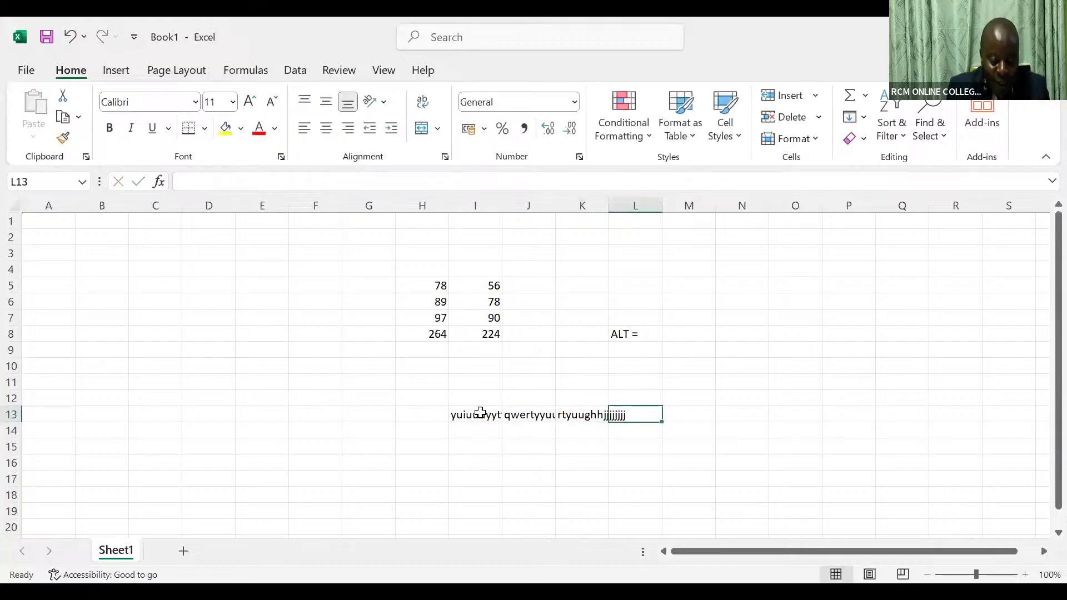
{"action": "type", "text": "tyuuiibv"}
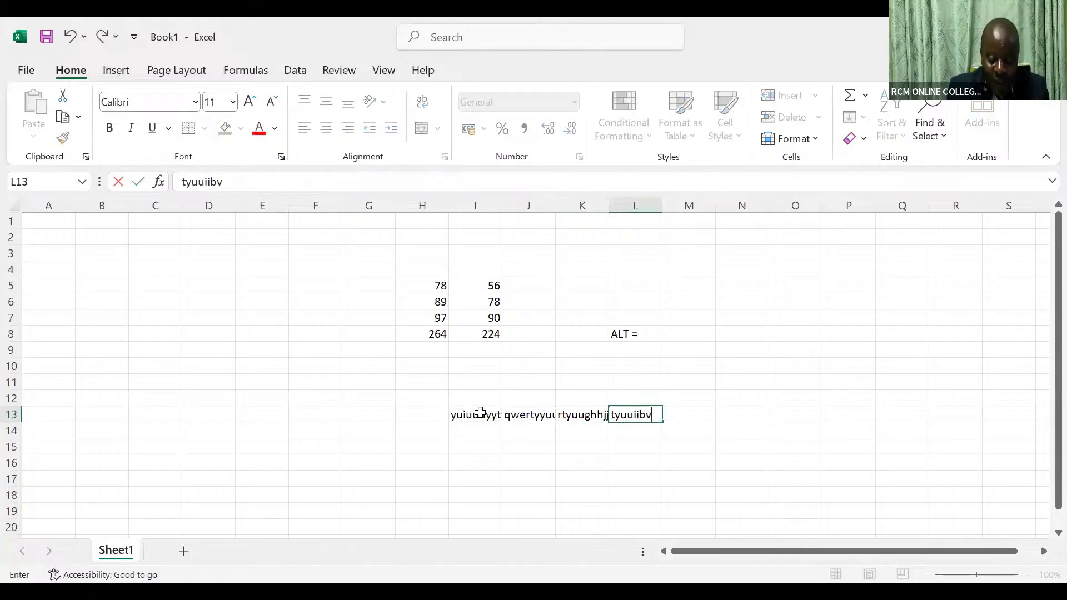
{"action": "type", "text": "ggtggffd"}
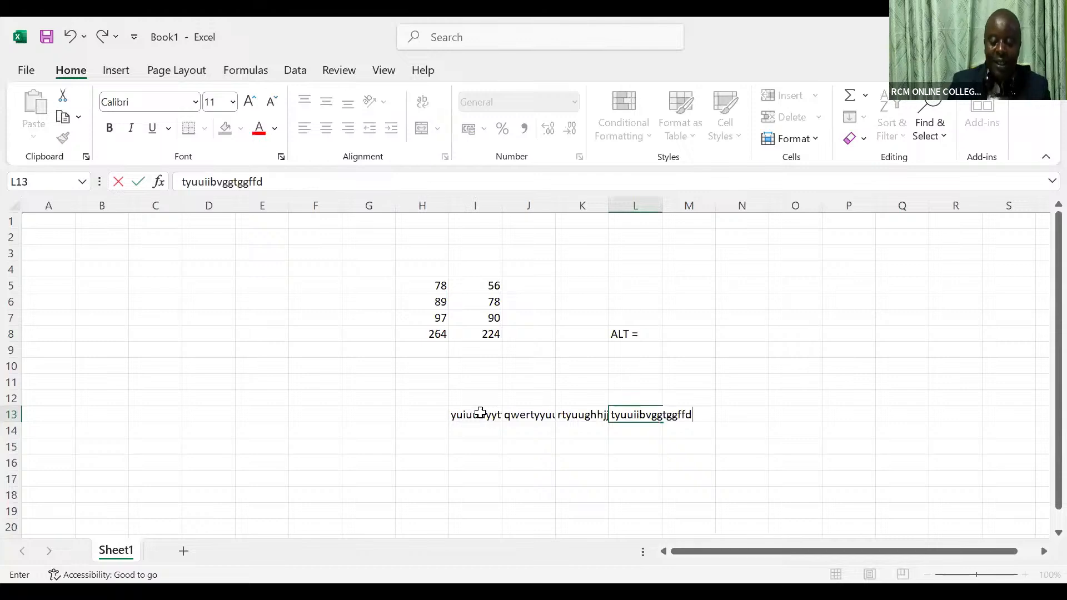
{"action": "left_click", "coordinate": [445, 449]}
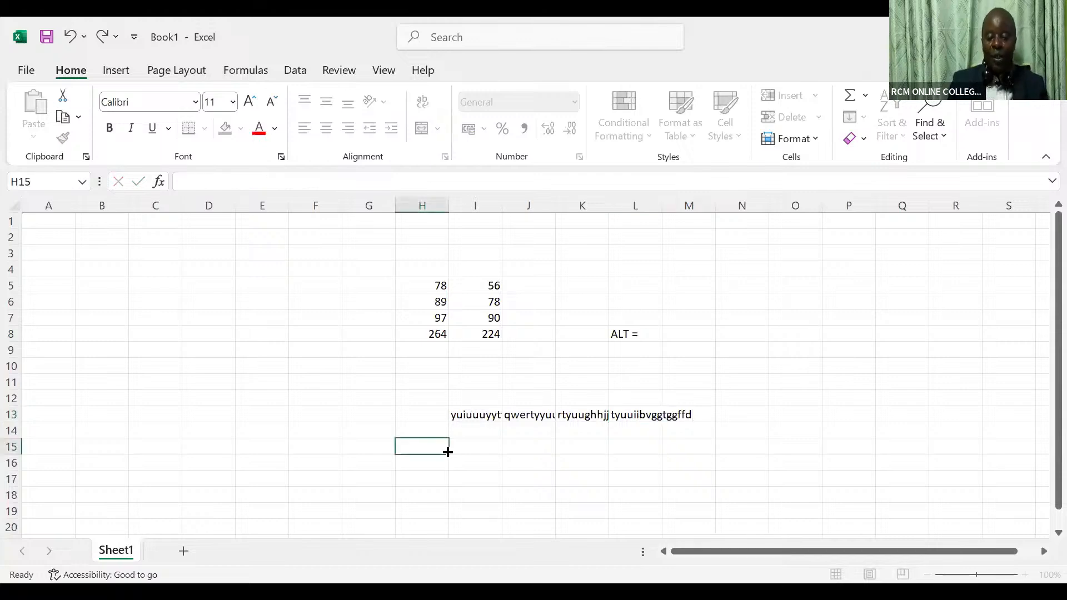
Manually widen column I by its border, and narrow it slightly again
{"action": "left_click", "coordinate": [478, 412]}
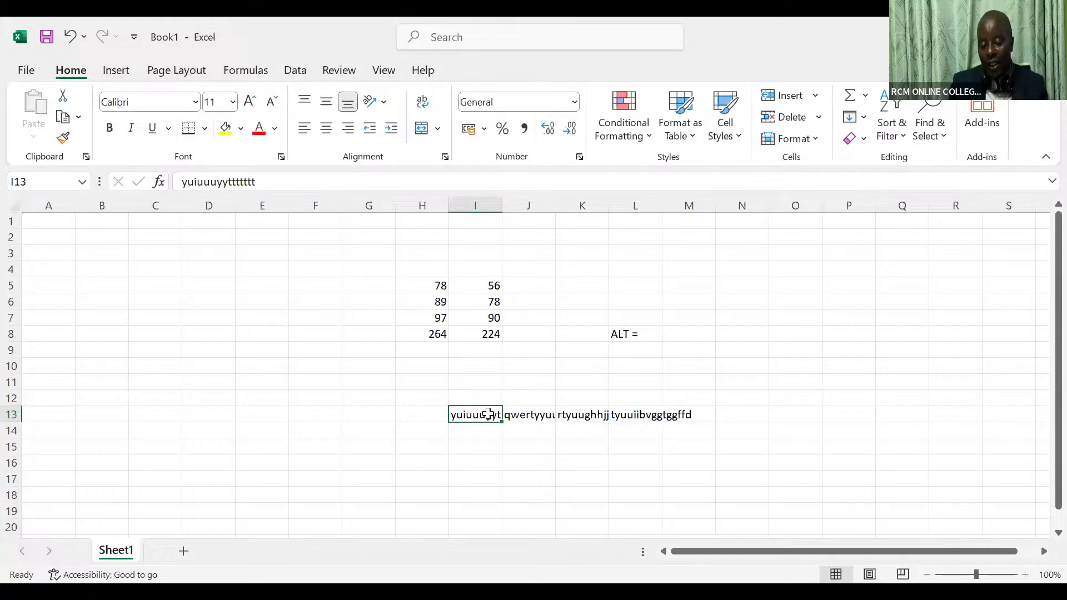
{"action": "left_click", "coordinate": [537, 416]}
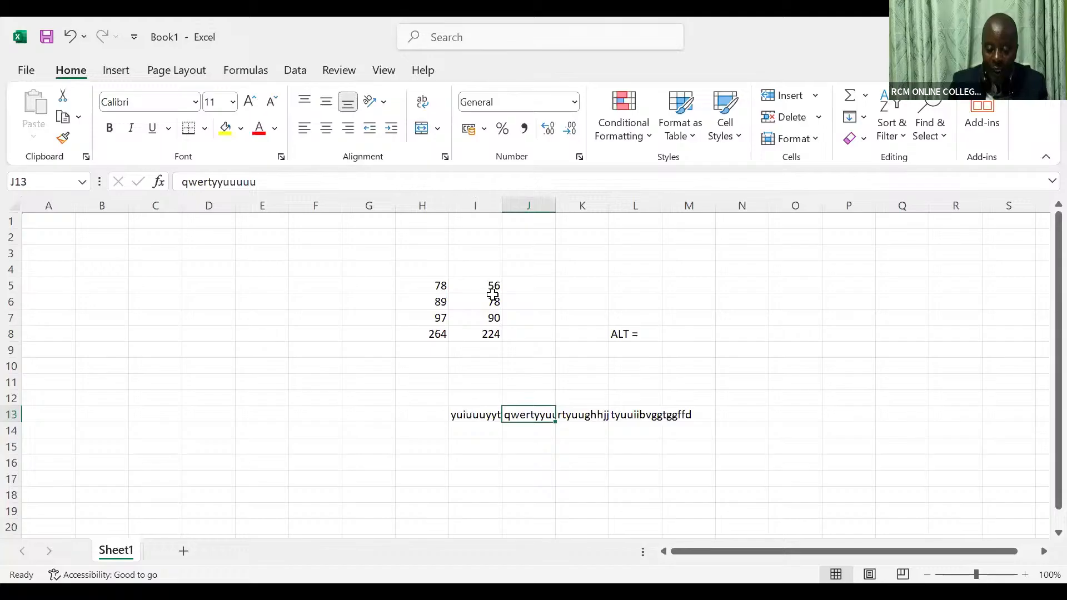
{"action": "key", "text": "Left"}
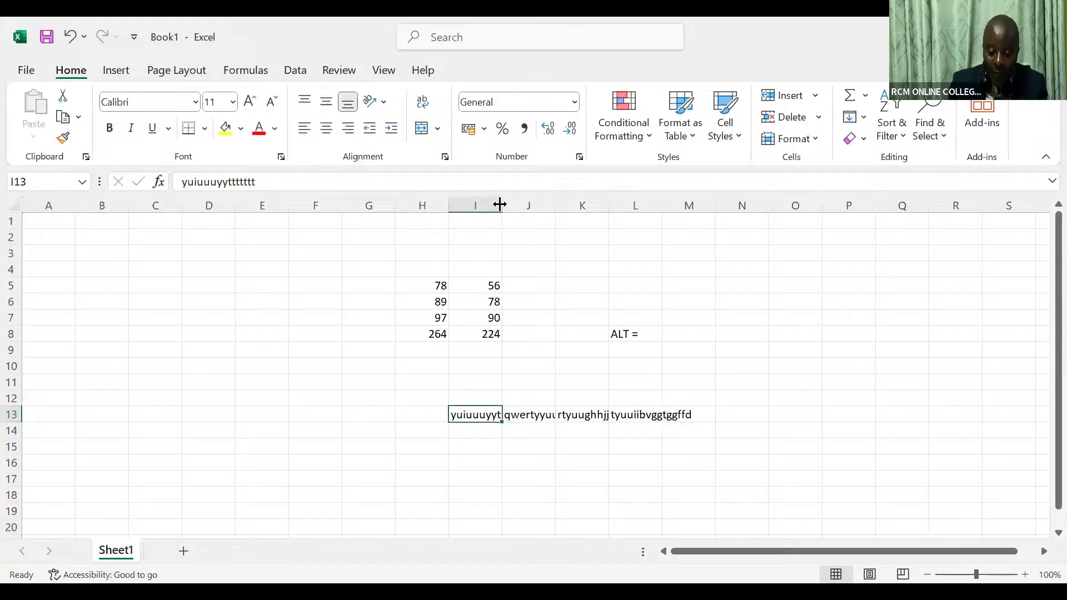
{"action": "left_click_drag", "start_coordinate": [500, 205], "coordinate": [575, 205]}
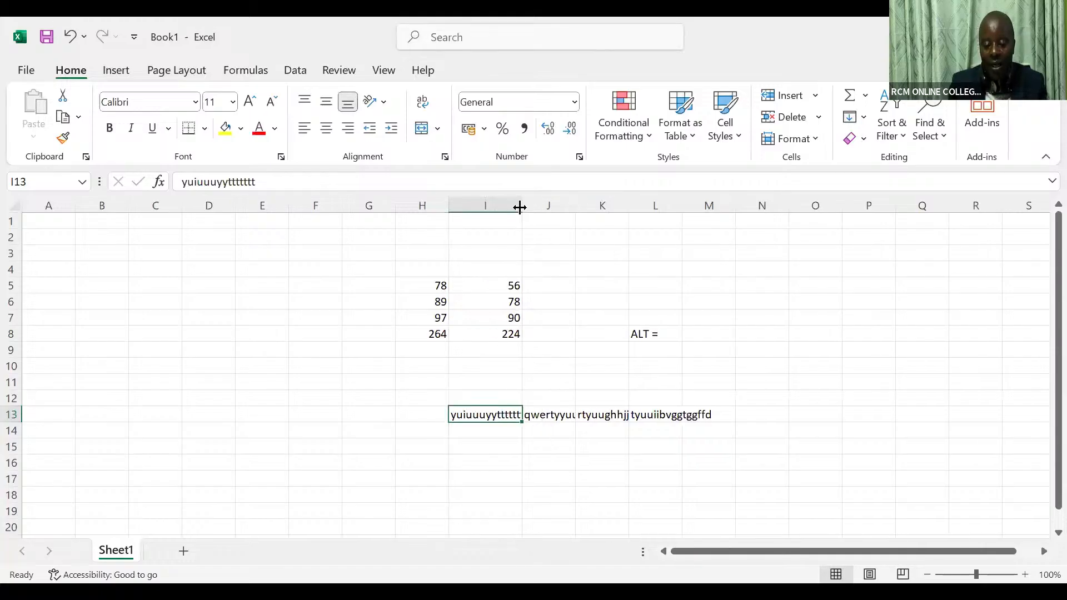
{"action": "left_click_drag", "start_coordinate": [519, 208], "coordinate": [508, 208]}
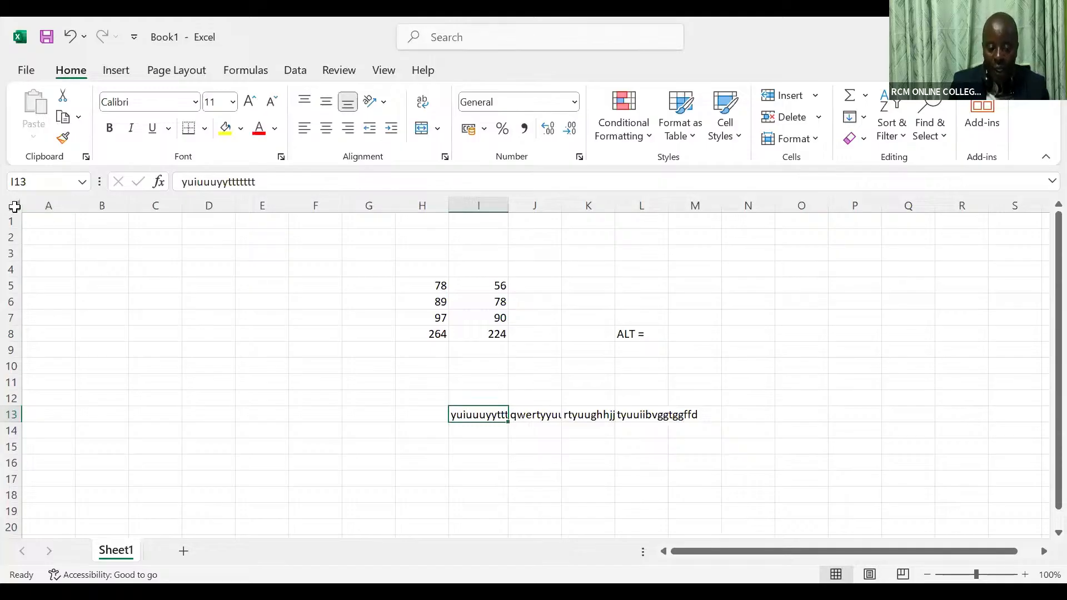
Try autofitting all columns of the sheet to their contents, and undo it
{"action": "left_click", "coordinate": [14, 207]}
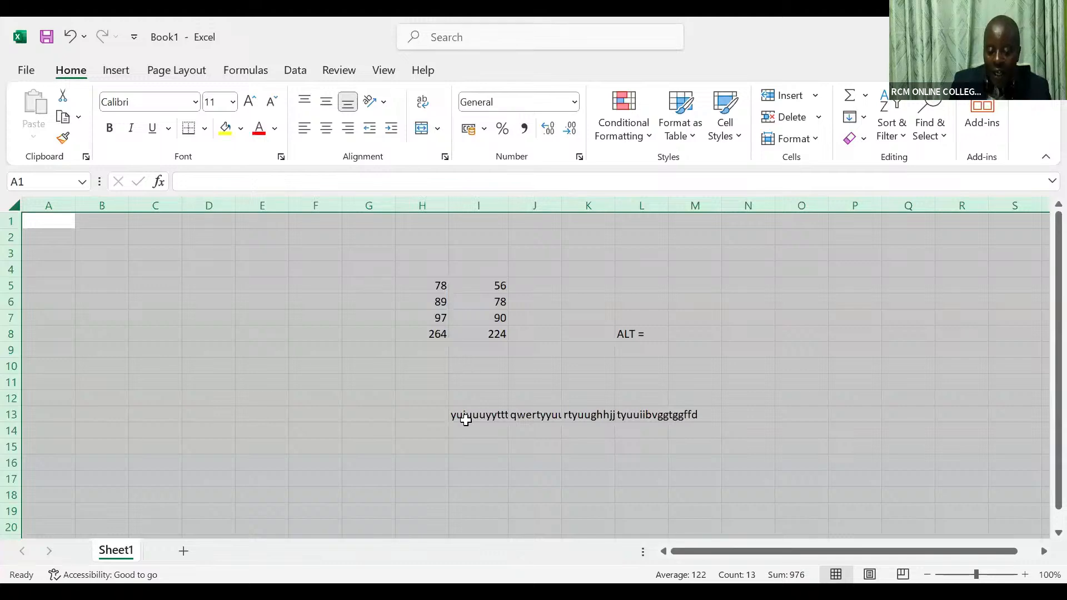
{"action": "double_click", "coordinate": [235, 205]}
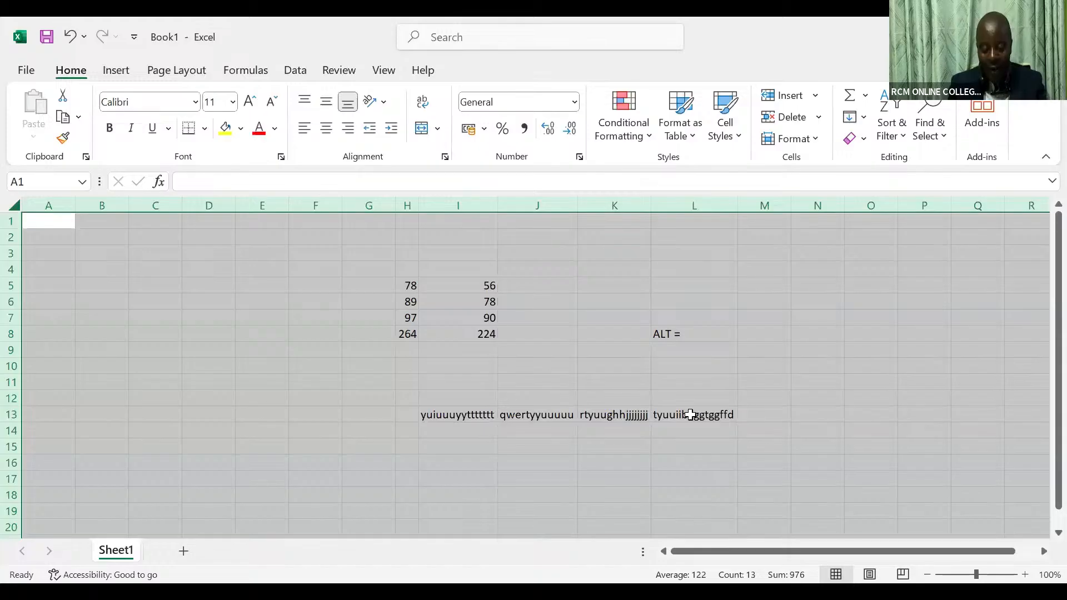
{"action": "key", "text": "ctrl+z"}
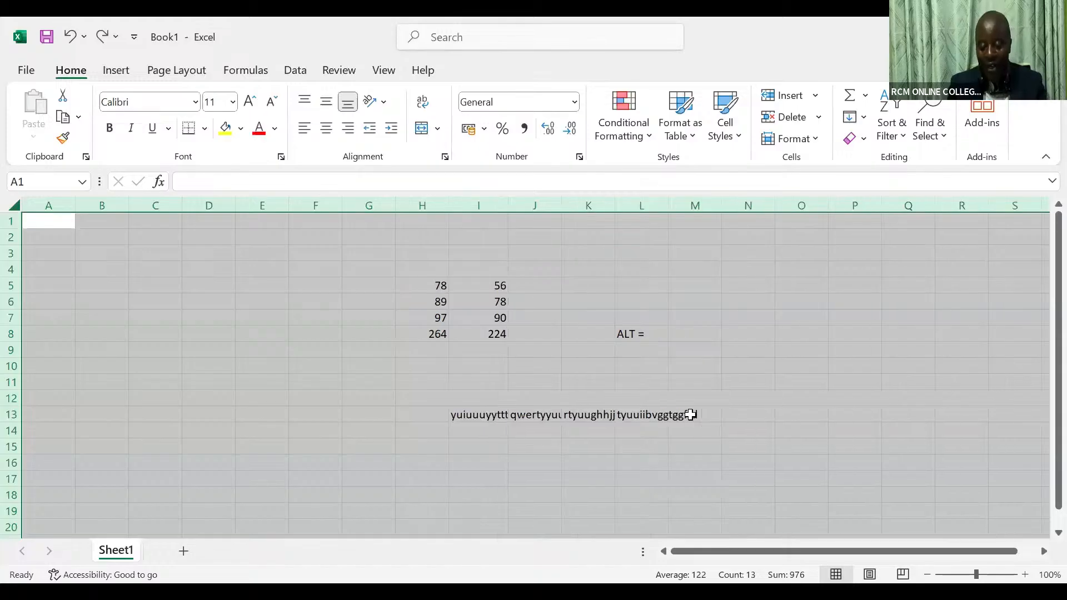
{"action": "left_click", "coordinate": [231, 466]}
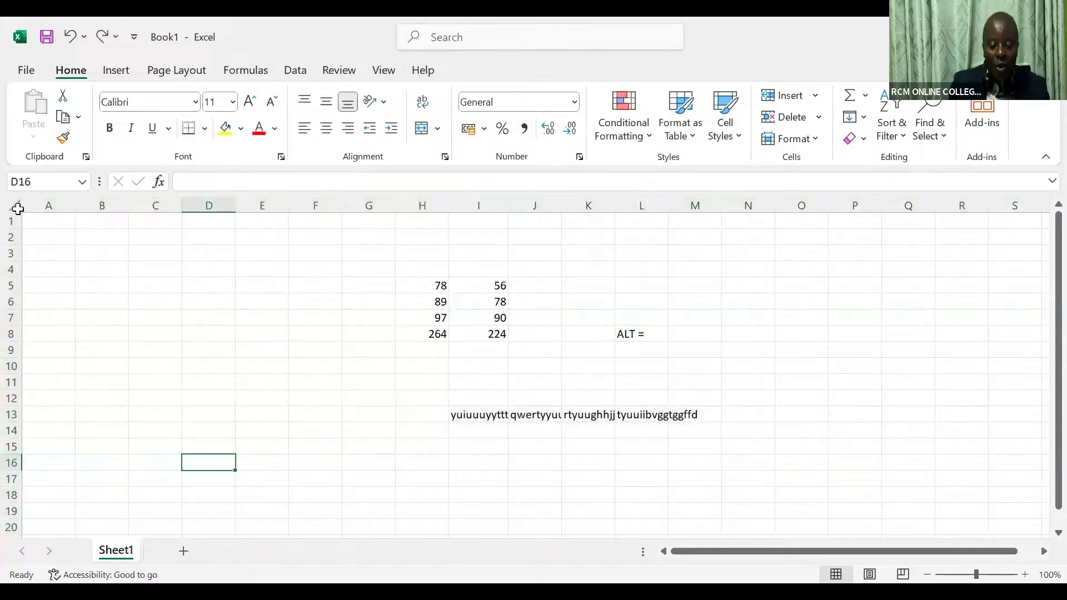
Repeat the autofit of every column width on Sheet1, undo it and clear the whole-sheet selection
{"action": "left_click", "coordinate": [14, 207]}
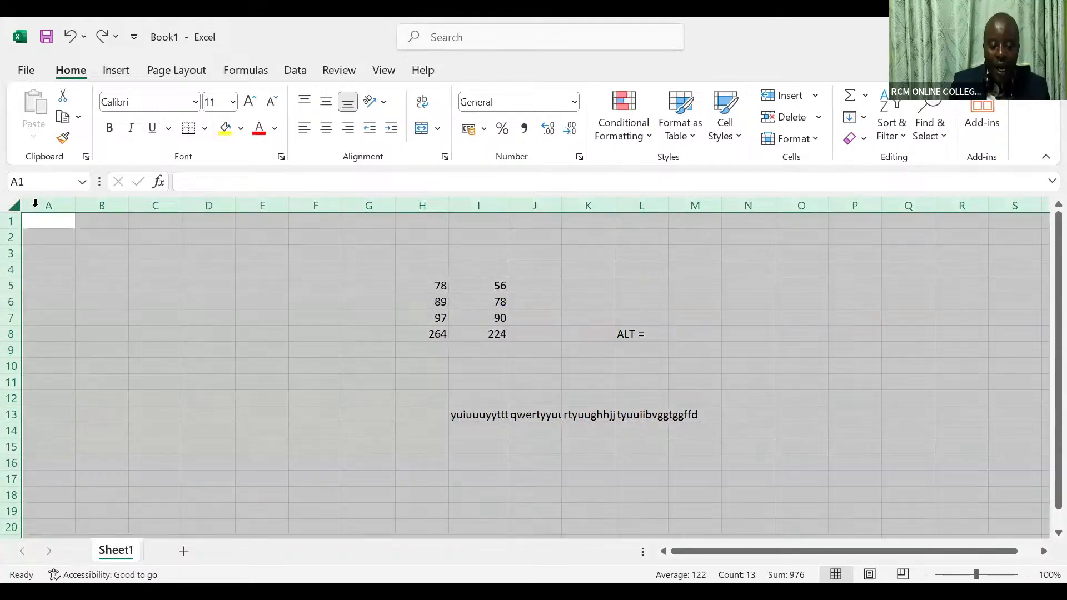
{"action": "double_click", "coordinate": [77, 203]}
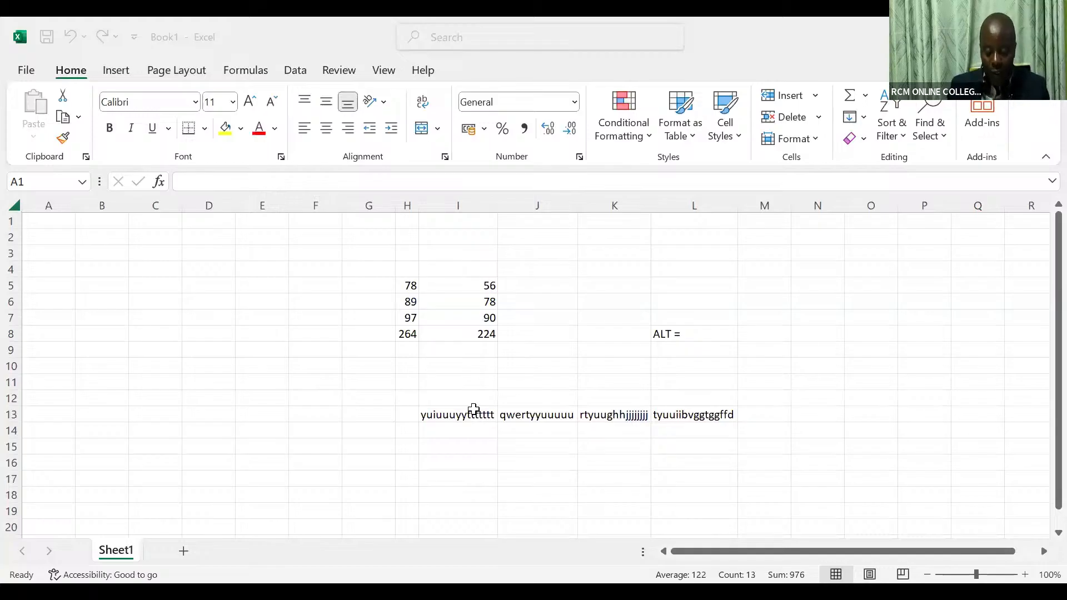
{"action": "key", "text": "ctrl+z"}
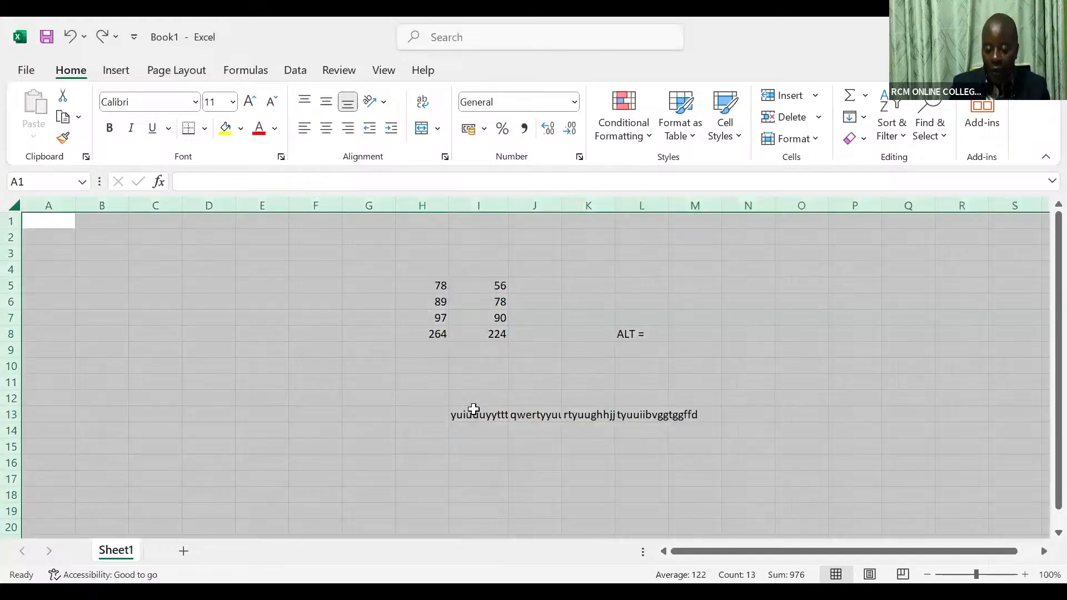
{"action": "left_click", "coordinate": [473, 409]}
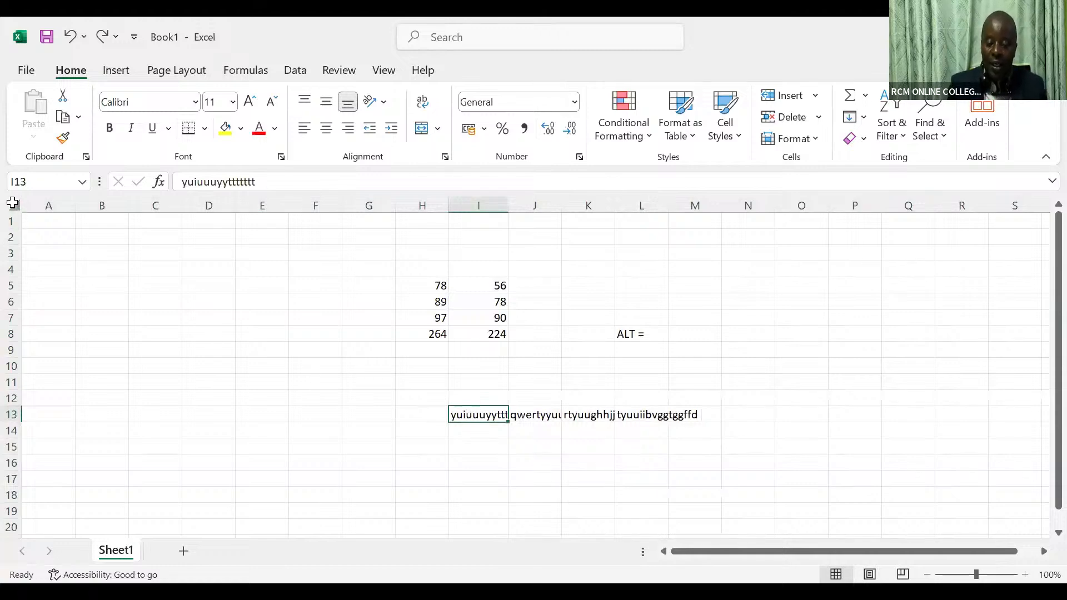
{"action": "left_click_drag", "start_coordinate": [421, 510], "coordinate": [155, 301]}
{"action": "left_click", "coordinate": [60, 249]}
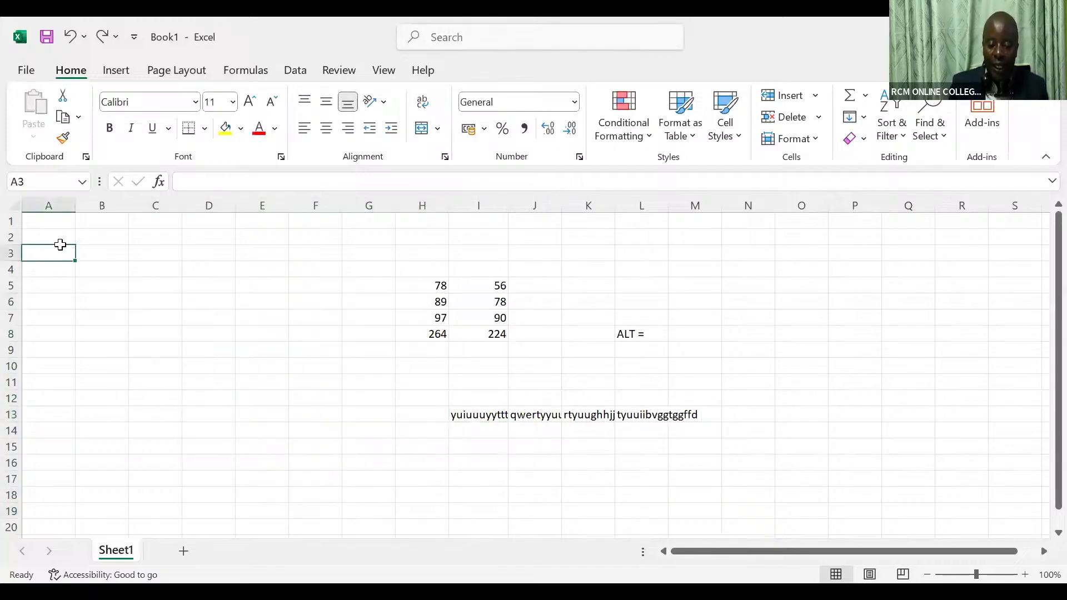
Select the entire sheet and autofit all column widths to their contents
{"action": "left_click", "coordinate": [14, 207]}
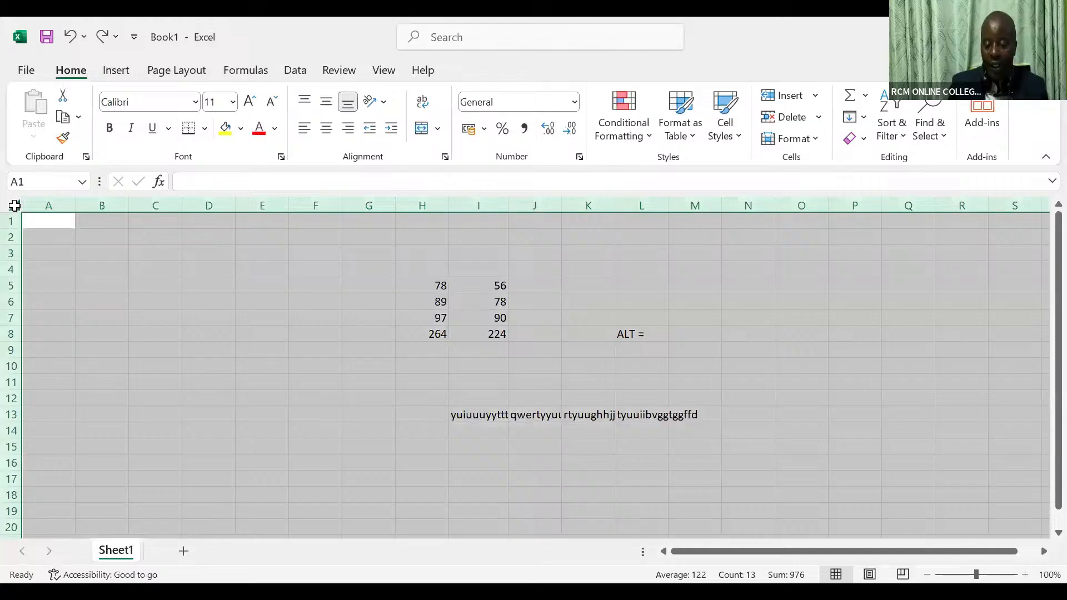
{"action": "left_click_drag", "start_coordinate": [76, 205], "coordinate": [76, 205]}
{"action": "double_click", "coordinate": [76, 206]}
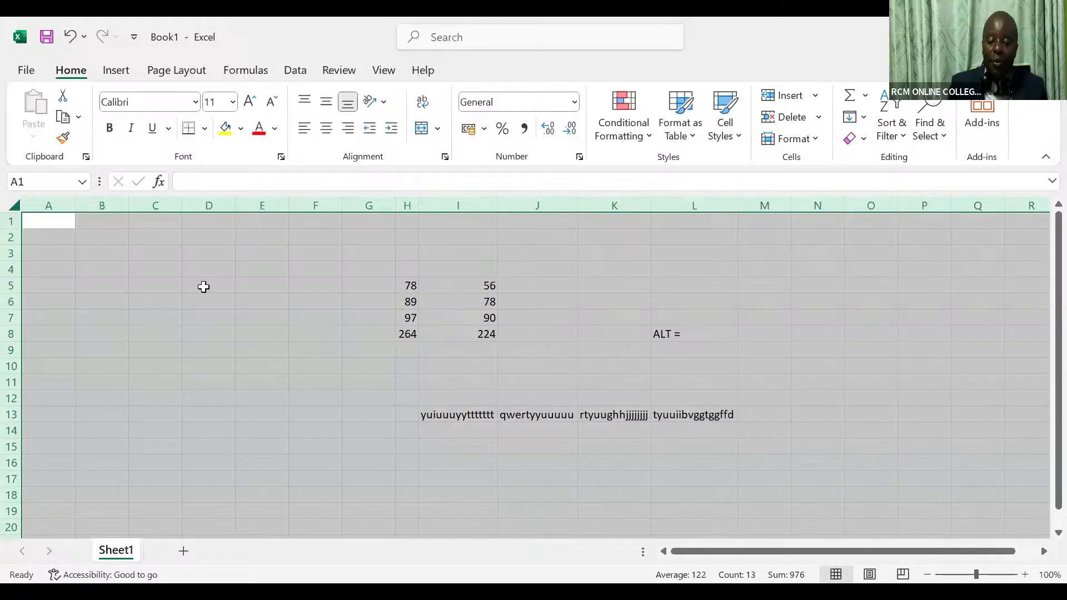
Enter the label "price" in cell D7
{"action": "left_click", "coordinate": [204, 315]}
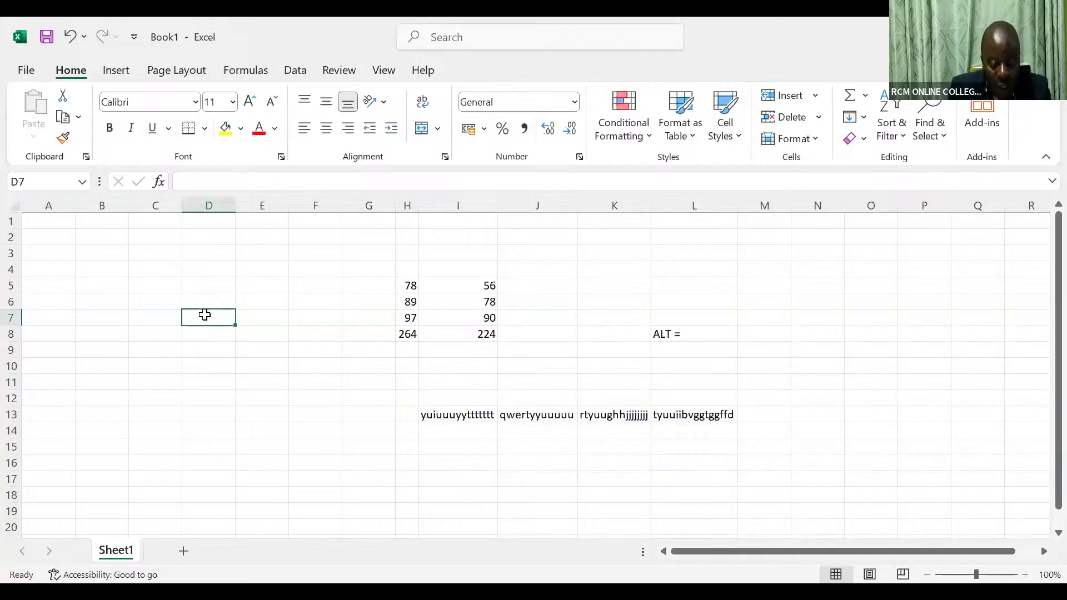
{"action": "type", "text": "pr"}
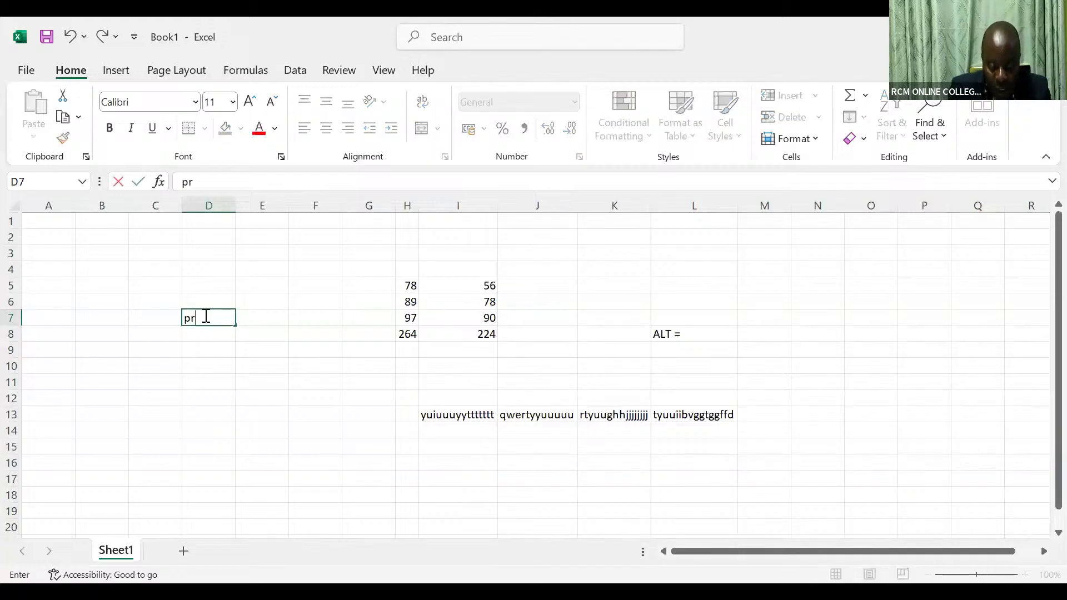
{"action": "type", "text": "ice"}
{"action": "left_click", "coordinate": [238, 315]}
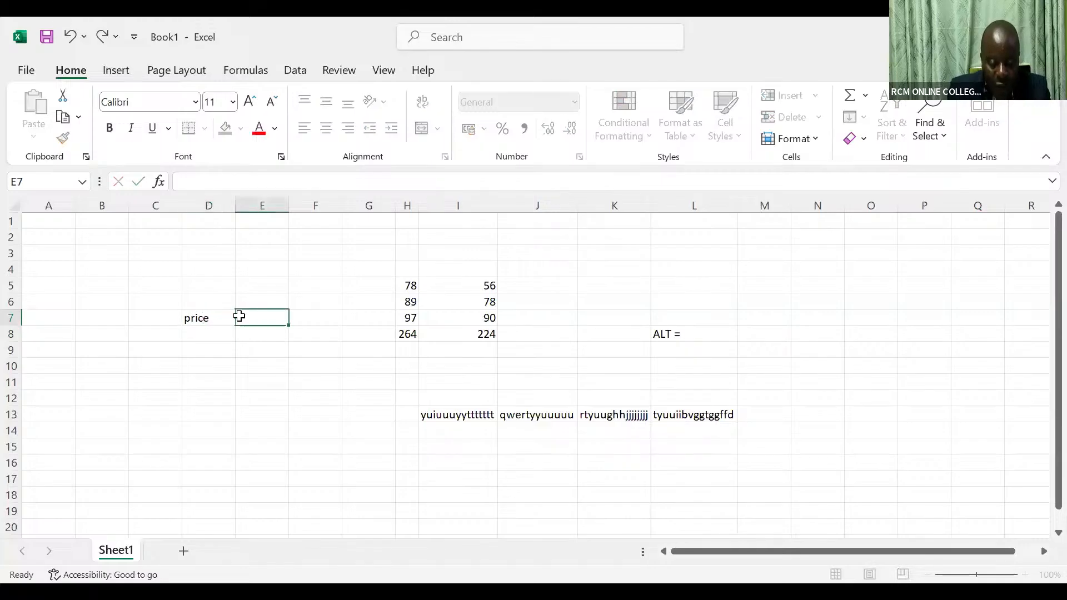
Enter the column label "Quantity" in cell E7, beside the price label
{"action": "type", "text": "Qiua"}
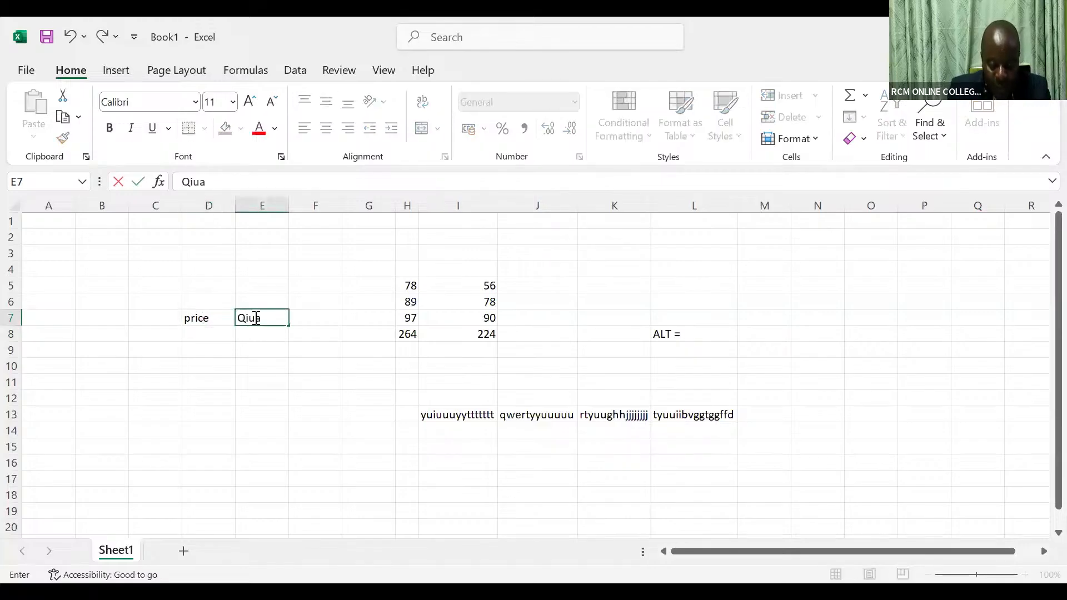
{"action": "type", "text": "nti"}
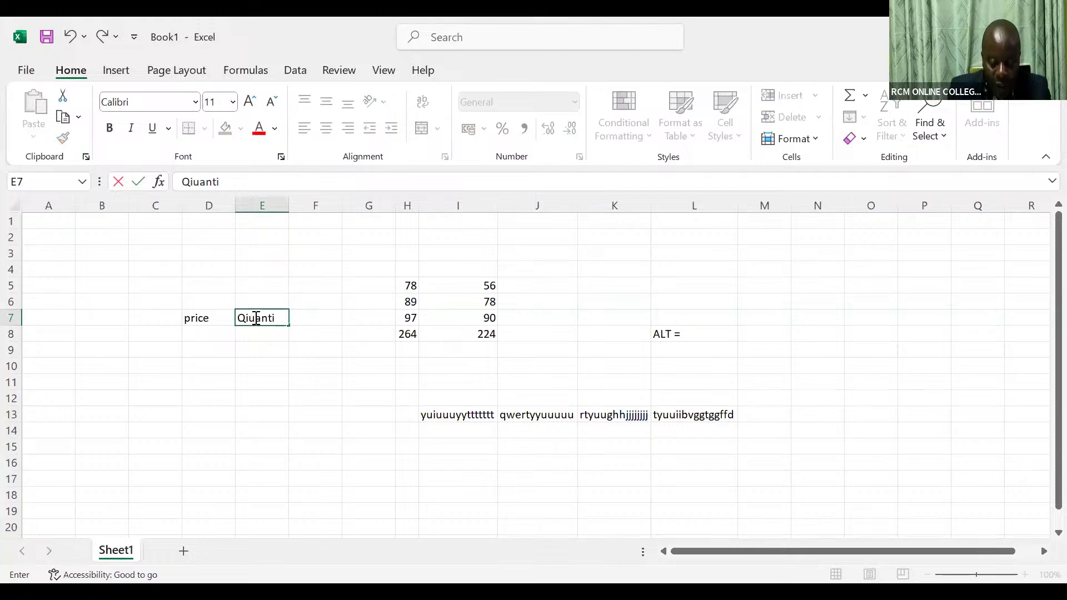
{"action": "type", "text": "ty"}
{"action": "left_click", "coordinate": [252, 319]}
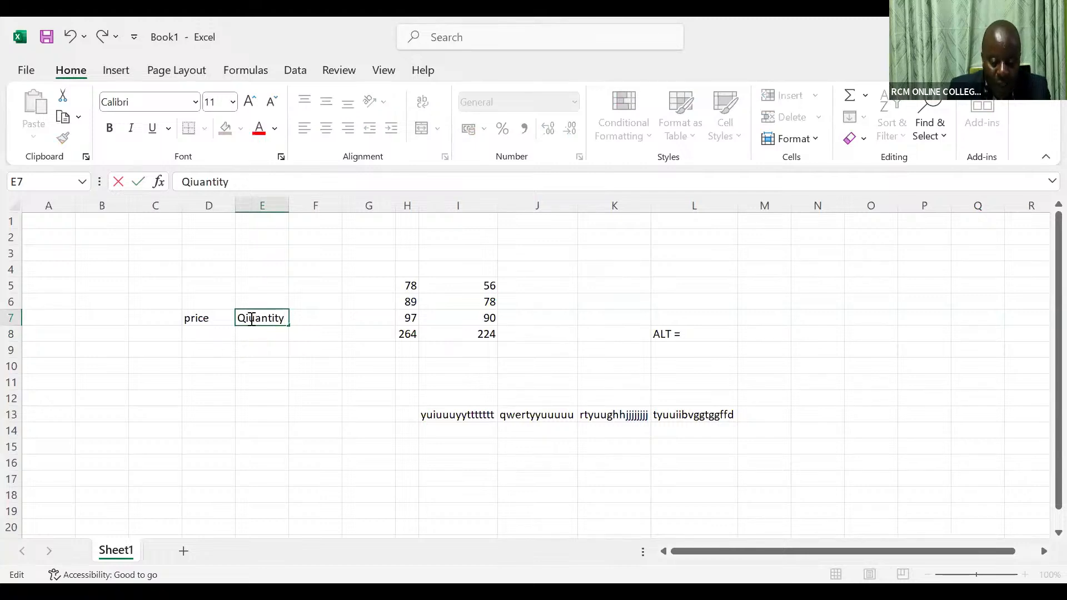
{"action": "key", "text": "BackSpace"}
Enter the prices 10, 12, 34 and 78 in cells D8 to D11
{"action": "left_click", "coordinate": [208, 335]}
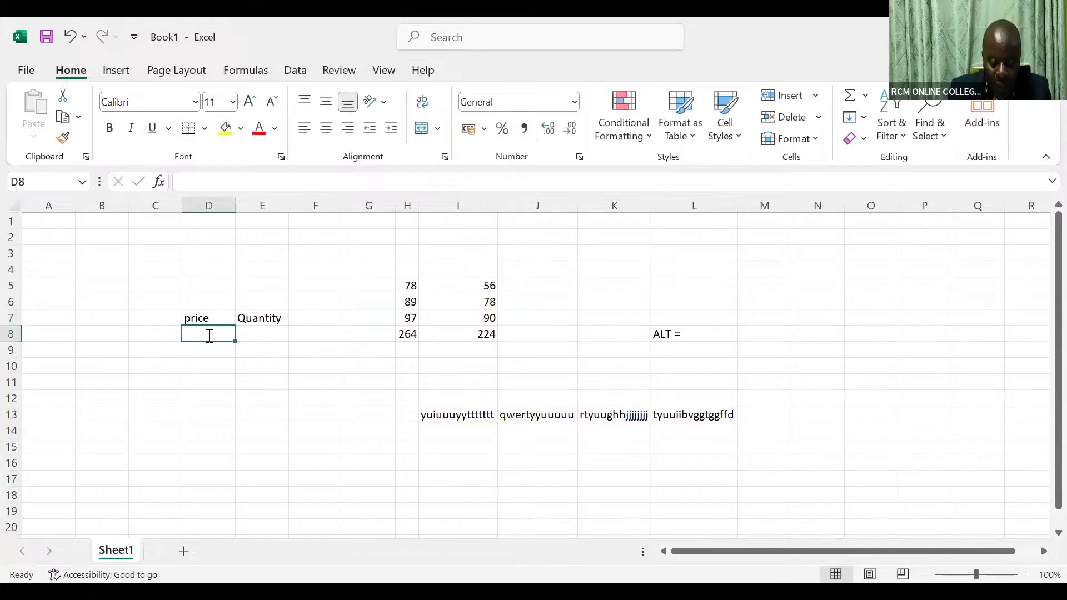
{"action": "type", "text": "10"}
{"action": "key", "text": "Return"}
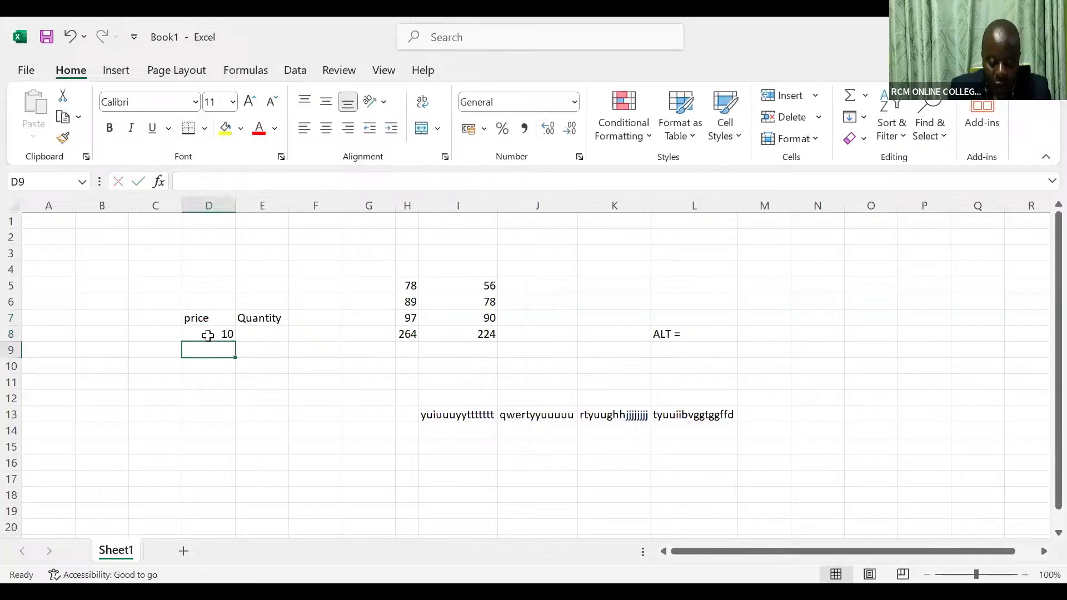
{"action": "type", "text": "12"}
{"action": "key", "text": "Return"}
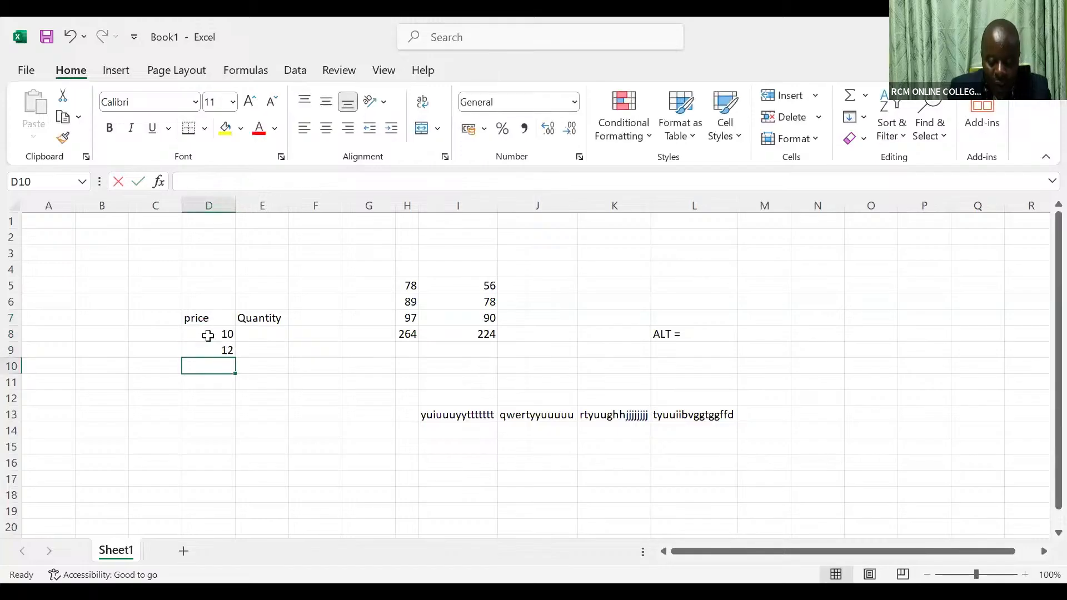
{"action": "type", "text": "34"}
{"action": "key", "text": "Return"}
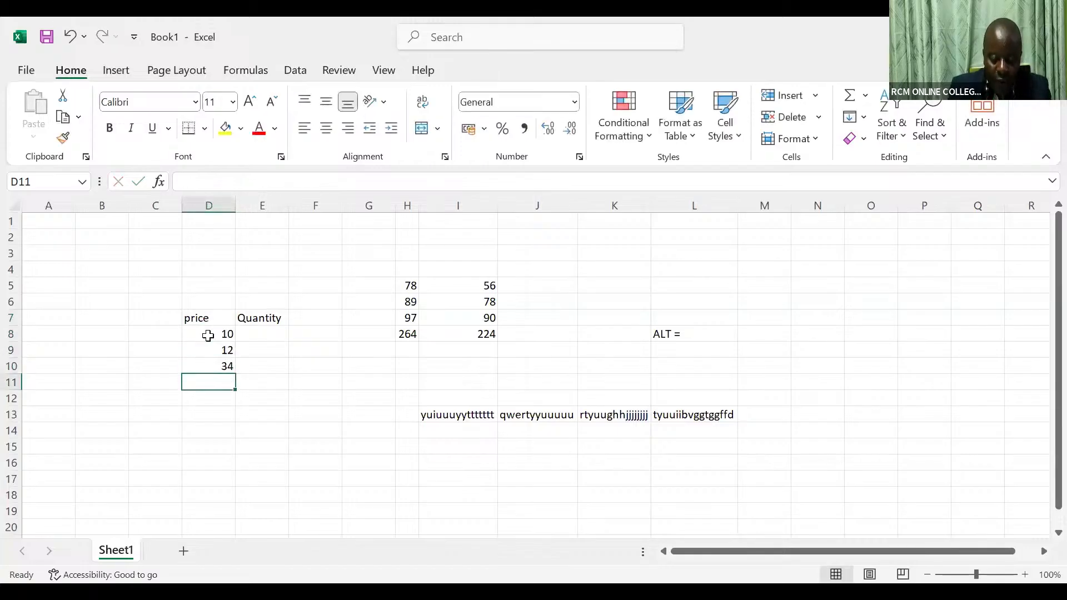
{"action": "type", "text": "78"}
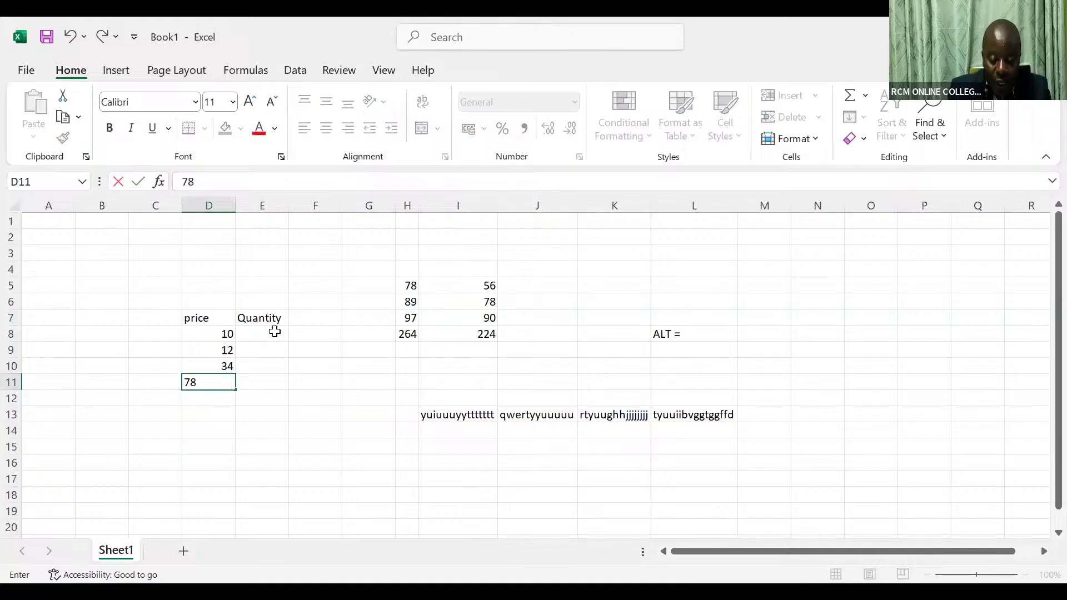
Enter the quantities 89, 97, 67 and 43 in cells E8 to E11
{"action": "left_click", "coordinate": [275, 331]}
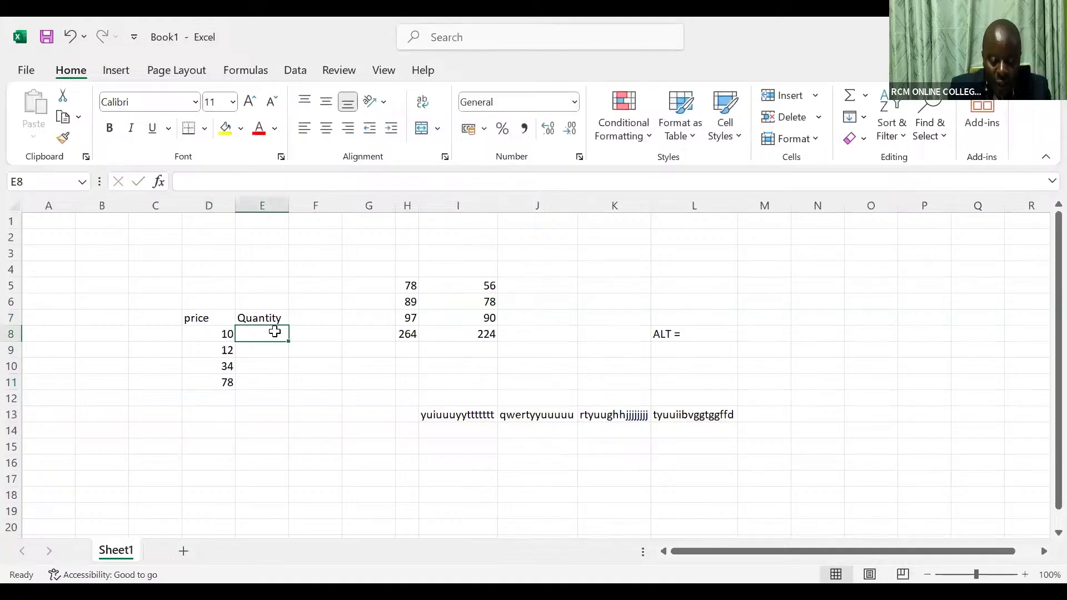
{"action": "type", "text": "89"}
{"action": "key", "text": "Return"}
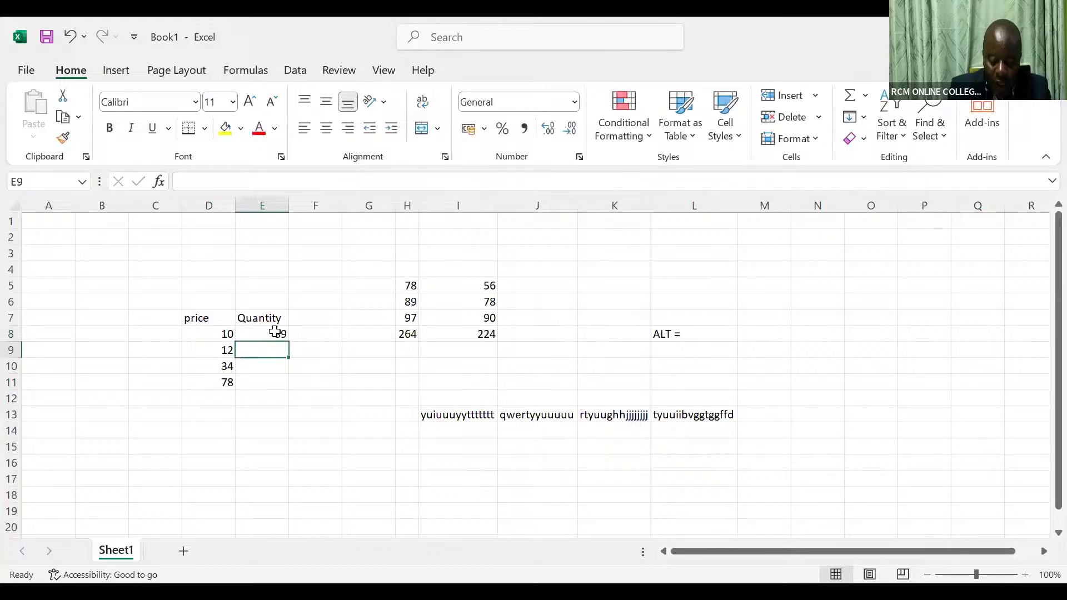
{"action": "type", "text": "97"}
{"action": "key", "text": "Return"}
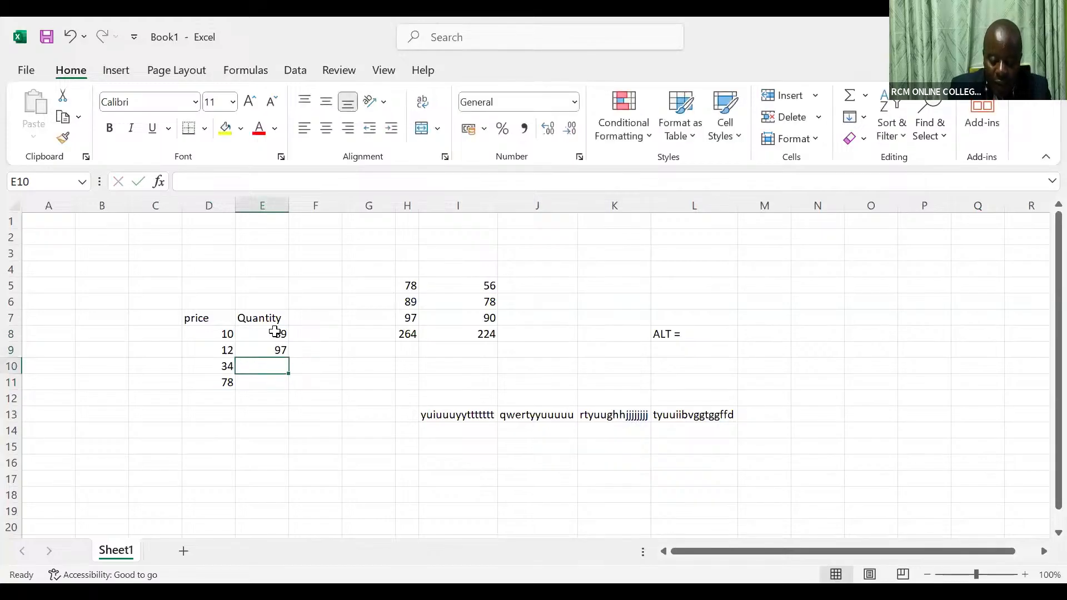
{"action": "type", "text": "67"}
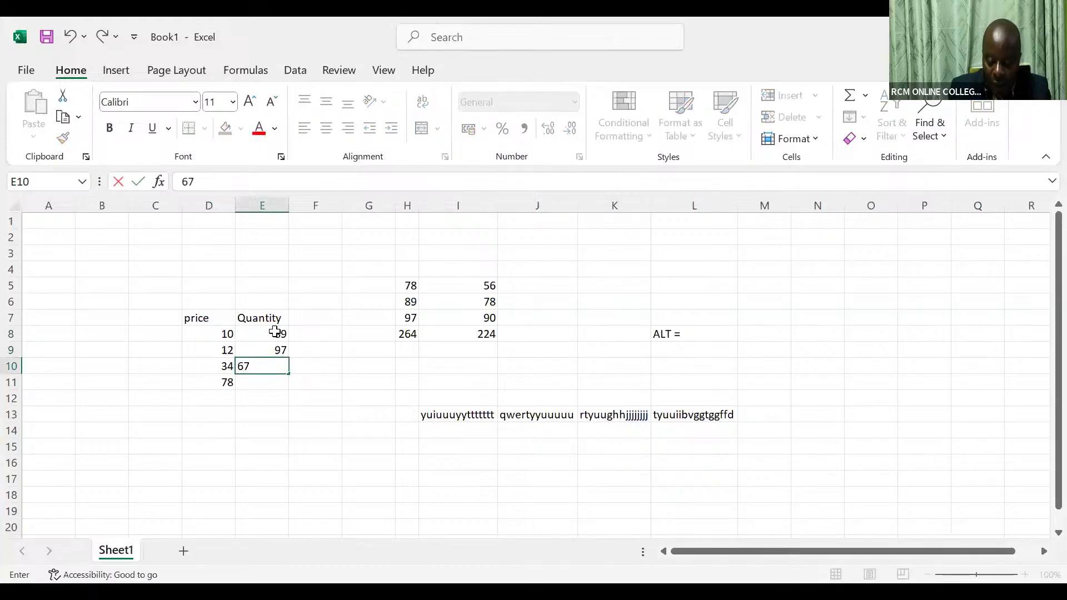
{"action": "key", "text": "Return"}
{"action": "type", "text": "43"}
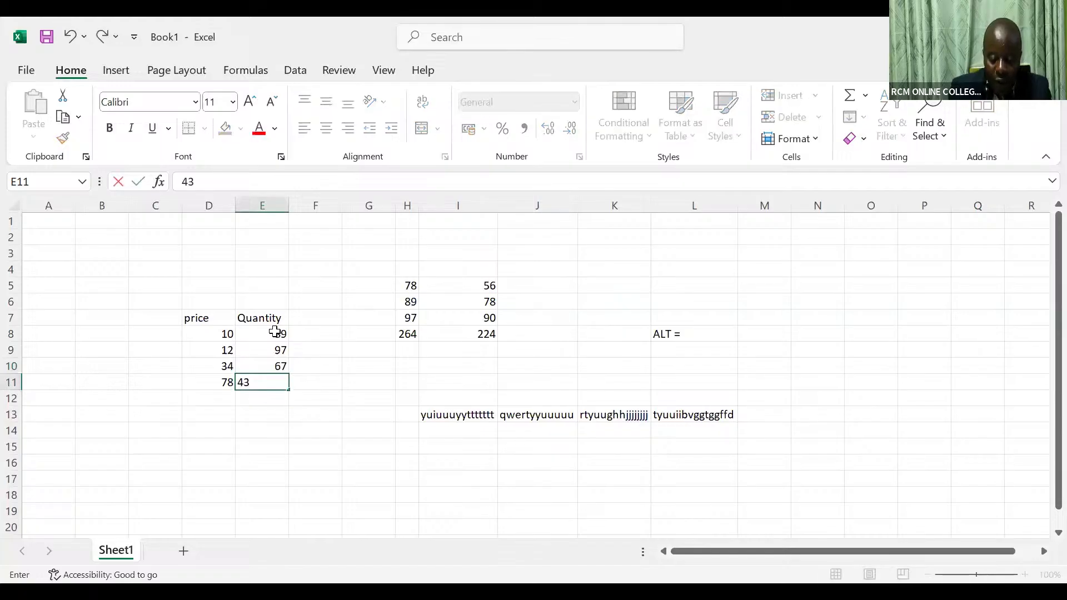
{"action": "key", "text": "Return"}
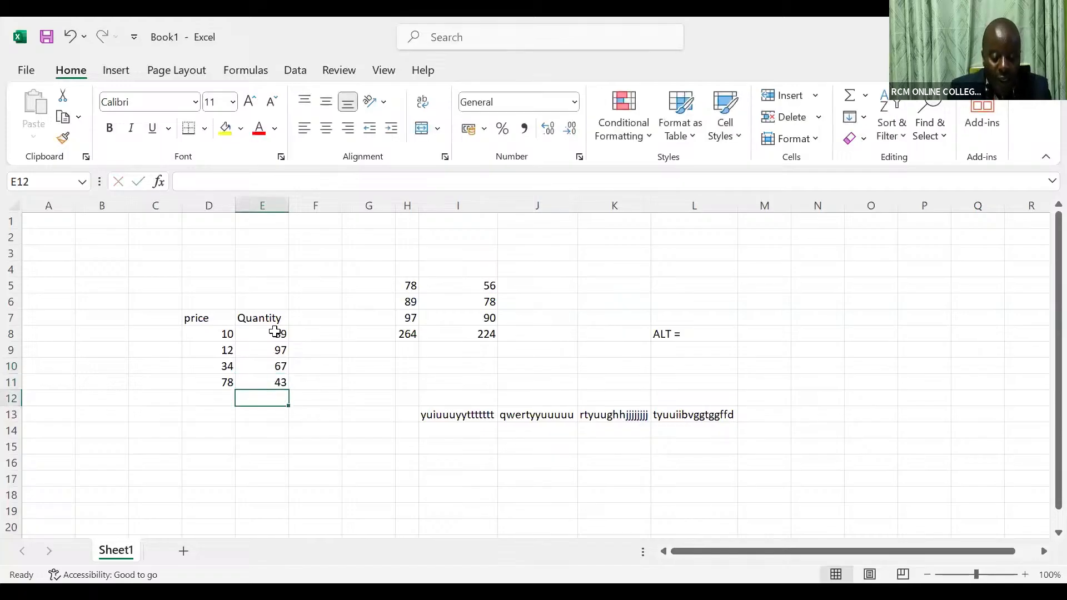
Enter the column label "Revenue=P*Q" in cell F7
{"action": "left_click", "coordinate": [319, 320]}
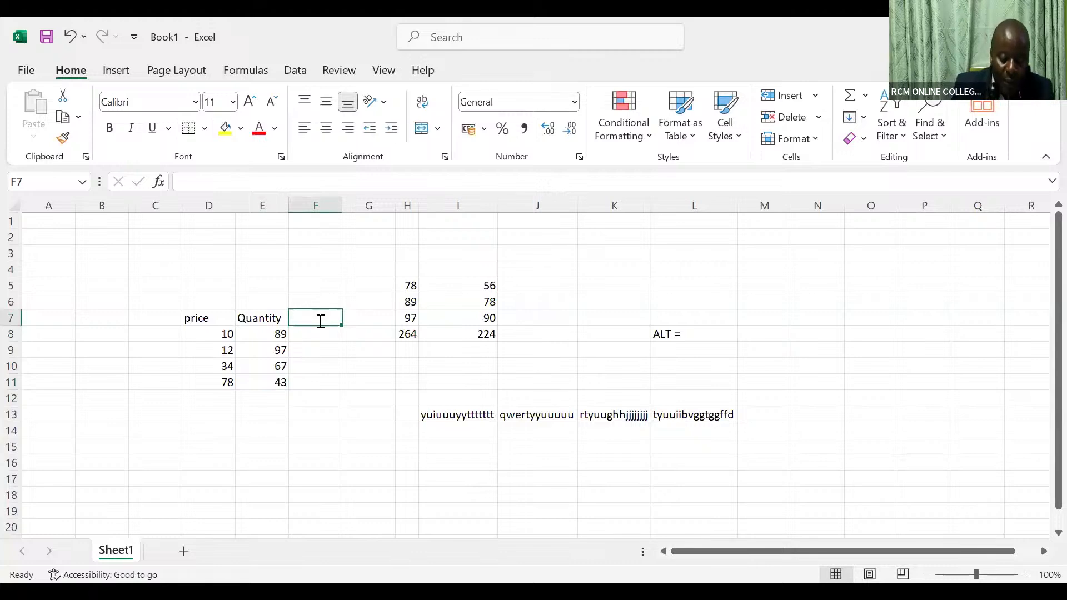
{"action": "type", "text": "Rev"}
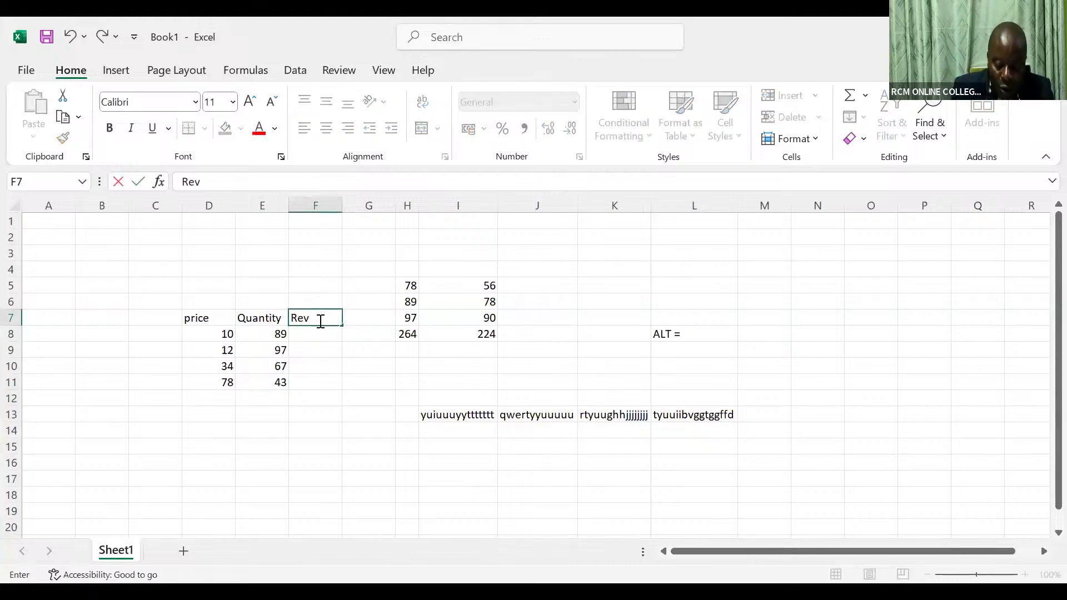
{"action": "type", "text": "enue"}
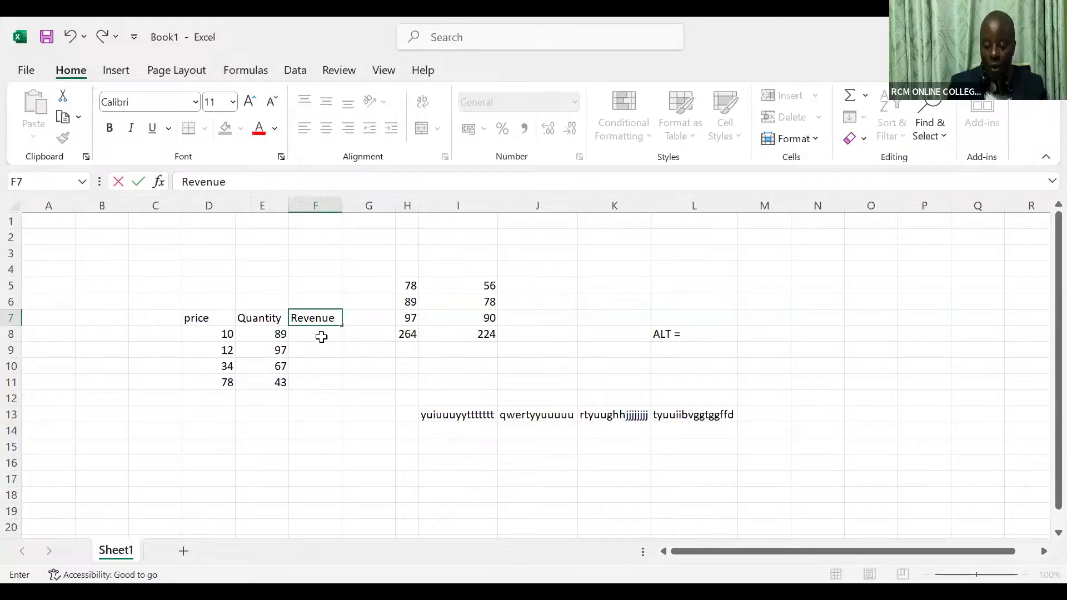
{"action": "type", "text": "="}
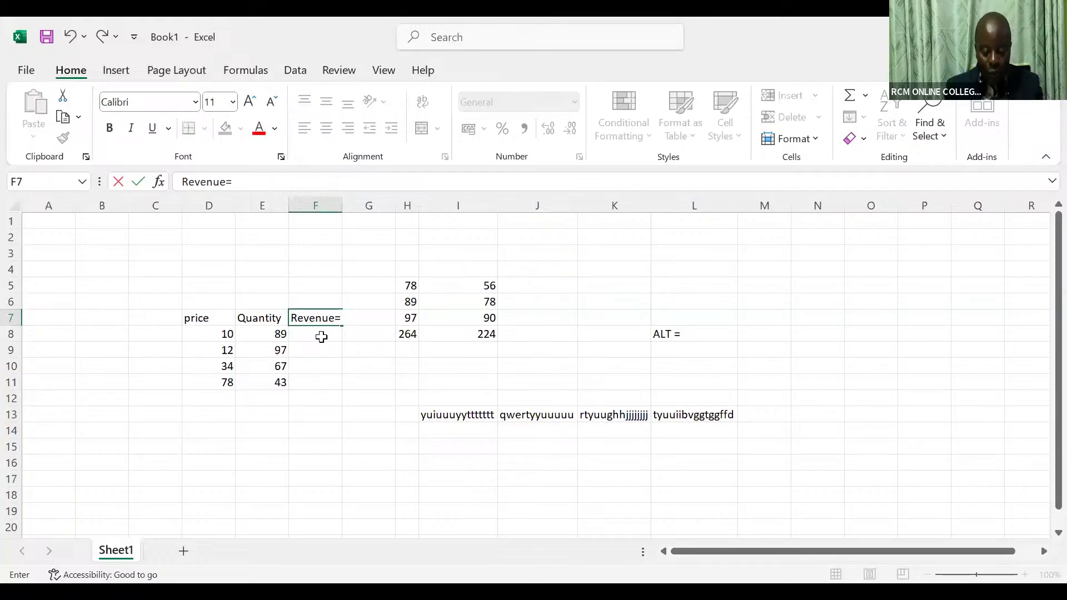
{"action": "type", "text": "P"}
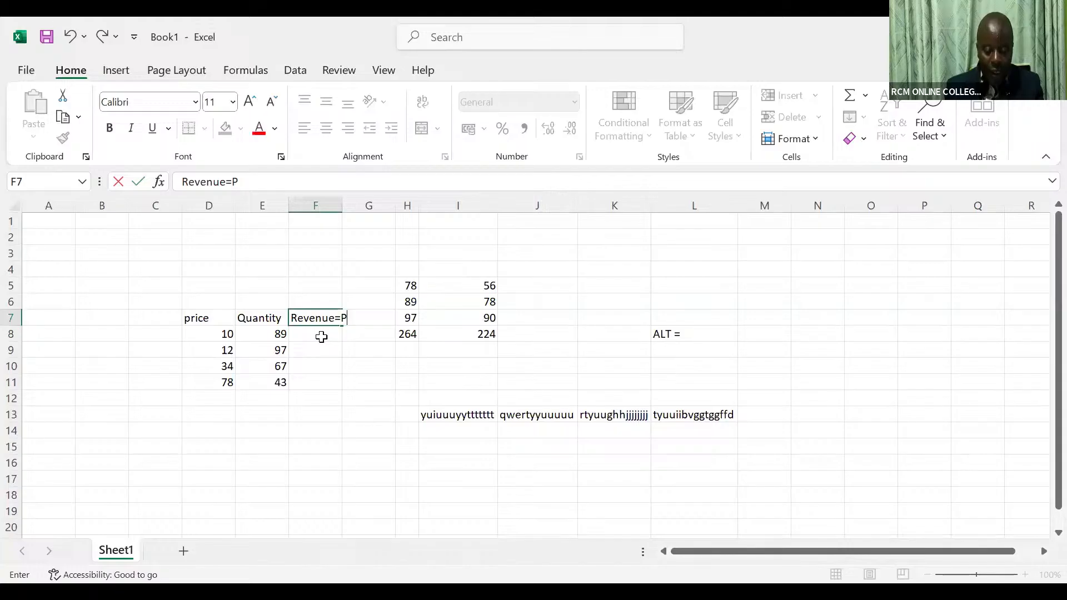
{"action": "type", "text": "*Q"}
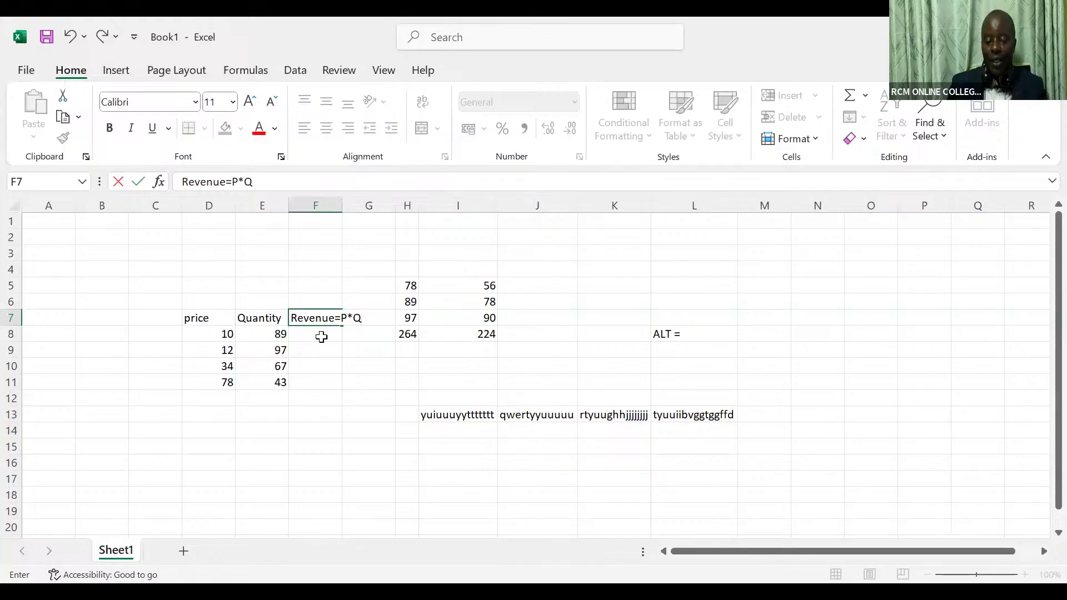
{"action": "key", "text": "Return"}
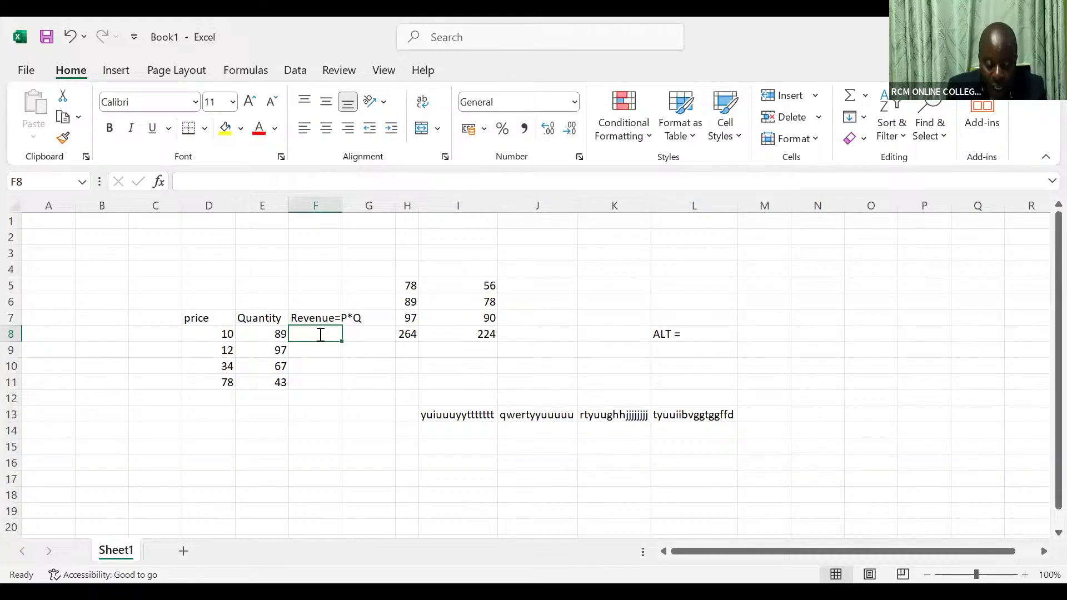
Try entering 10*89 without an equals sign in cell F8, and clear the cell
{"action": "type", "text": "10"}
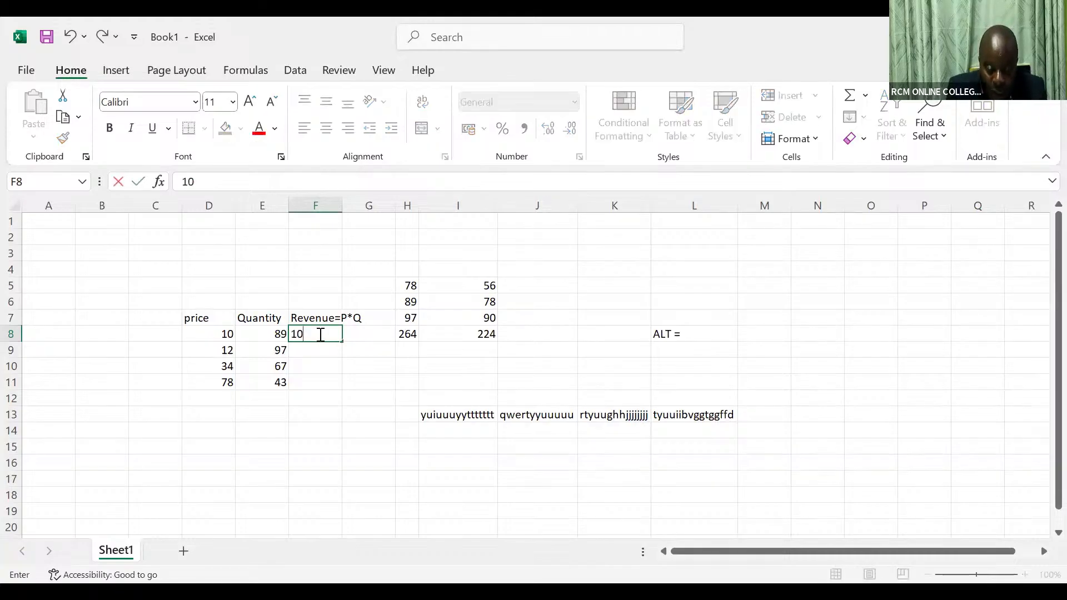
{"action": "type", "text": "*"}
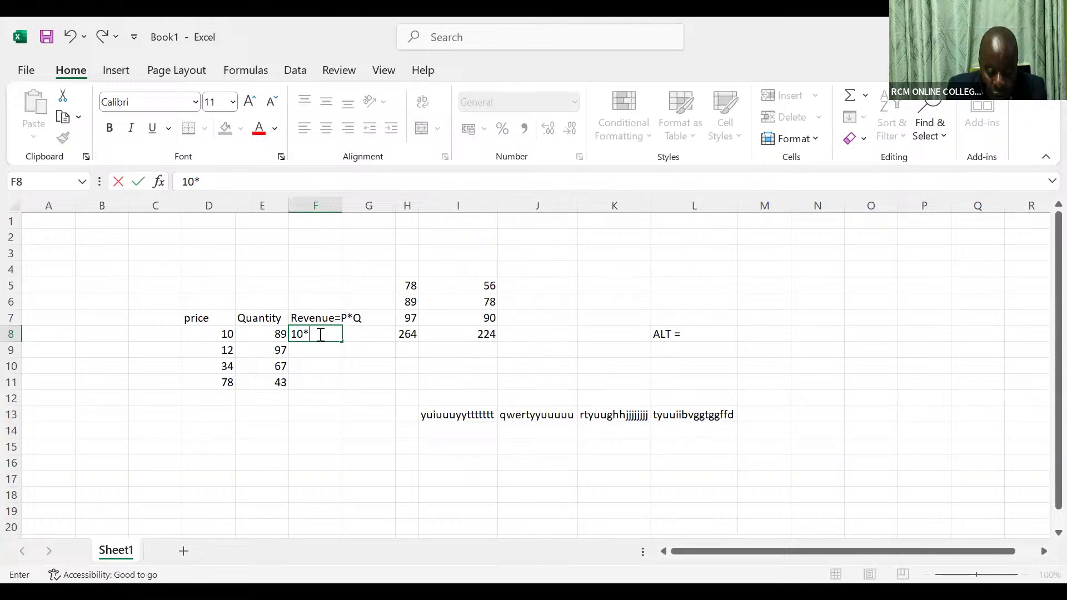
{"action": "type", "text": "89"}
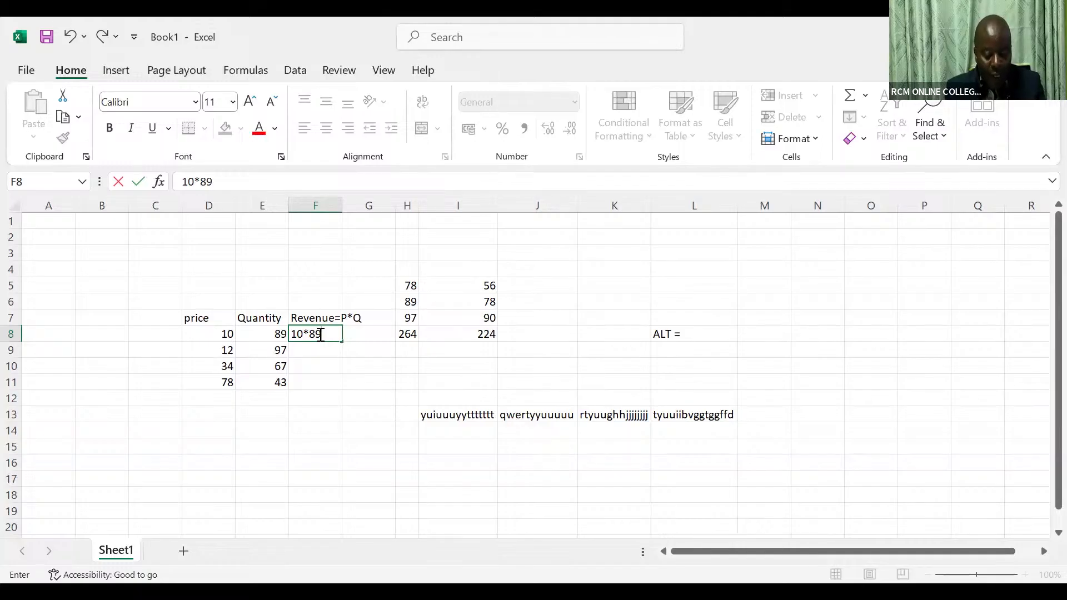
{"action": "key", "text": "Return"}
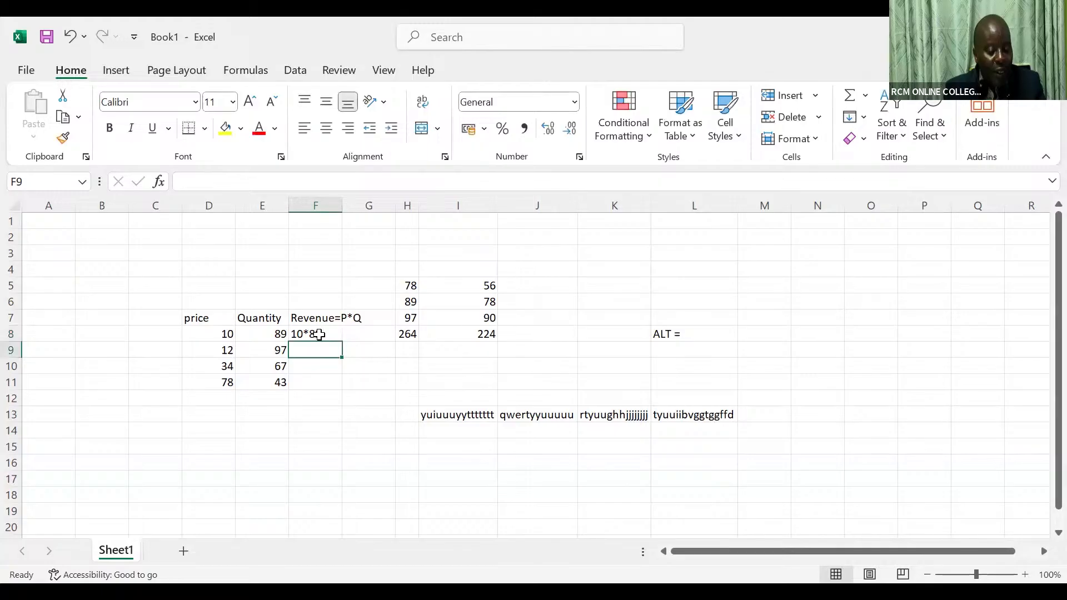
{"action": "left_click", "coordinate": [320, 334]}
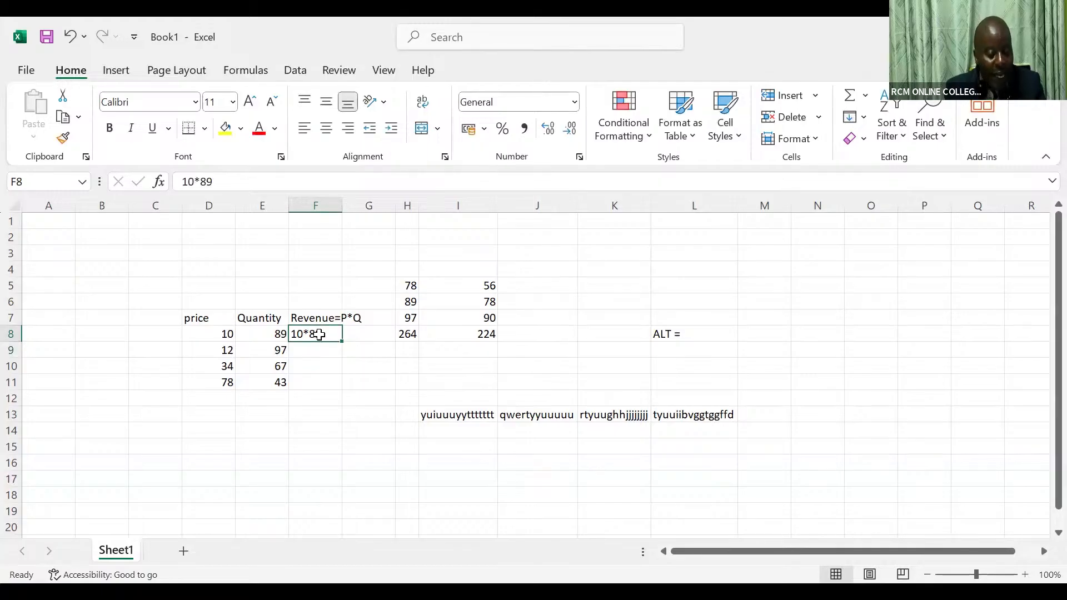
{"action": "key", "text": "Delete"}
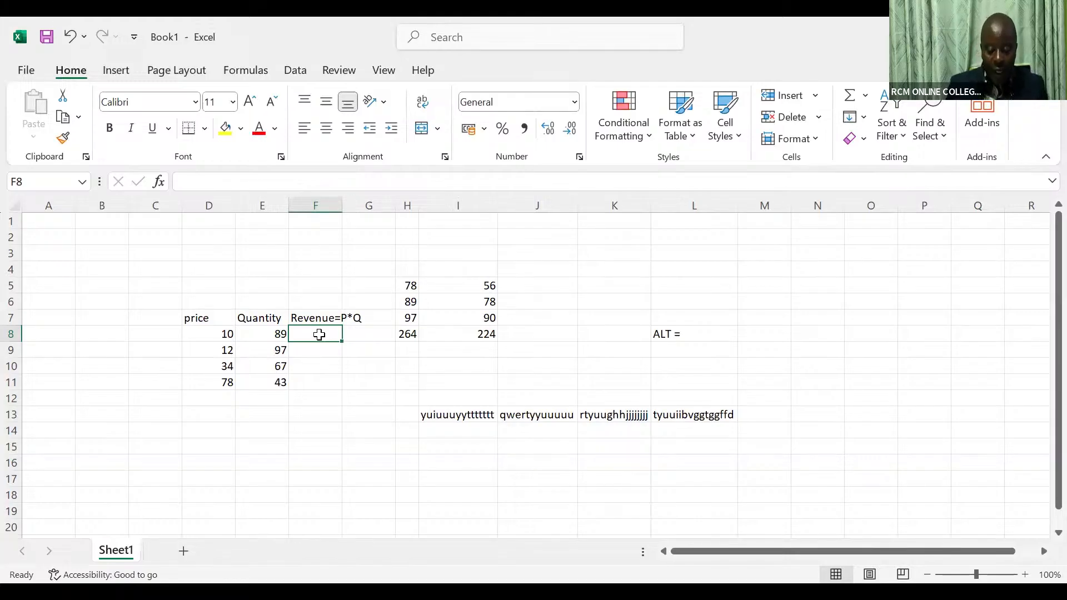
Calculate the first revenue in cell F8 with the formula =D8*E8
{"action": "type", "text": "="}
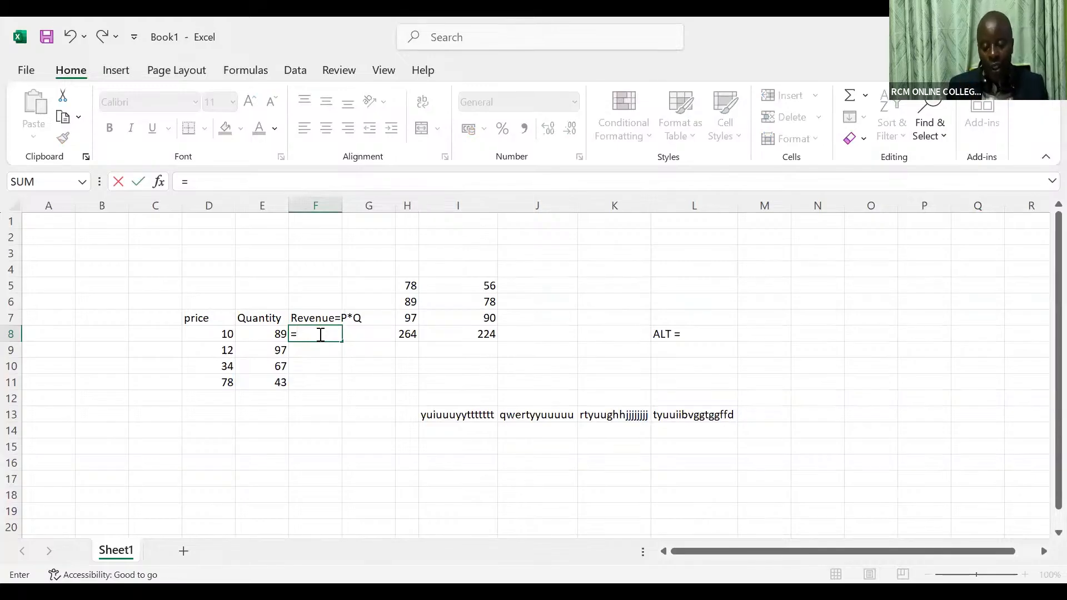
{"action": "left_click", "coordinate": [223, 335]}
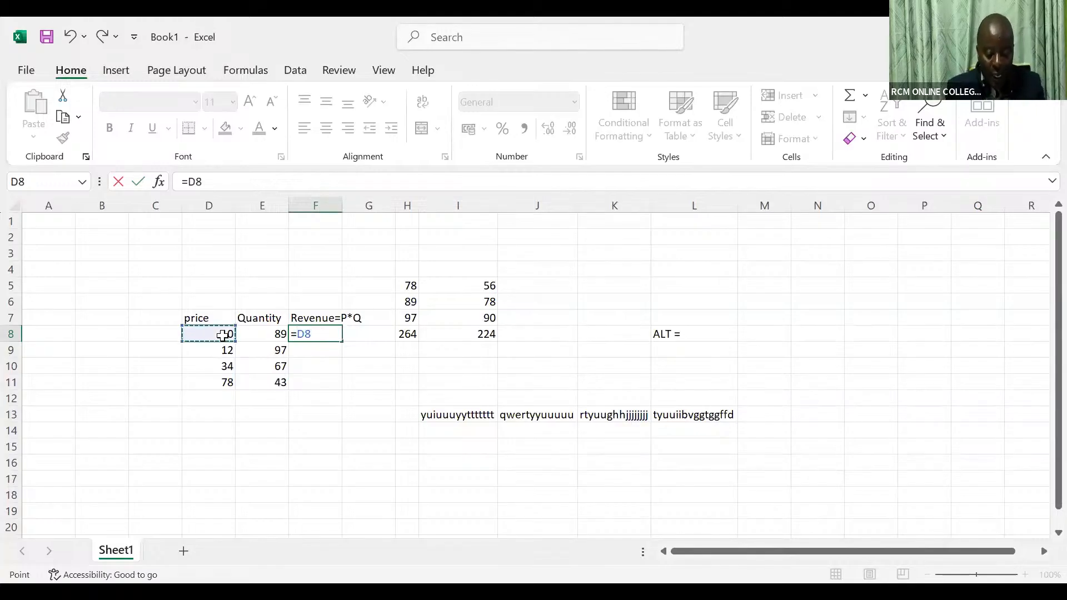
{"action": "type", "text": "*"}
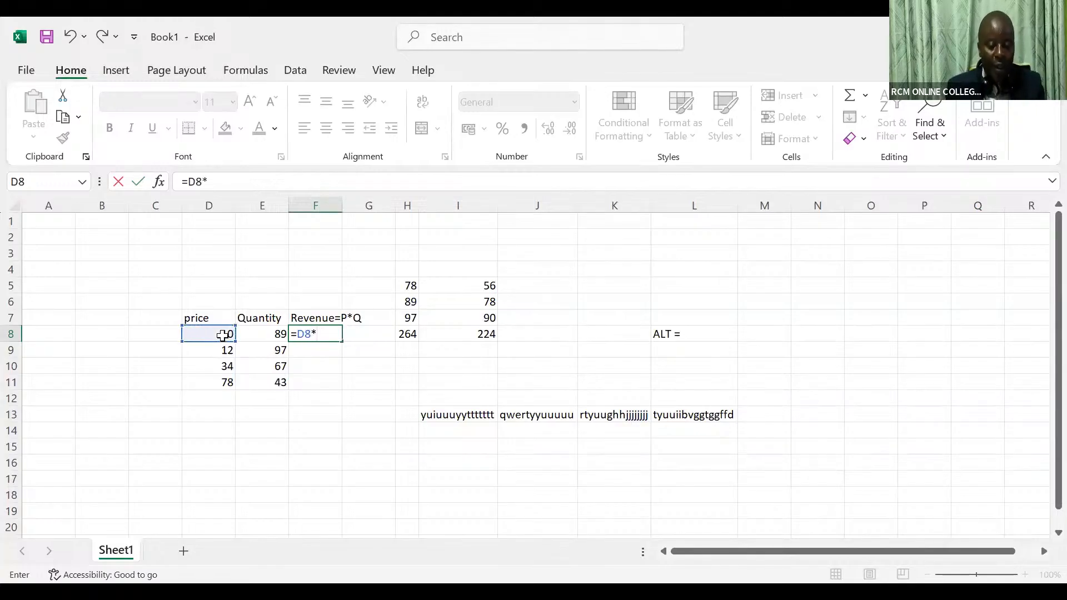
{"action": "left_click", "coordinate": [272, 333]}
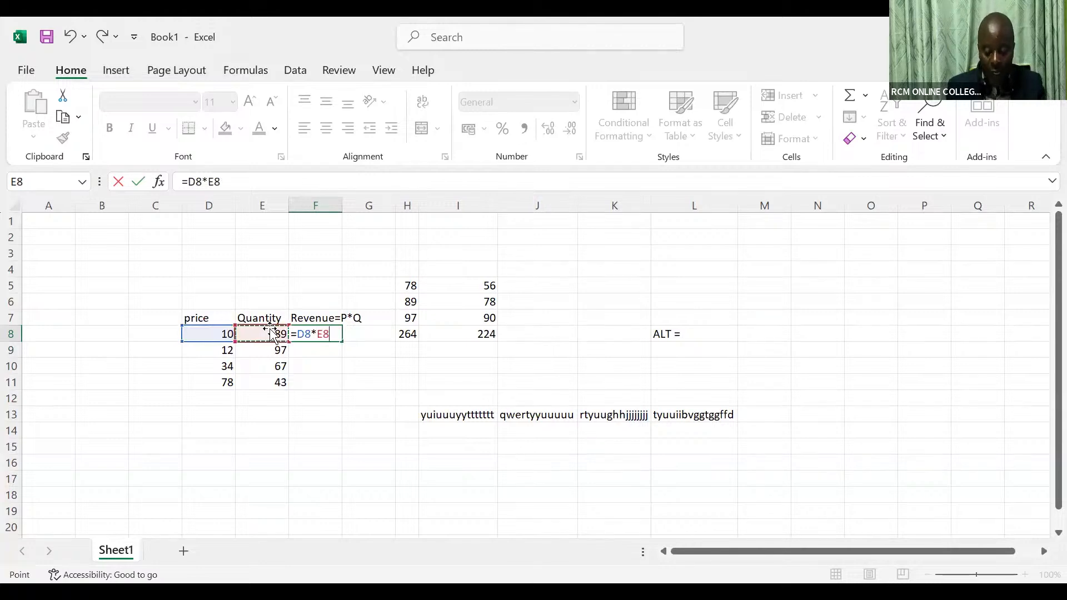
{"action": "key", "text": "Return"}
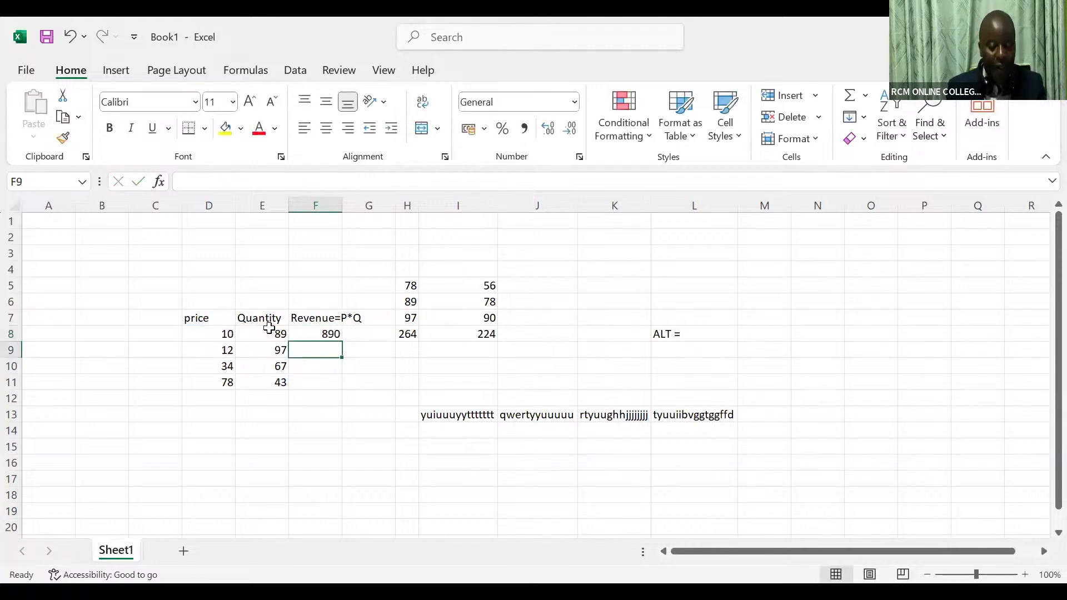
Fill the revenue formula from F8 down to F11 and select F9 to check its copied formula
{"action": "left_click", "coordinate": [323, 332]}
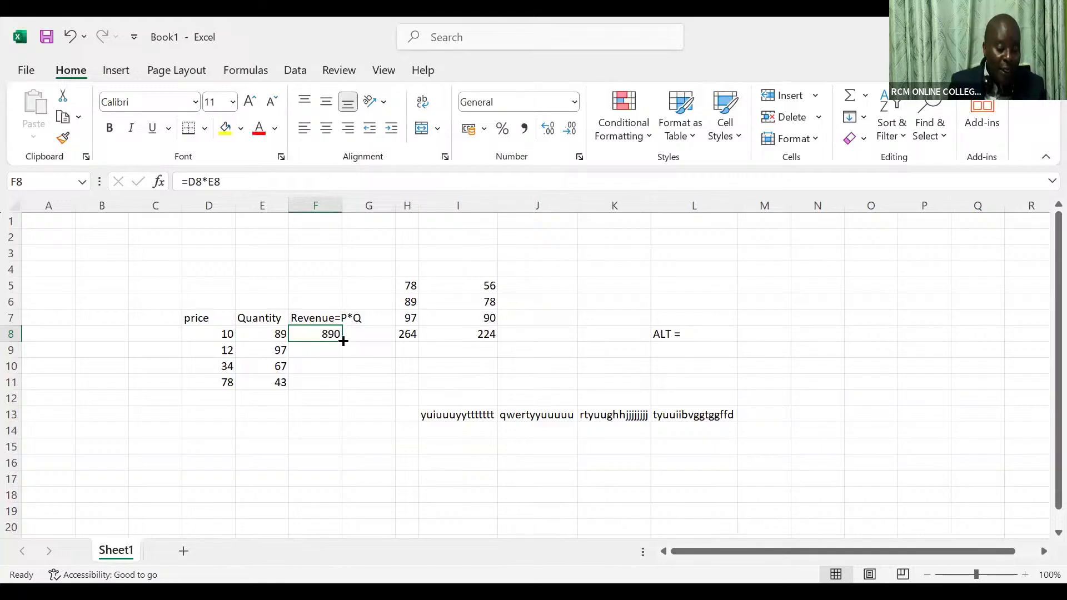
{"action": "left_click_drag", "start_coordinate": [343, 341], "coordinate": [341, 382]}
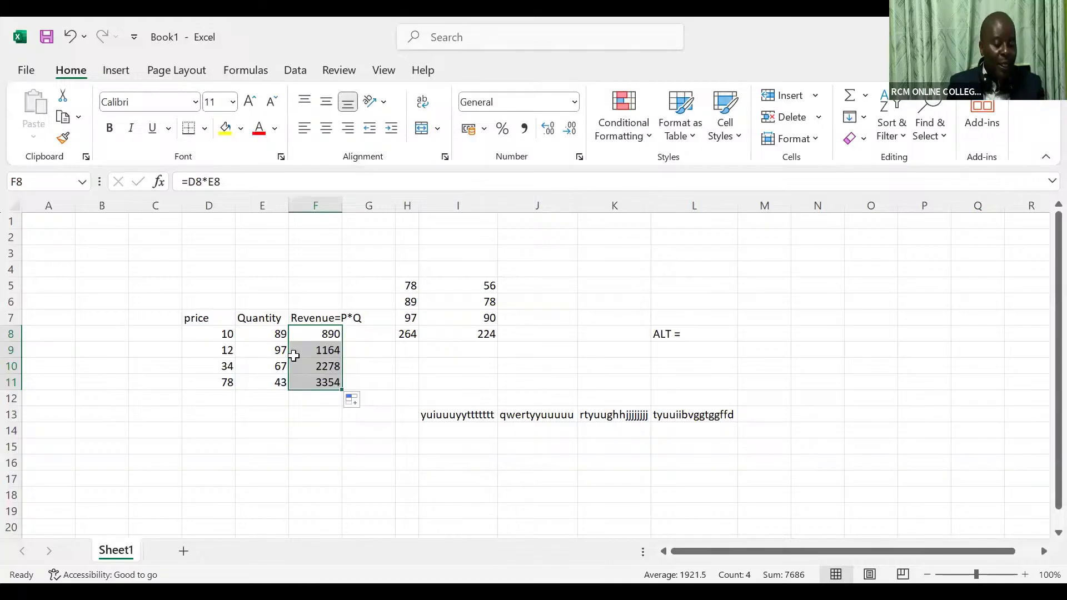
{"action": "left_click", "coordinate": [325, 353]}
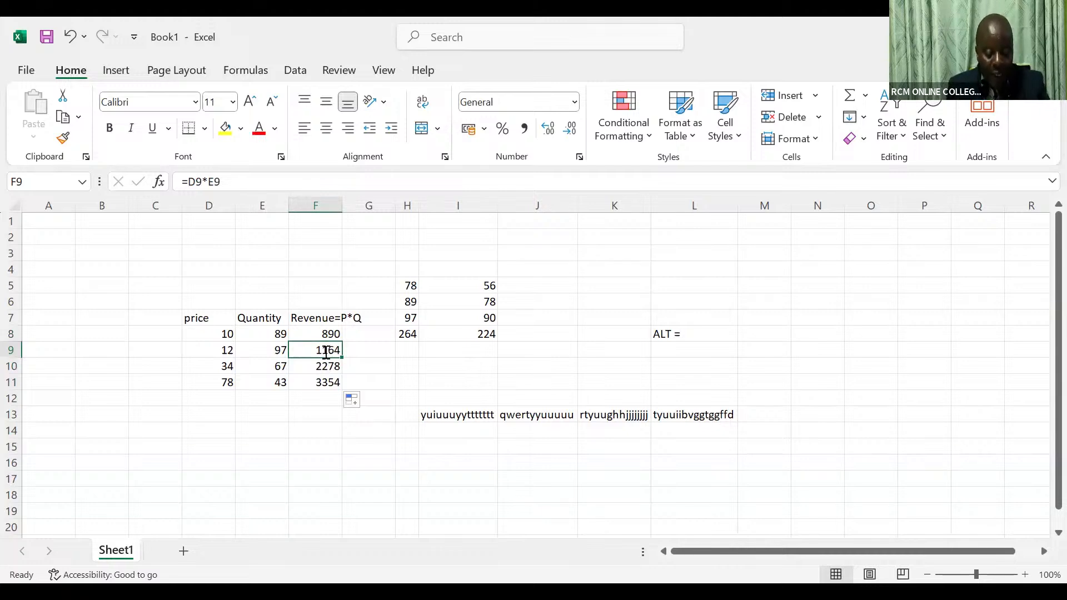
Inspect the formula copied into cell F9 and clear the range F9:F13
{"action": "double_click", "coordinate": [326, 353]}
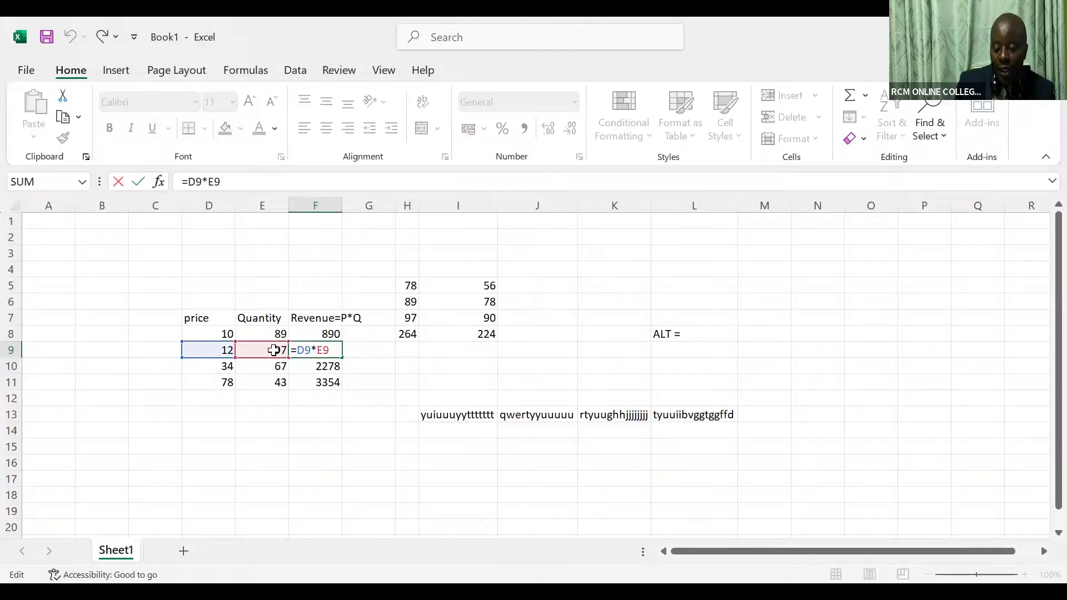
{"action": "left_click", "coordinate": [316, 413]}
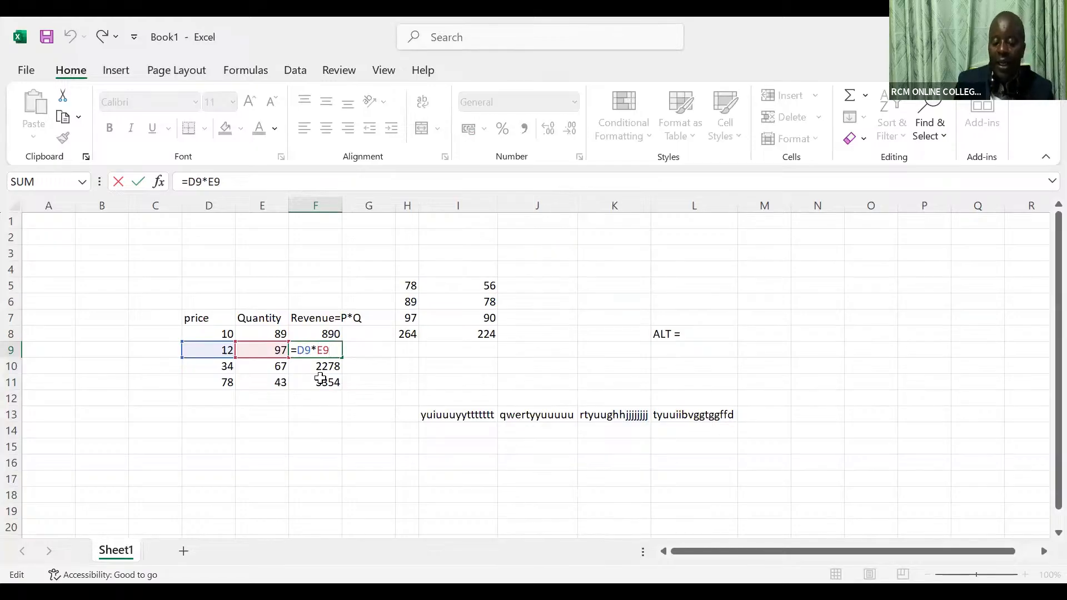
{"action": "left_click", "coordinate": [326, 351]}
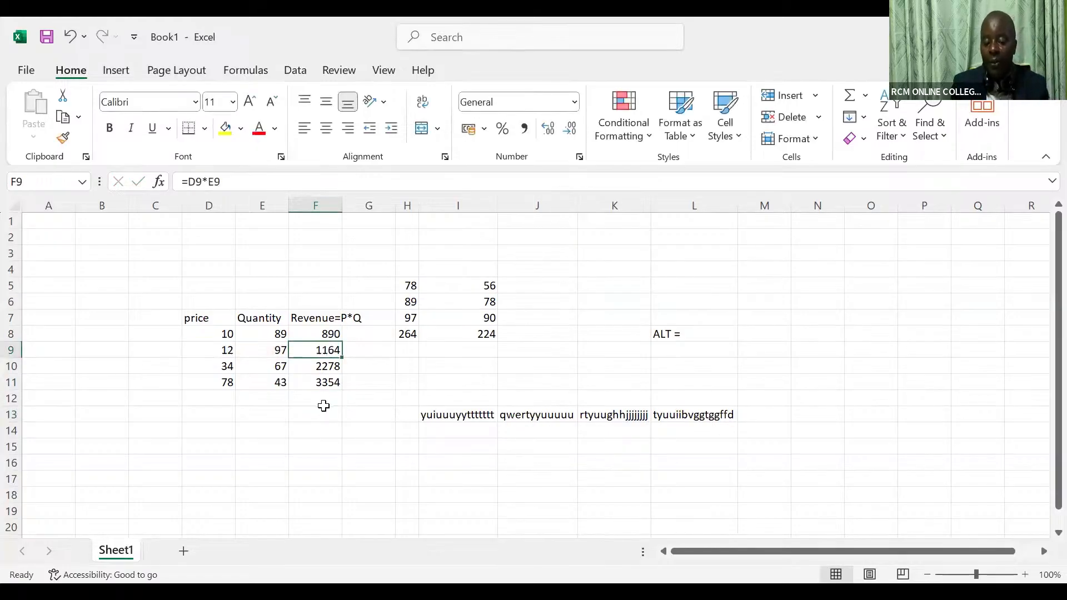
{"action": "left_click_drag", "start_coordinate": [324, 406], "coordinate": [323, 408]}
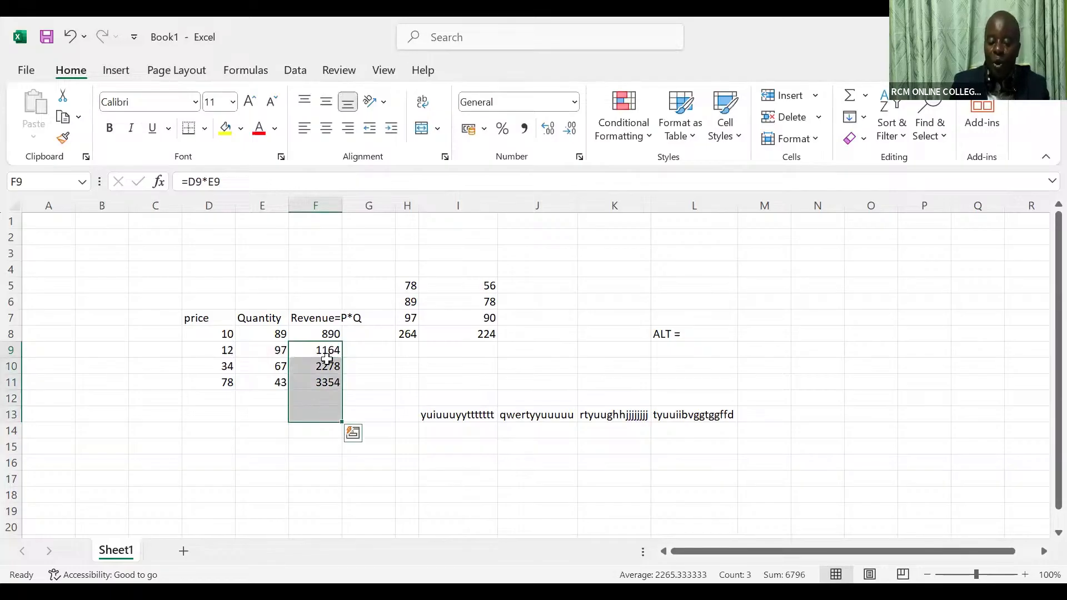
{"action": "key", "text": "Delete"}
Re-enter the revenue formula =D8*E8 in cell F8 and fill it down to F11
{"action": "left_click", "coordinate": [327, 333]}
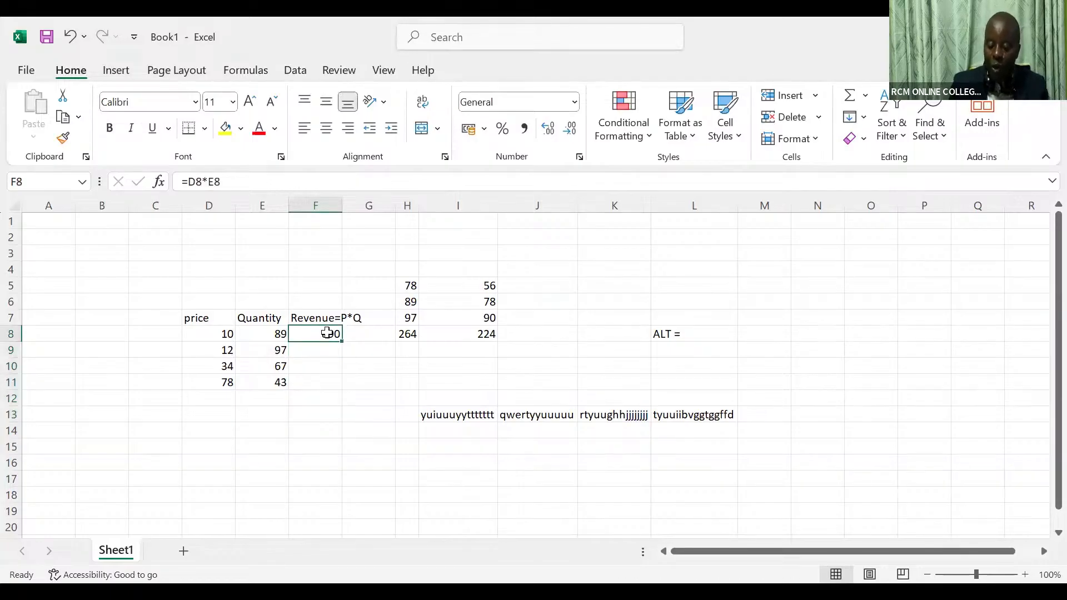
{"action": "type", "text": "="}
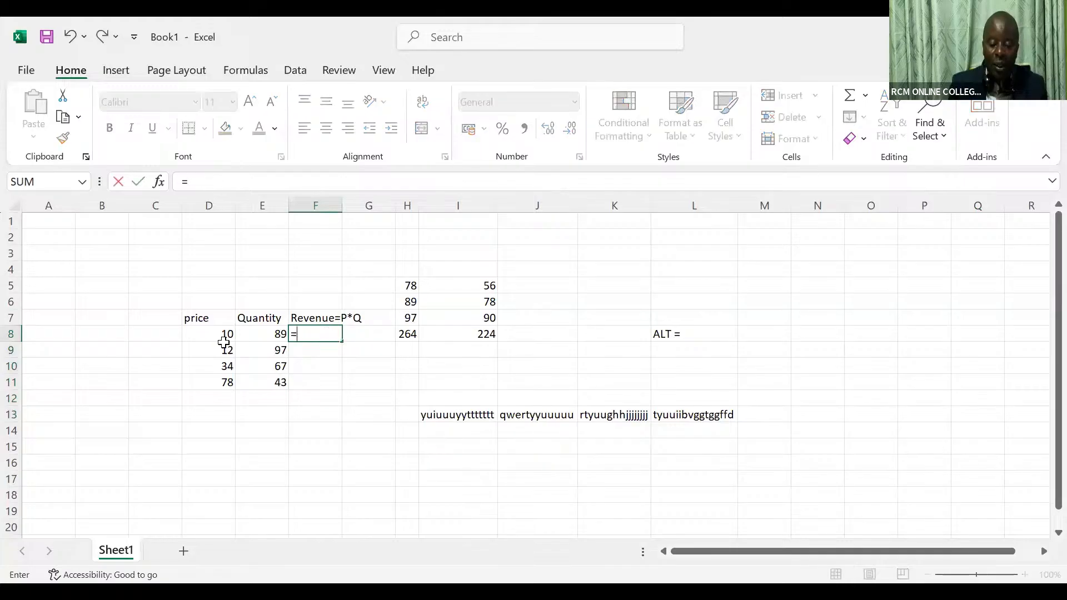
{"action": "left_click", "coordinate": [221, 335]}
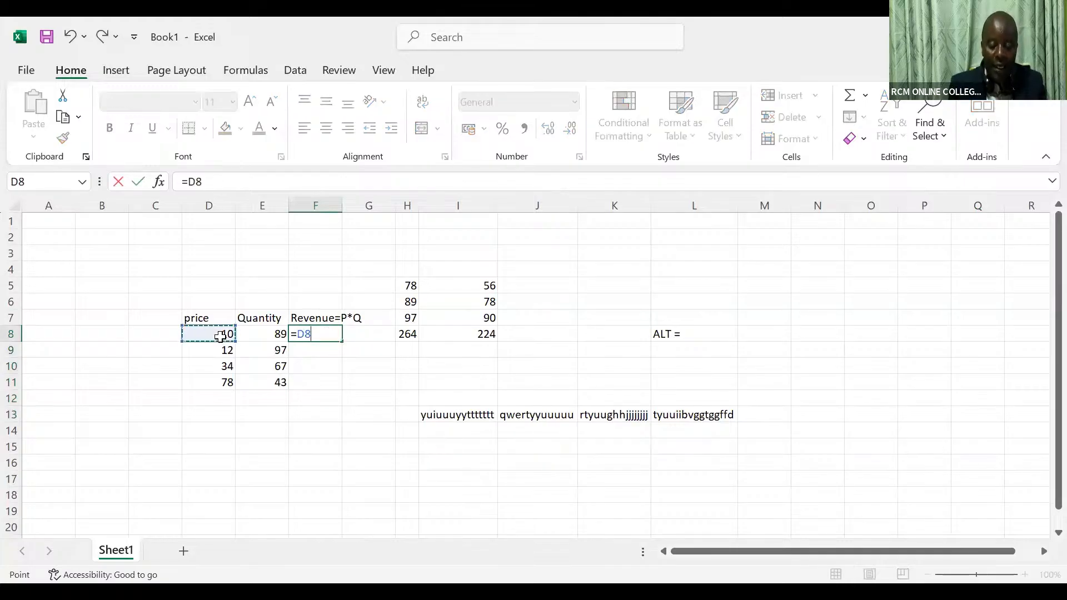
{"action": "type", "text": "*"}
{"action": "left_click", "coordinate": [272, 334]}
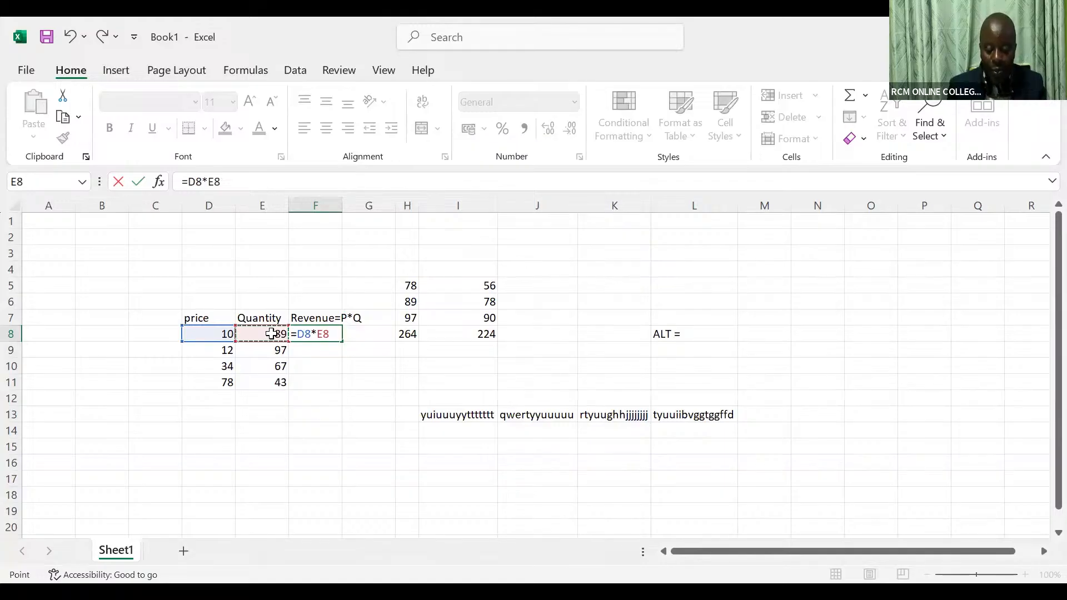
{"action": "key", "text": "ctrl+Return"}
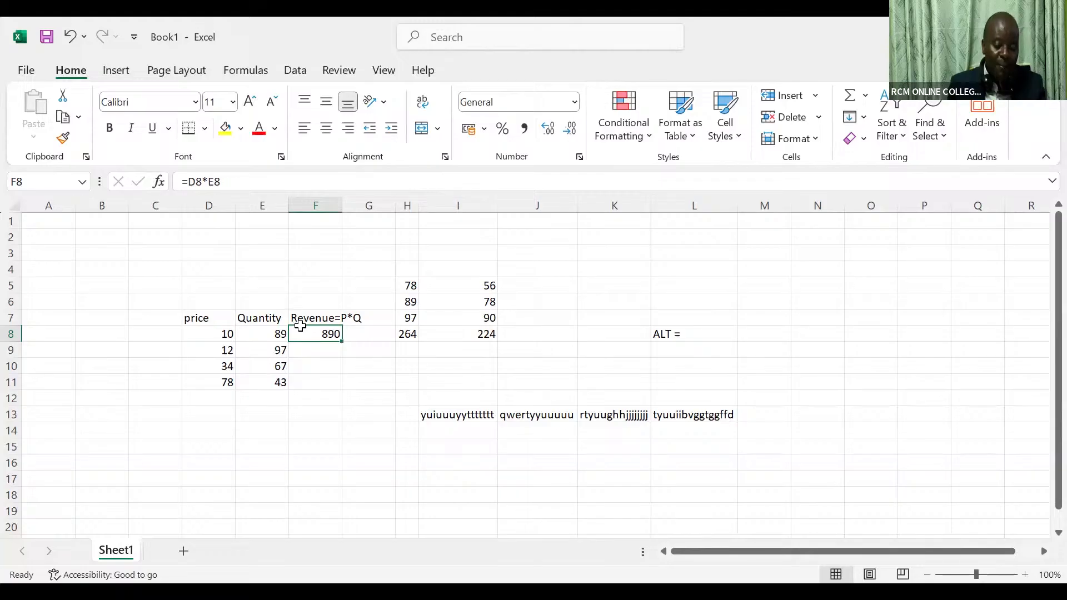
{"action": "double_click", "coordinate": [342, 341]}
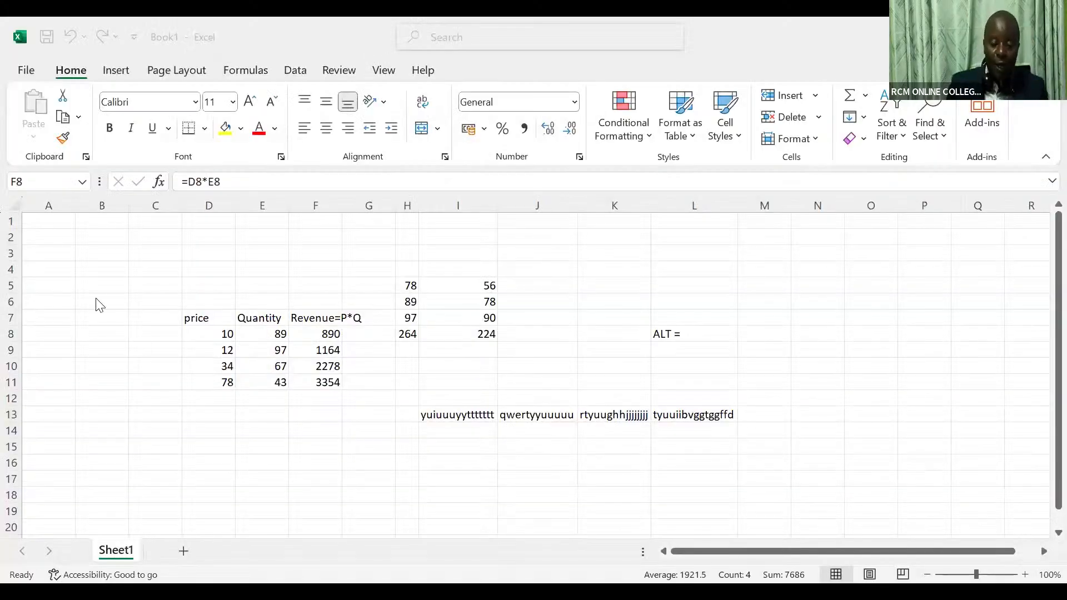
Clear the contents of the whole worksheet and enter the column label "price" in cell J5
{"action": "left_click", "coordinate": [18, 204]}
{"action": "key", "text": "Delete"}
{"action": "left_click", "coordinate": [514, 284]}
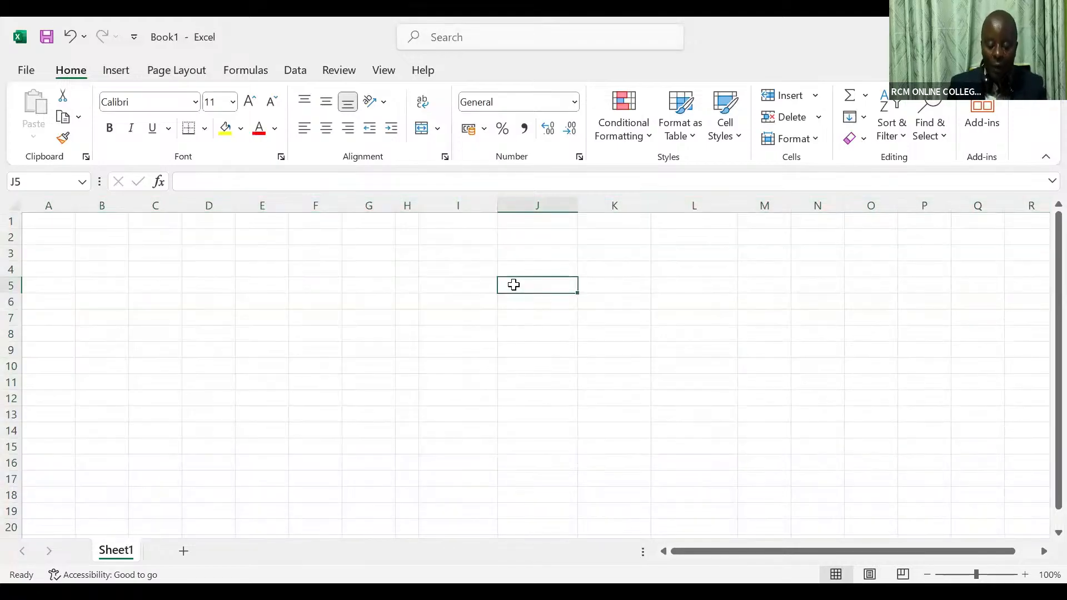
{"action": "type", "text": "pric"}
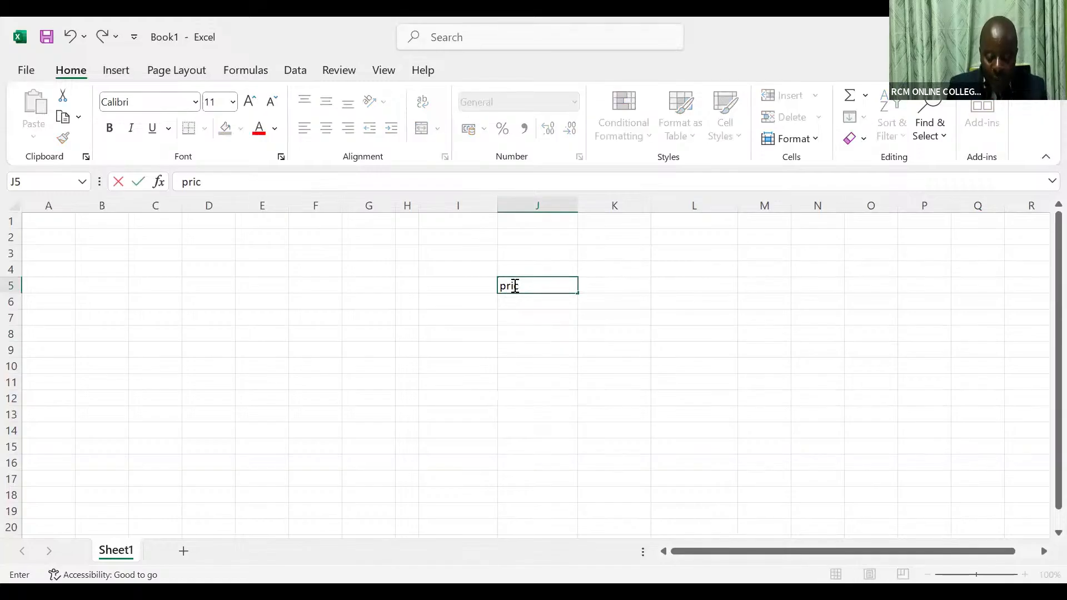
{"action": "type", "text": "e"}
{"action": "key", "text": "Return"}
Enter a price of 10 in each of the cells J6 to J9
{"action": "type", "text": "10"}
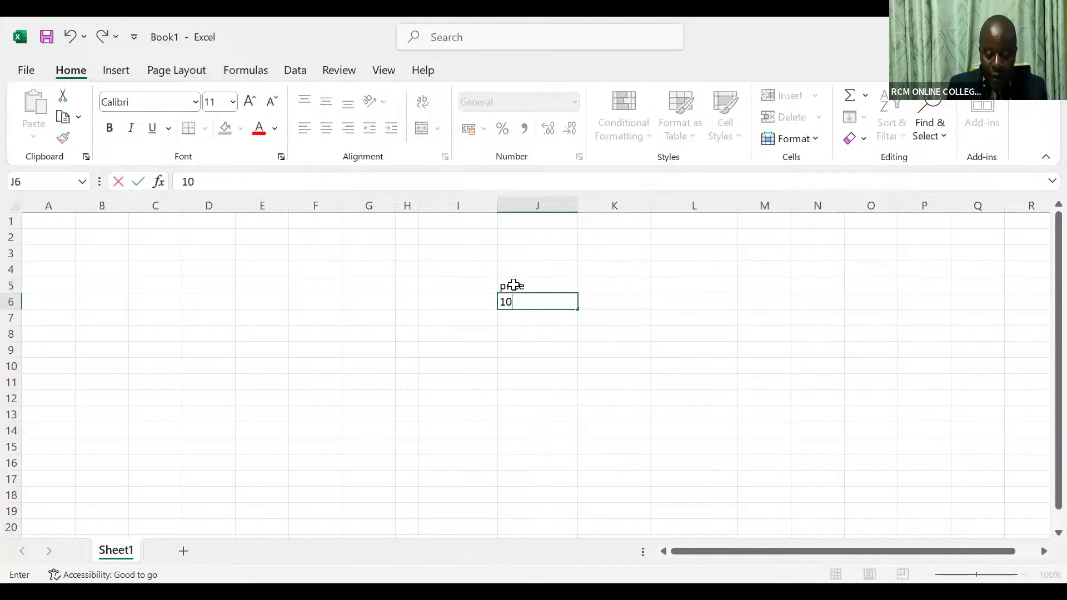
{"action": "key", "text": "Return"}
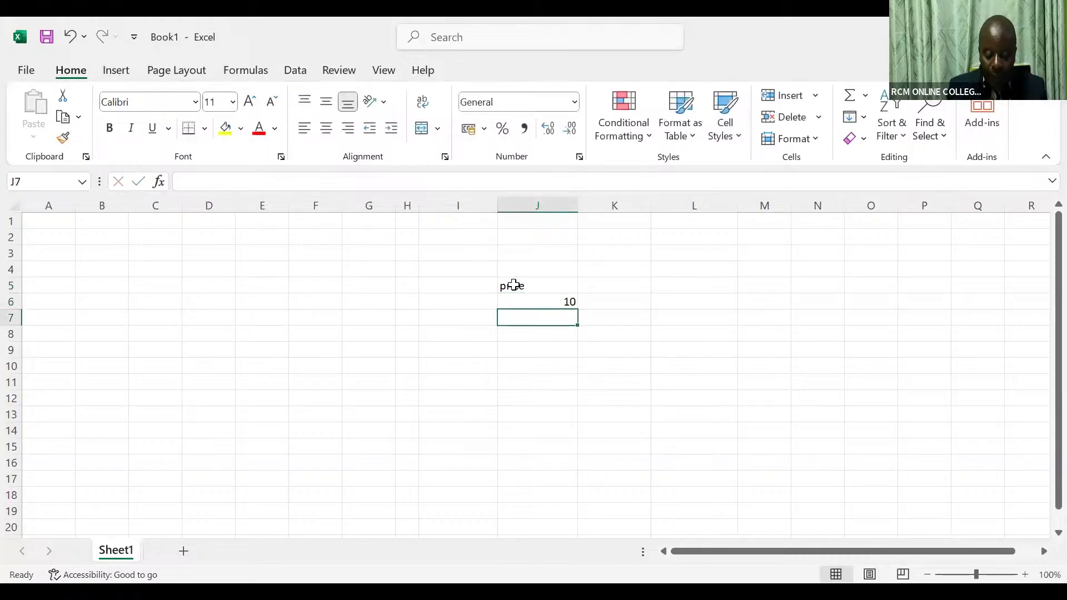
{"action": "type", "text": "10"}
{"action": "key", "text": "Return"}
{"action": "type", "text": "10"}
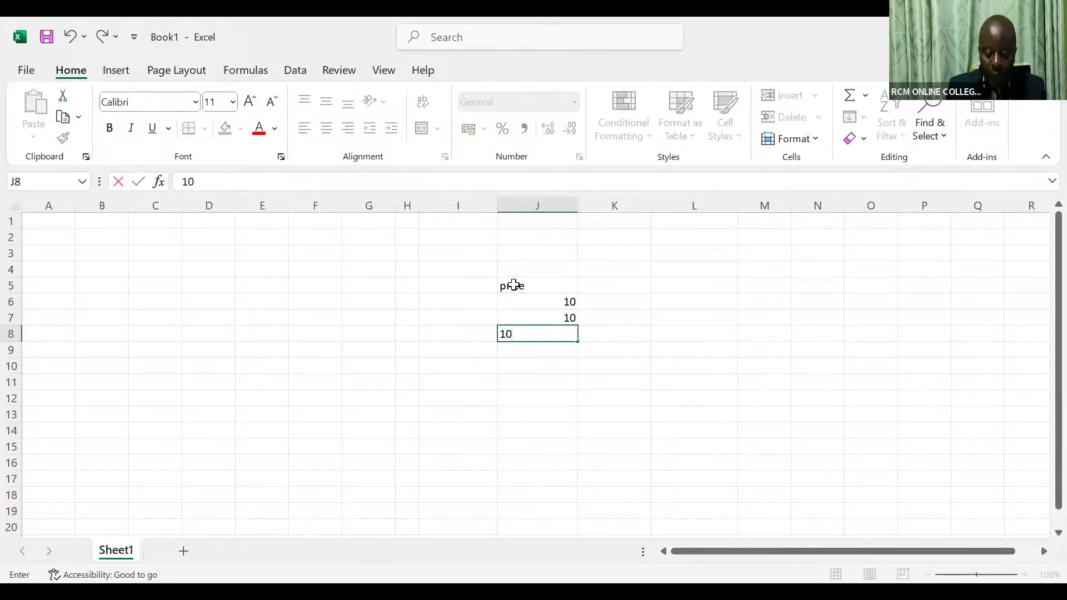
{"action": "key", "text": "Return"}
{"action": "type", "text": "10"}
Enter the column label "Quantity" in cell K5, beside the price label
{"action": "left_click", "coordinate": [626, 286]}
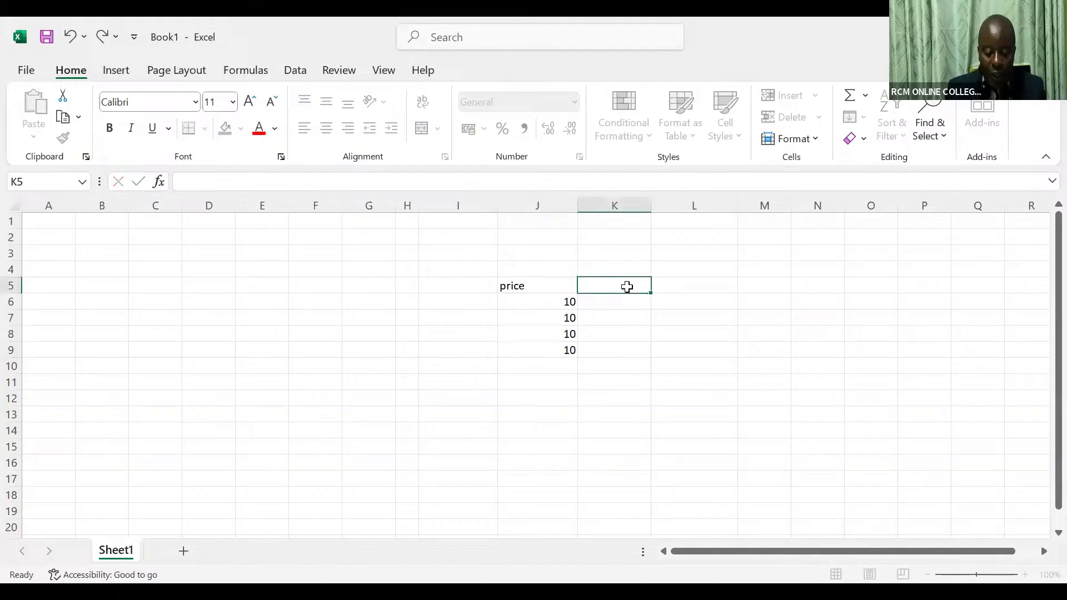
{"action": "type", "text": "Qu"}
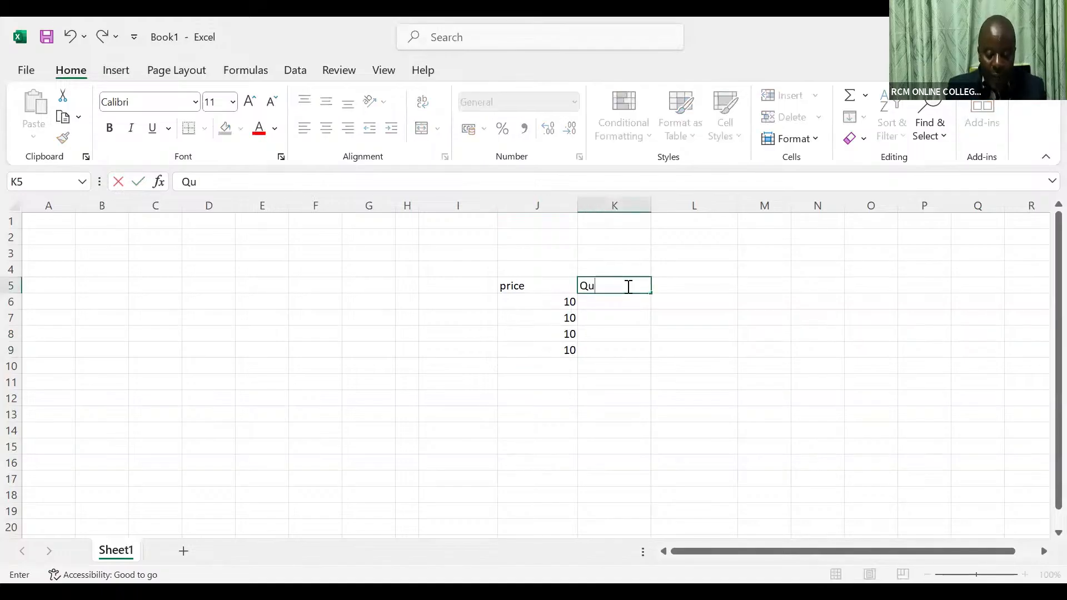
{"action": "type", "text": "anytity"}
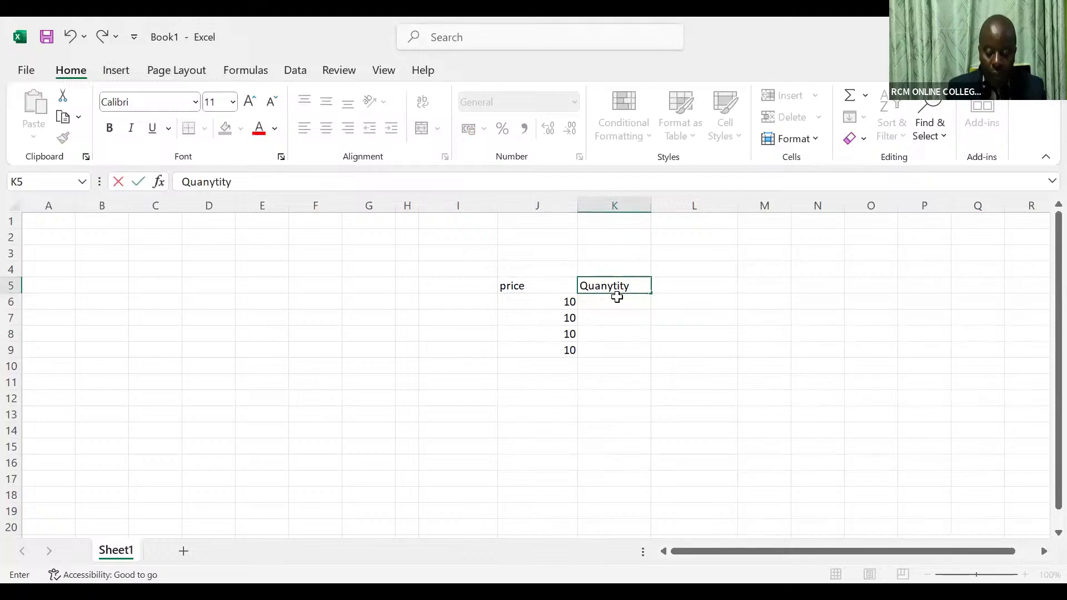
{"action": "key", "text": "BackSpace"}
{"action": "key", "text": "BackSpace"}
{"action": "key", "text": "BackSpace"}
{"action": "key", "text": "BackSpace"}
{"action": "key", "text": "BackSpace"}
{"action": "type", "text": "tity"}
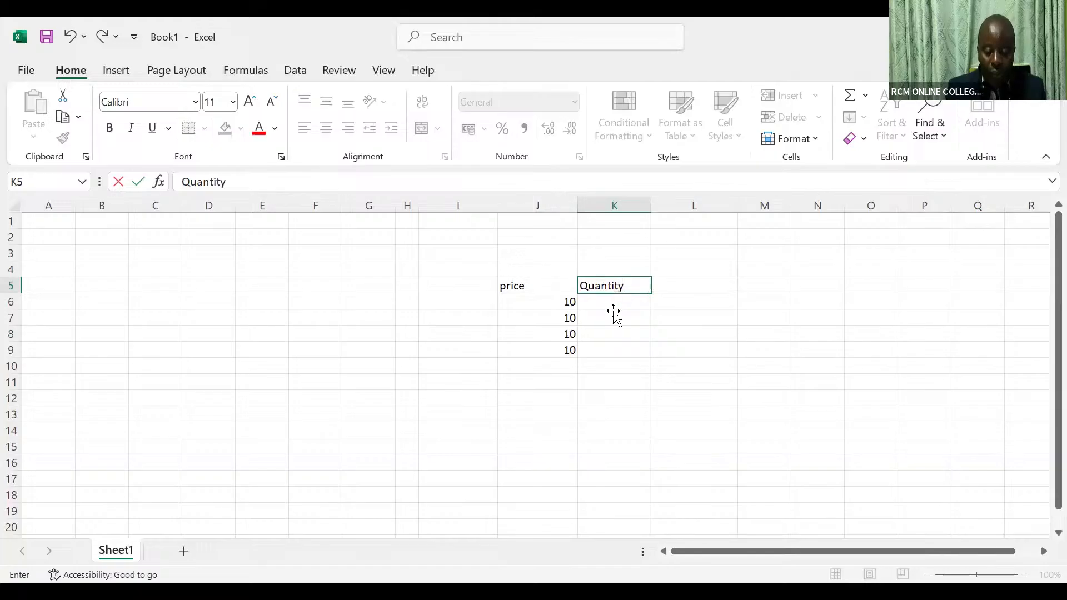
{"action": "key", "text": "Return"}
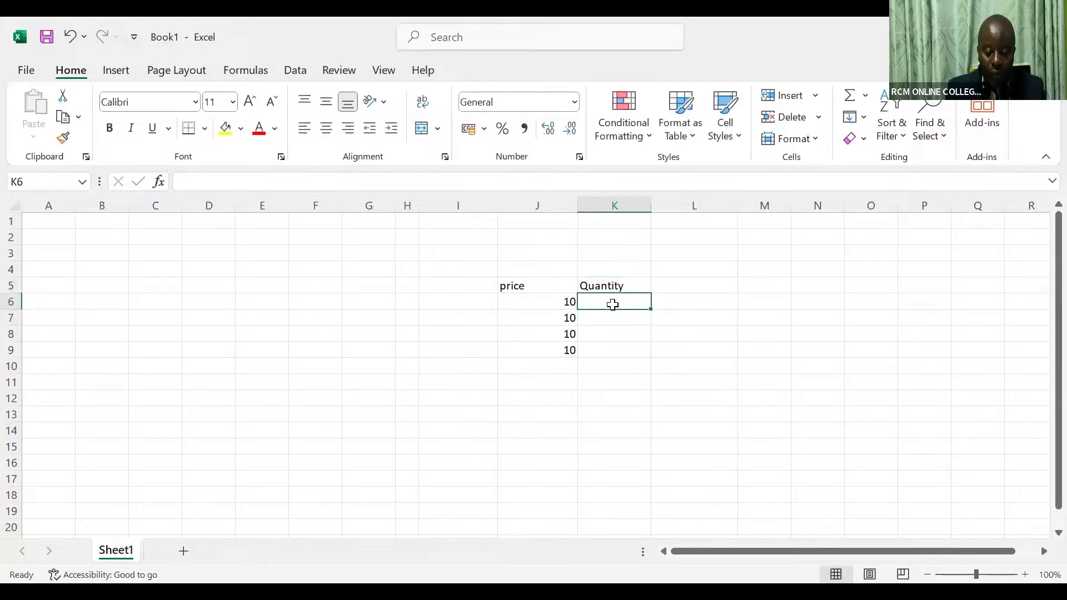
Enter the quantities 45, 67, 87 and 98 in cells K6 to K9
{"action": "type", "text": "45"}
{"action": "key", "text": "Return"}
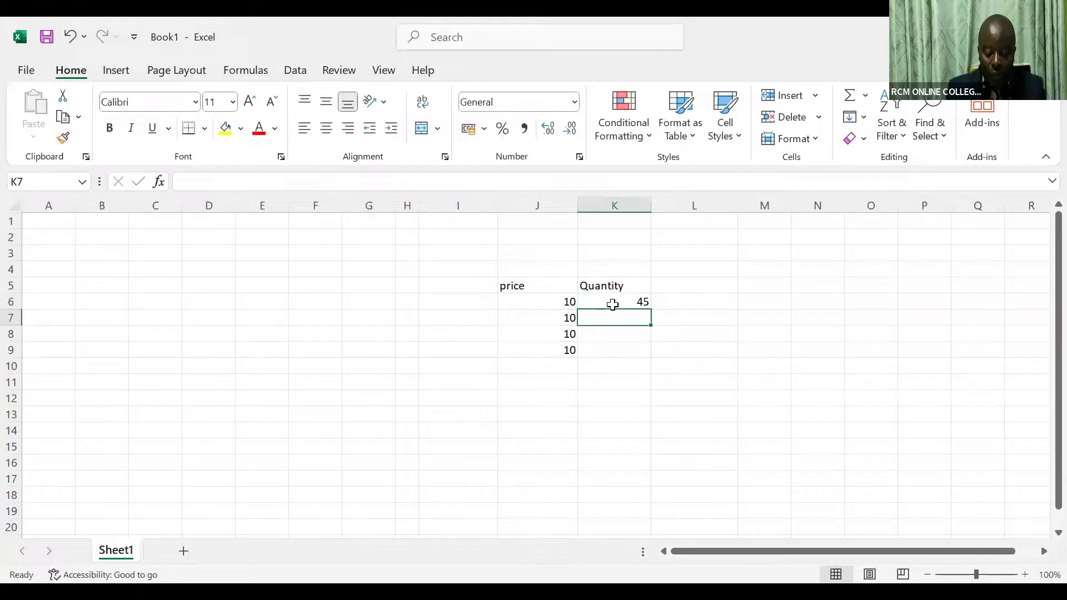
{"action": "type", "text": "67"}
{"action": "key", "text": "Return"}
{"action": "type", "text": "87"}
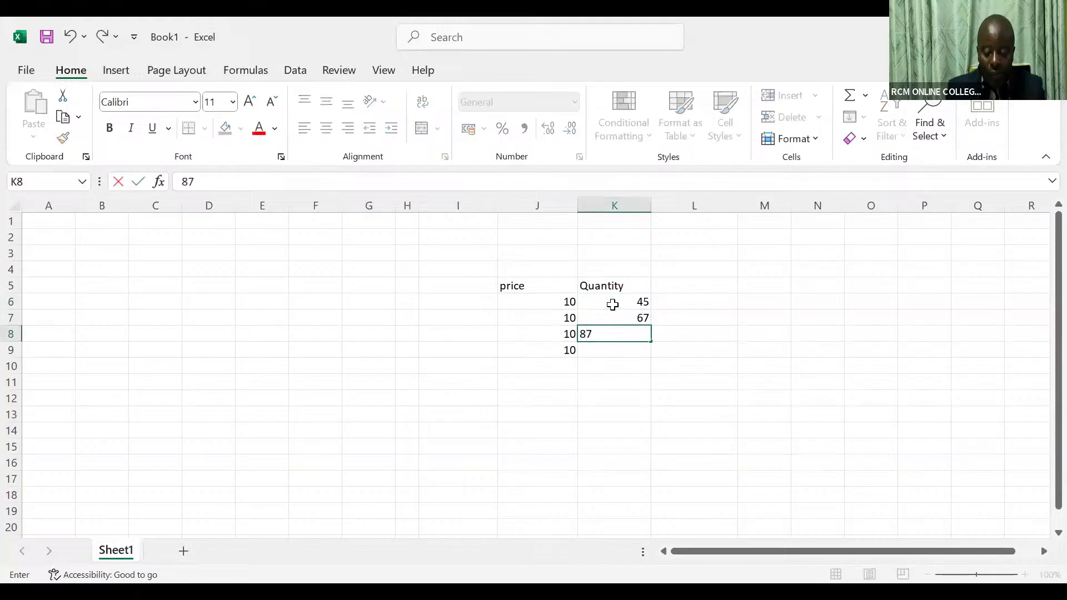
{"action": "key", "text": "Return"}
{"action": "type", "text": "98"}
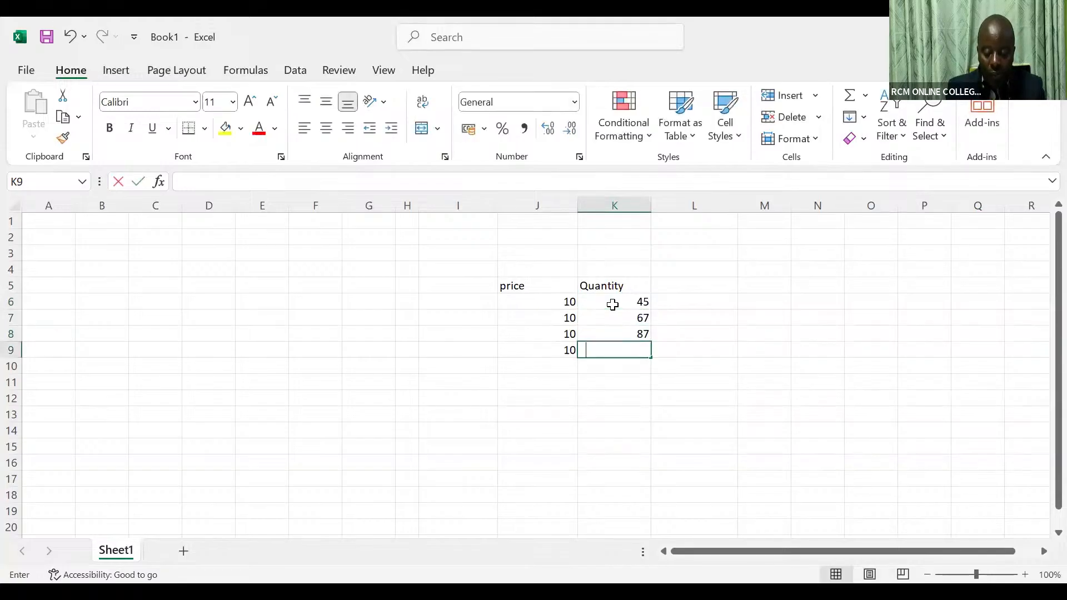
{"action": "key", "text": "Return"}
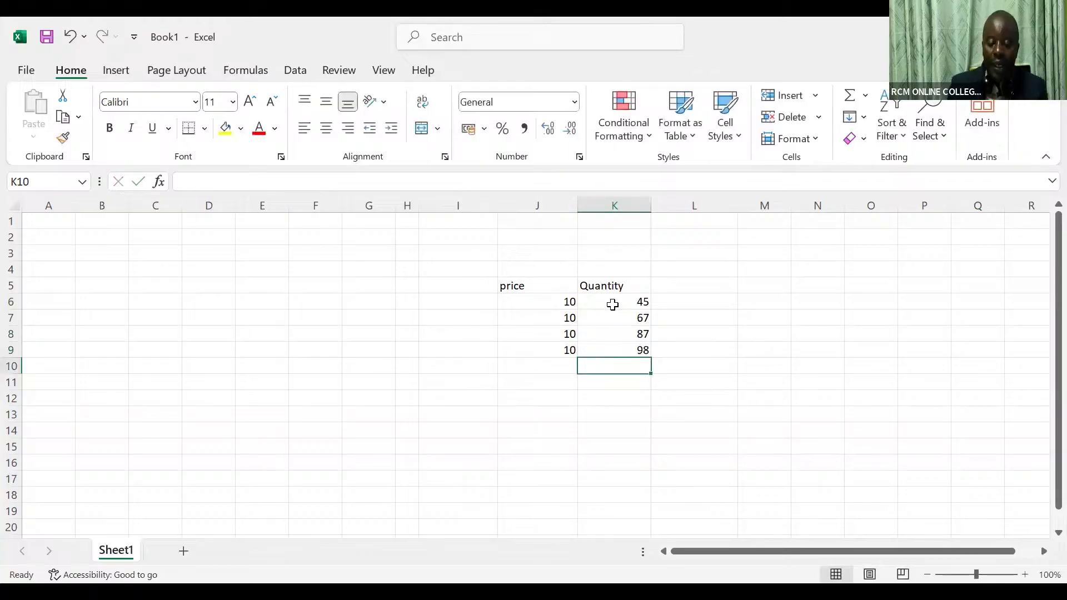
Enter the column label "Revenue" in cell L5
{"action": "left_click", "coordinate": [685, 287]}
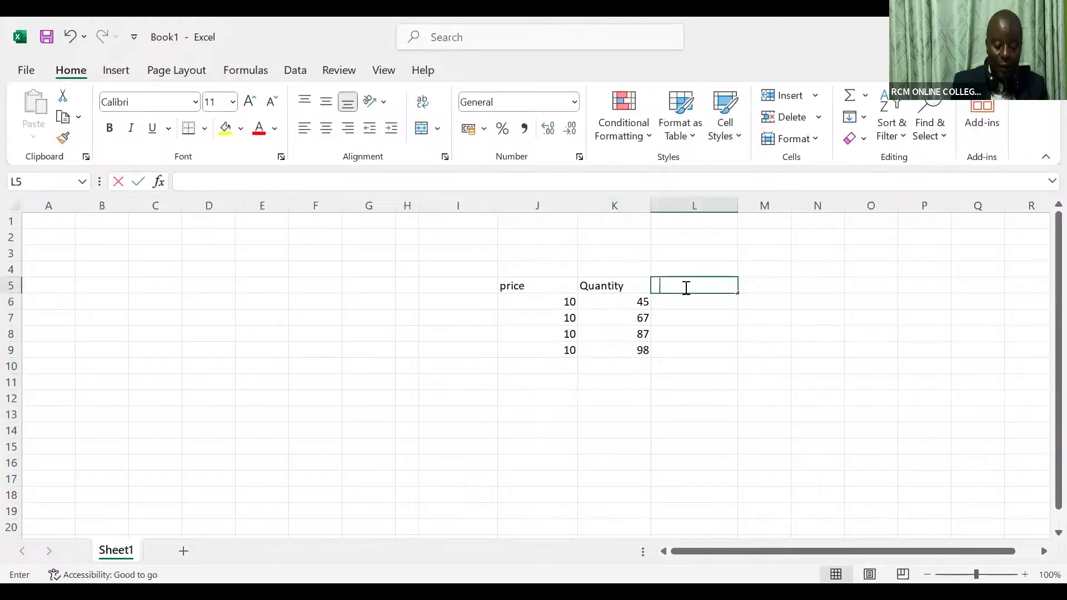
{"action": "type", "text": "Revenue"}
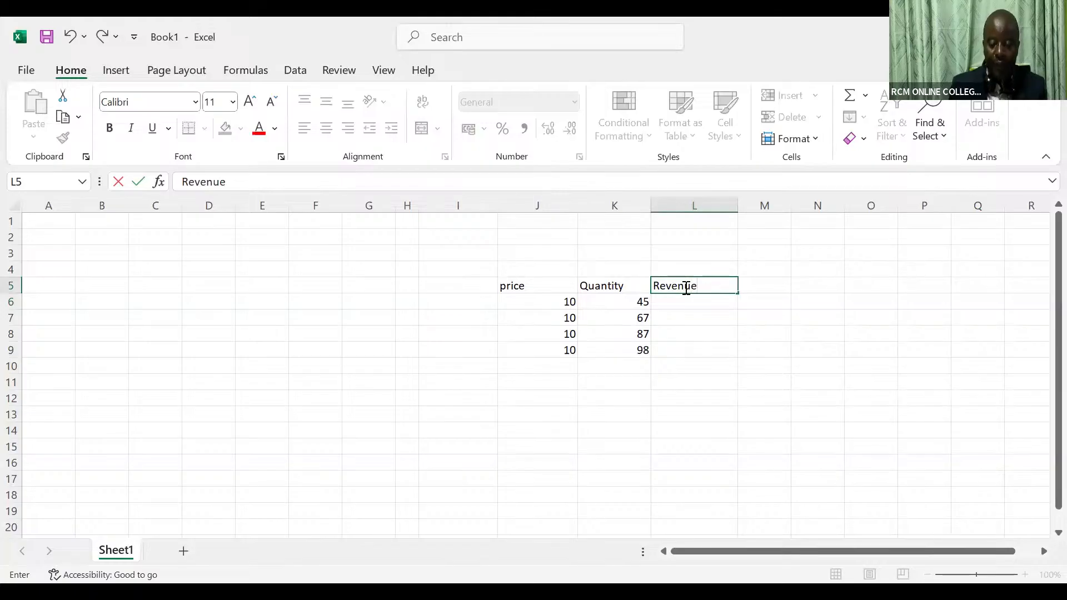
{"action": "key", "text": "Return"}
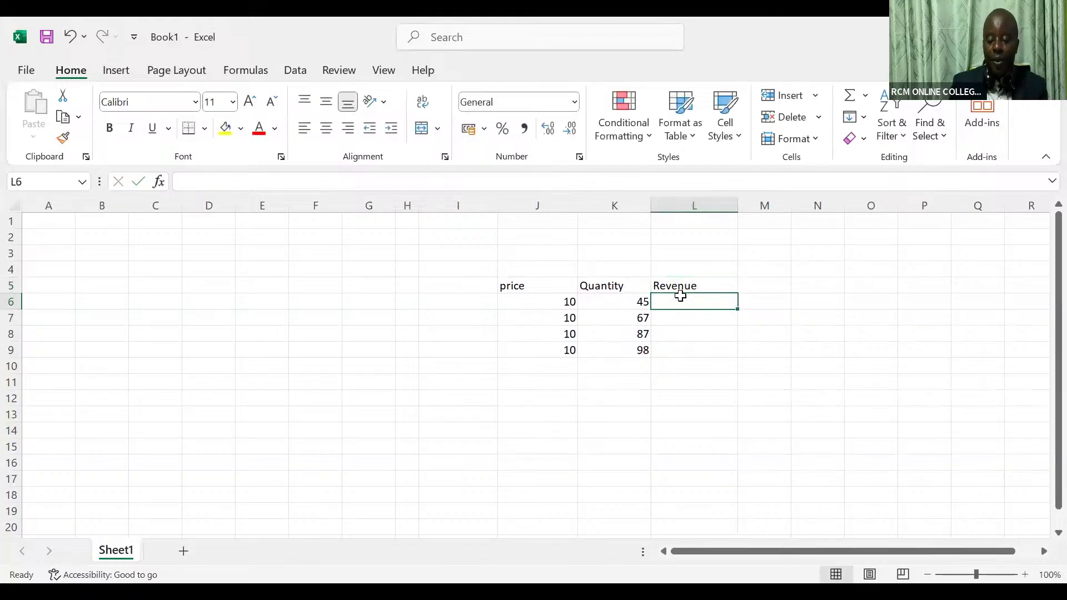
Calculate the first revenue in cell L6 with the formula =J6*K6 and fill it down to L9
{"action": "type", "text": "="}
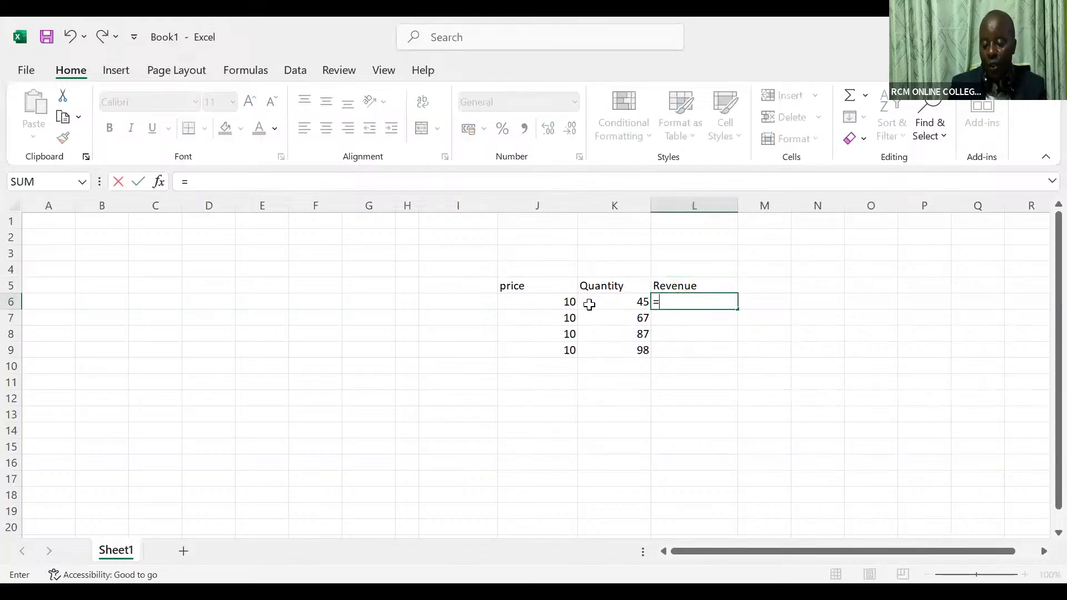
{"action": "left_click", "coordinate": [568, 301]}
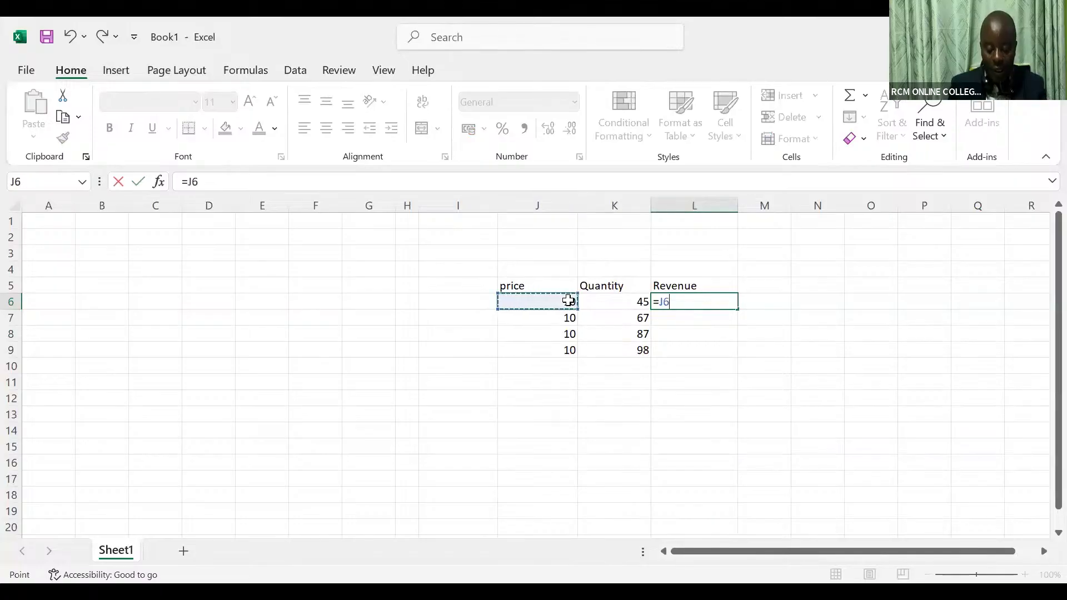
{"action": "type", "text": "*"}
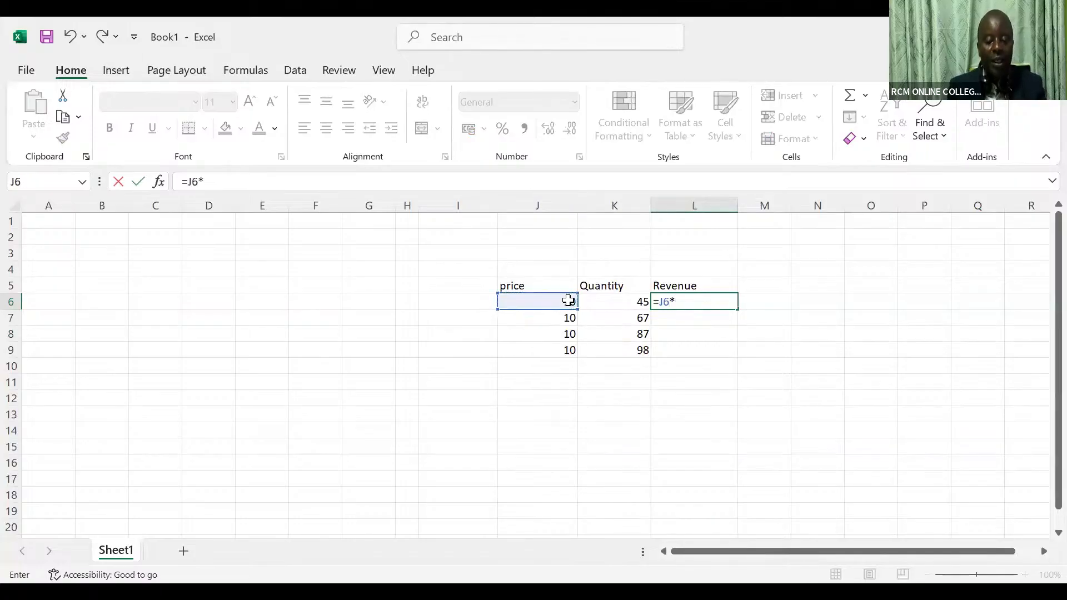
{"action": "left_click", "coordinate": [609, 305]}
{"action": "key", "text": "ctrl+Return"}
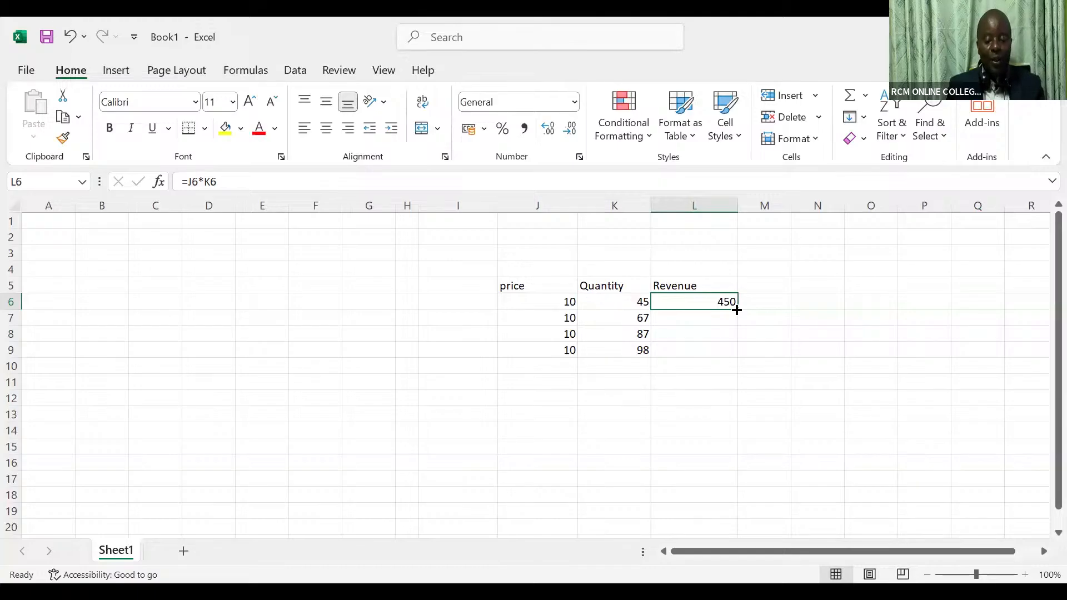
{"action": "double_click", "coordinate": [737, 310]}
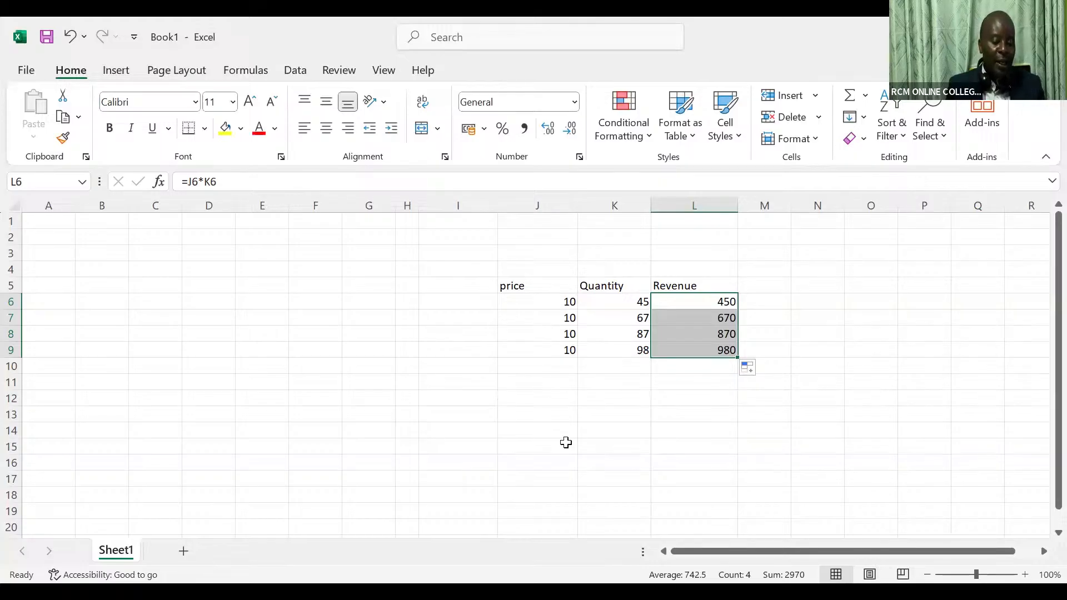
Enter the label "Price" in cell K4 and the single price 10 in cell L4
{"action": "left_click", "coordinate": [609, 271]}
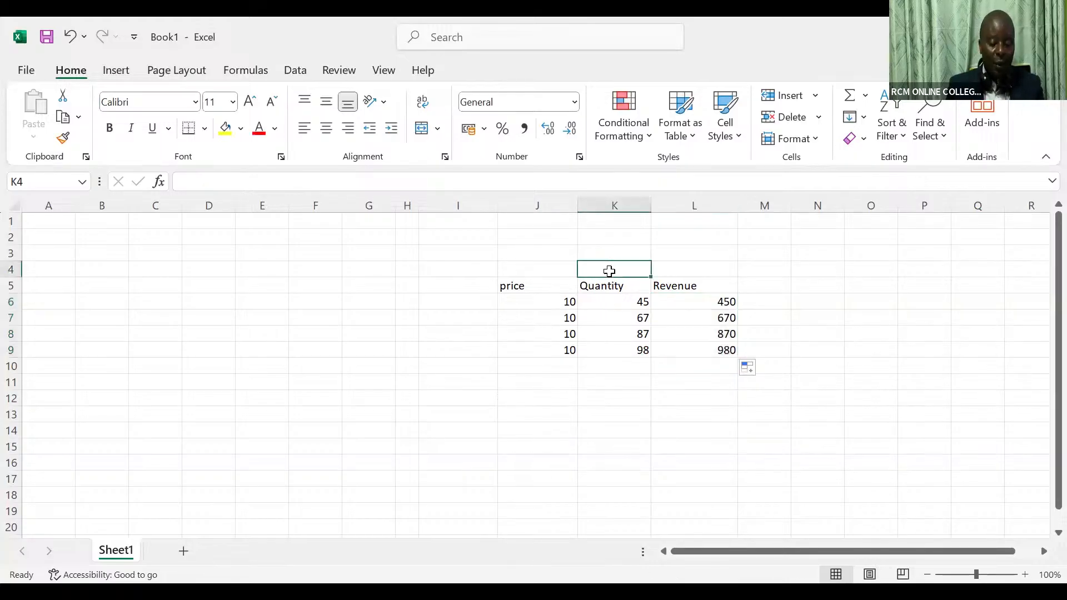
{"action": "type", "text": "P"}
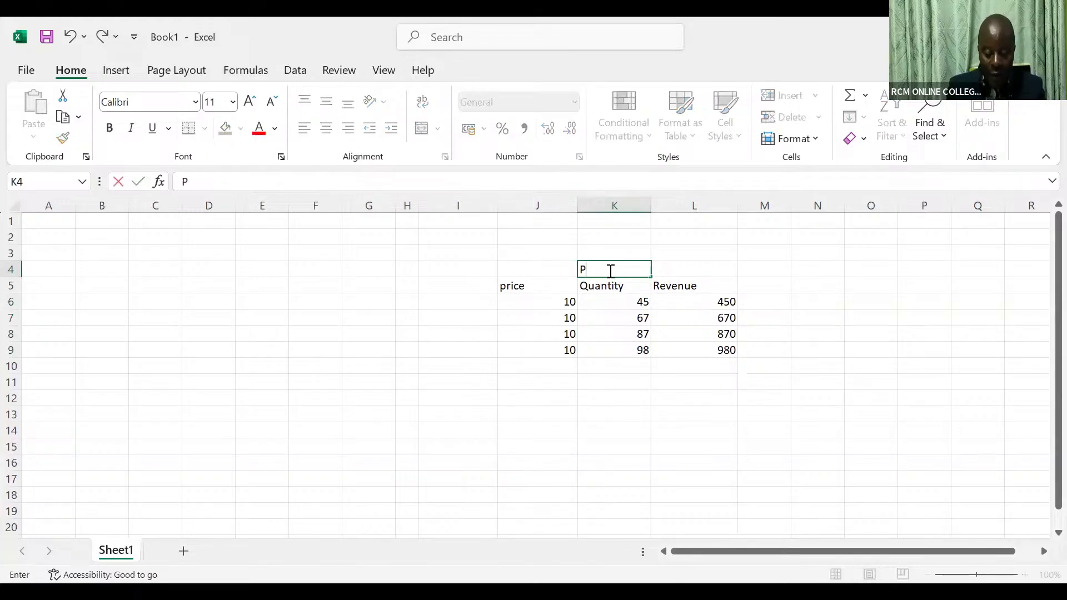
{"action": "type", "text": "rice"}
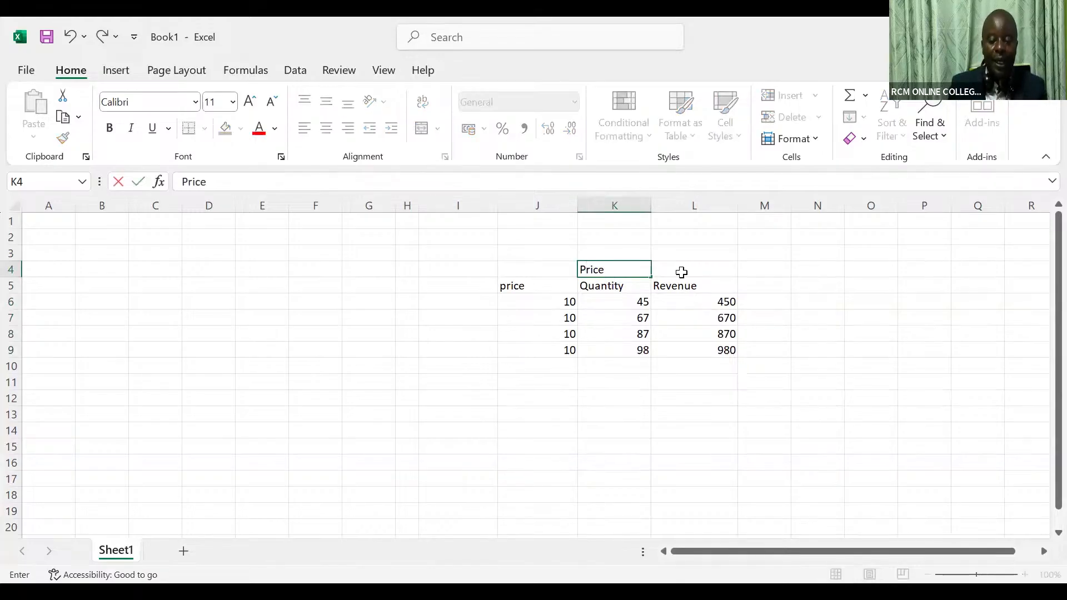
{"action": "left_click", "coordinate": [681, 272]}
{"action": "type", "text": "10"}
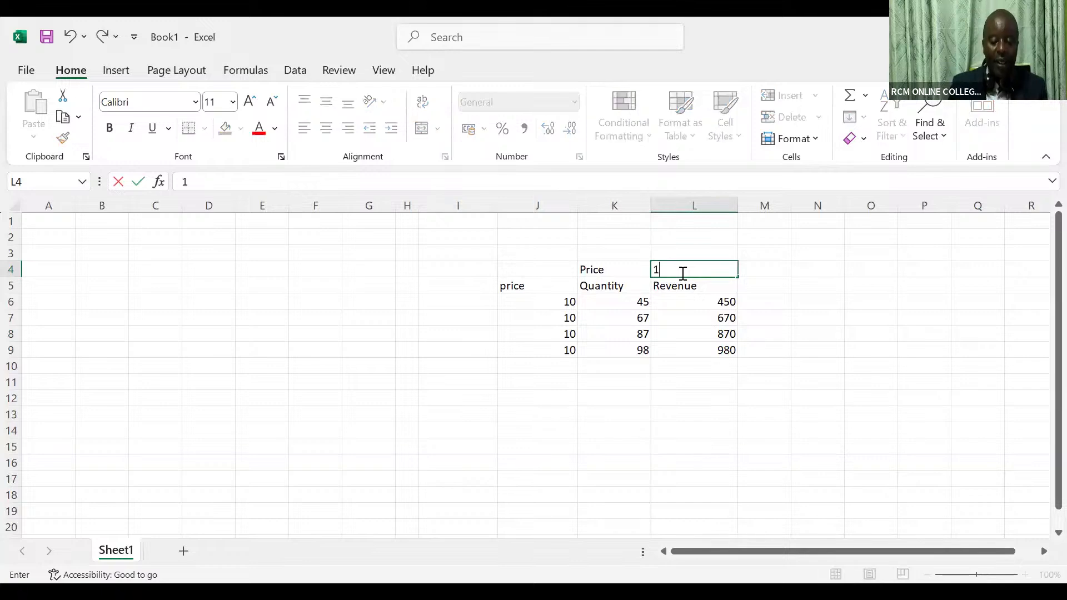
Delete column J with the repeated prices, and clear the revenue formulas from cells K6 to K9
{"action": "left_click", "coordinate": [542, 197]}
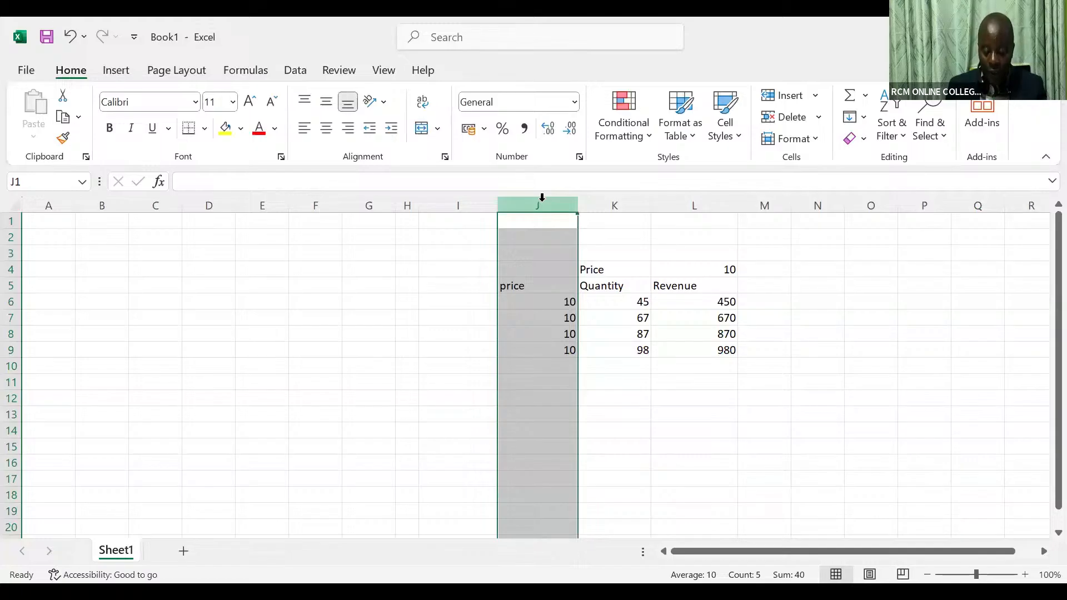
{"action": "key", "text": "ctrl+minus"}
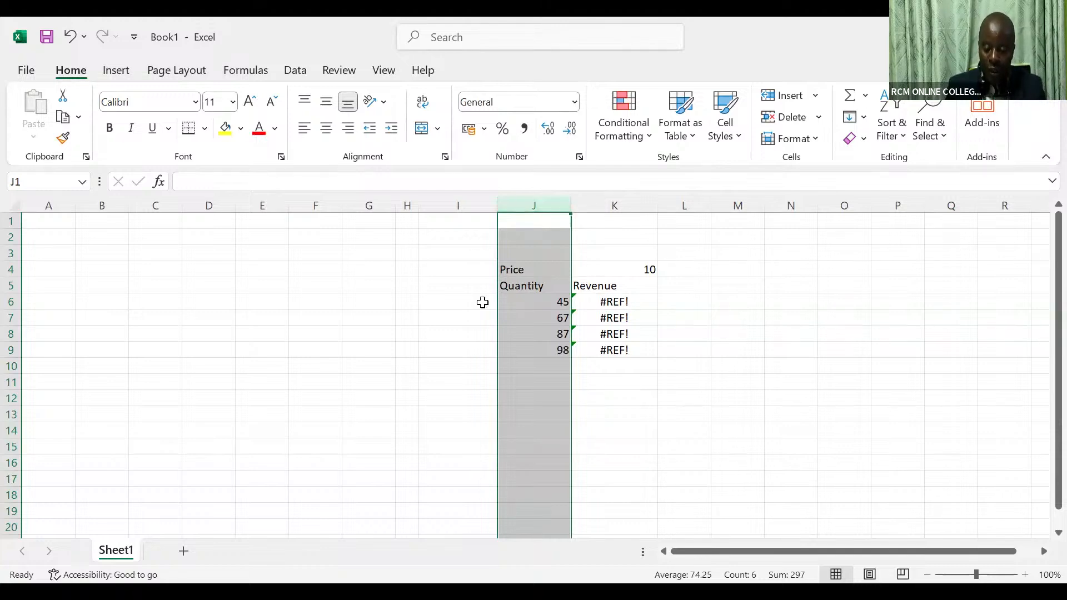
{"action": "left_click", "coordinate": [610, 303]}
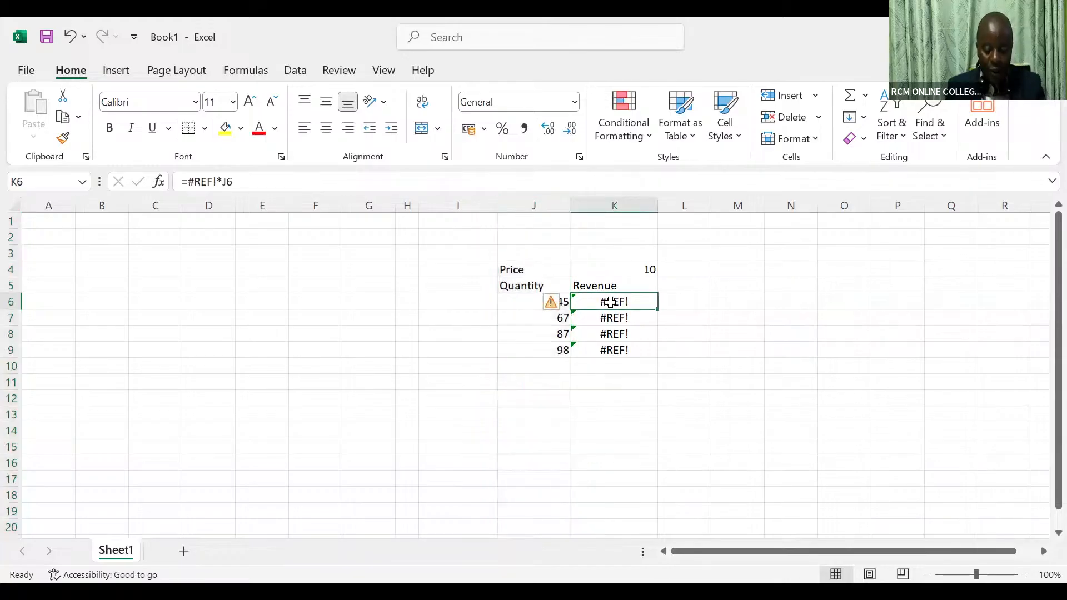
{"action": "key", "text": "ctrl+shift+Down"}
{"action": "key", "text": "Delete"}
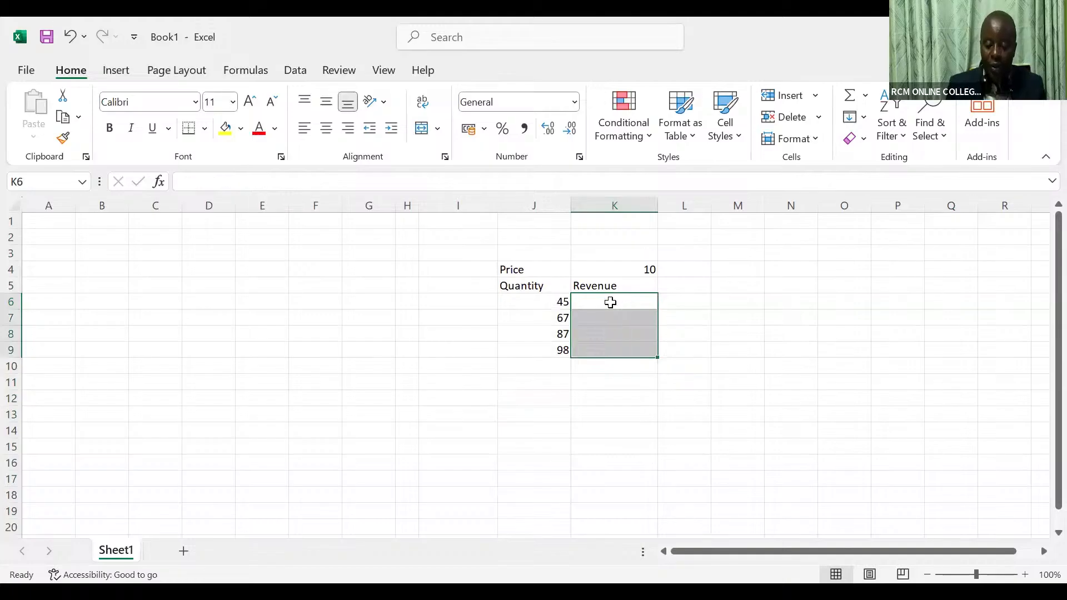
{"action": "left_click", "coordinate": [772, 367]}
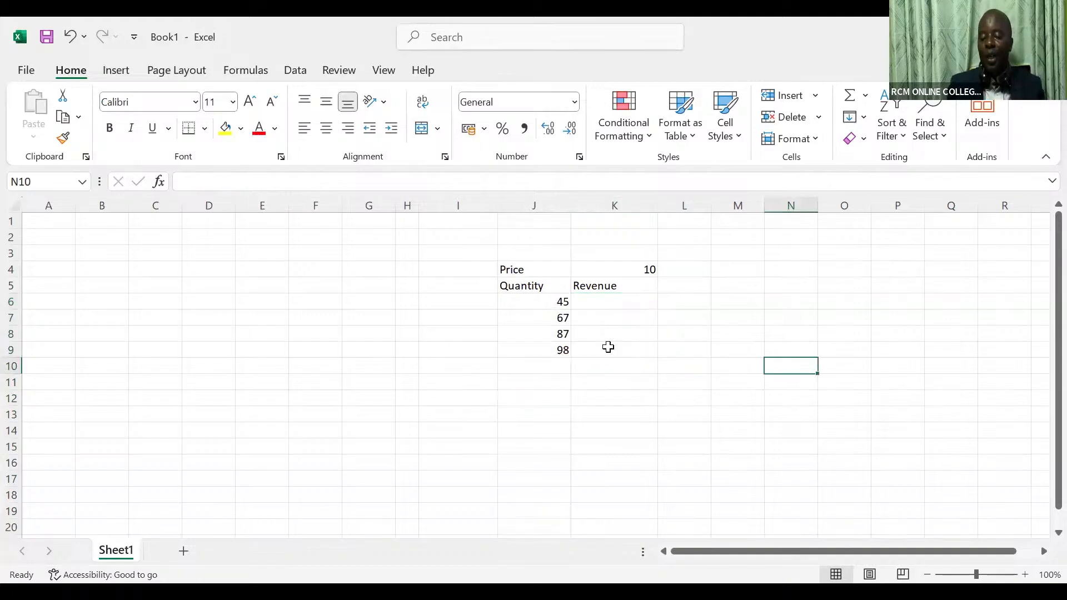
Try to calculate revenue in cell K6 with the relative formula =J6*K4 and fill it down to K9
{"action": "left_click", "coordinate": [581, 304]}
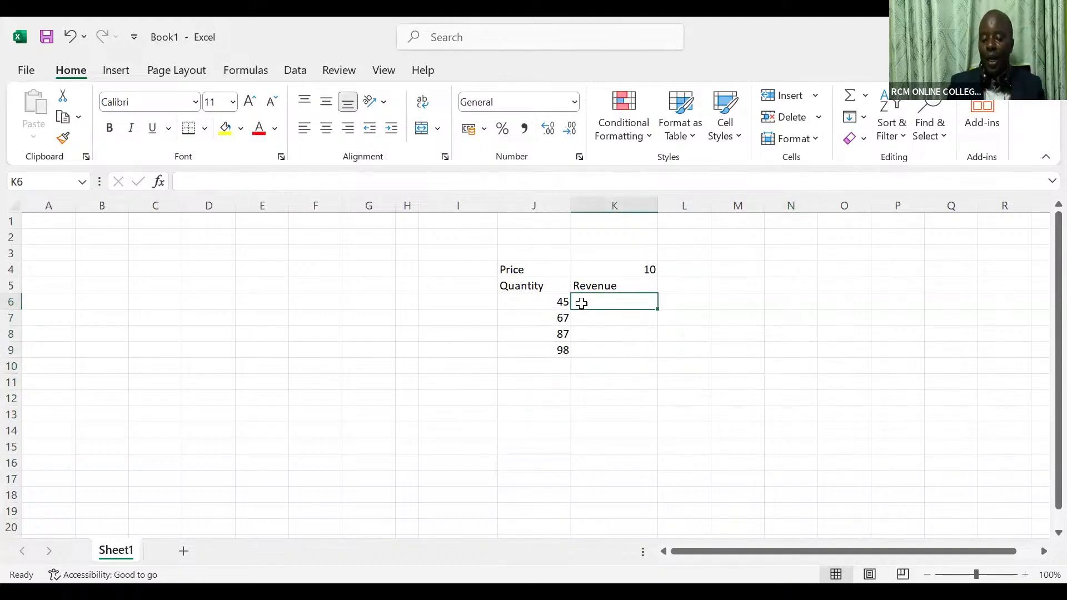
{"action": "type", "text": "="}
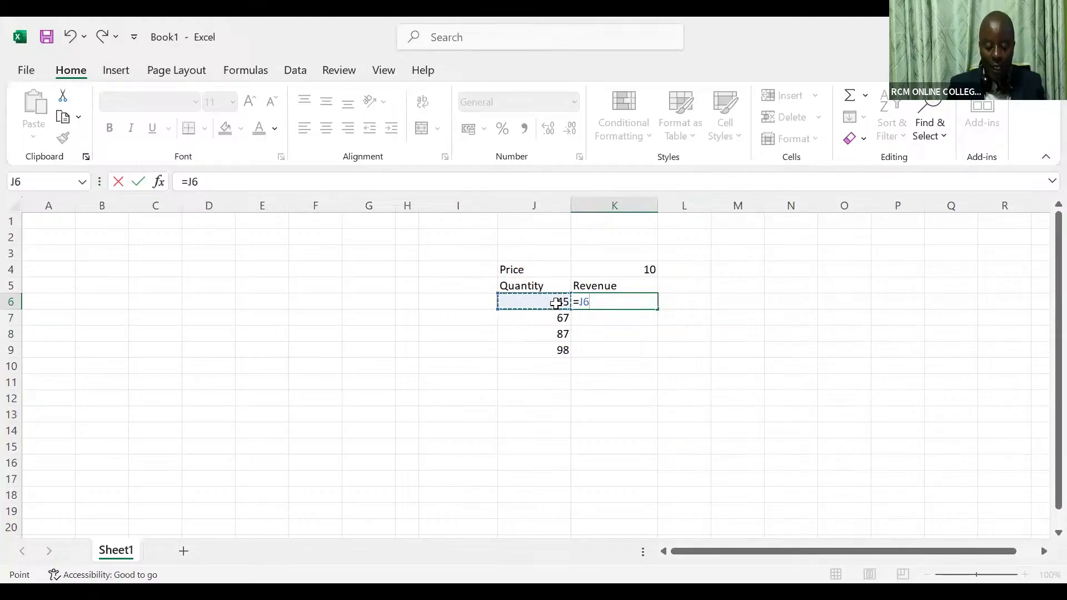
{"action": "type", "text": "*"}
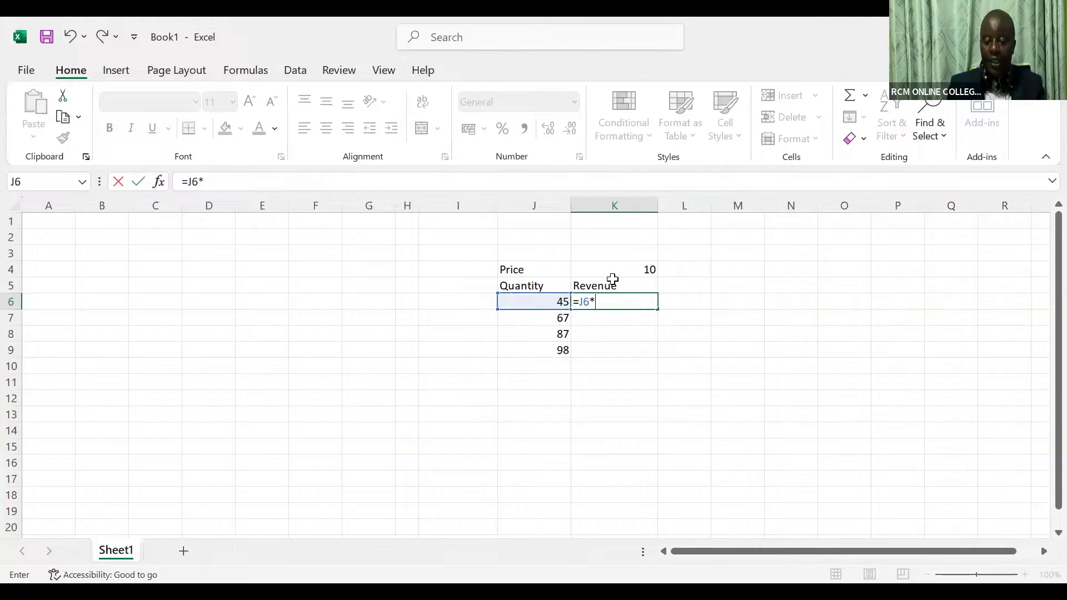
{"action": "left_click", "coordinate": [649, 269]}
{"action": "key", "text": "ctrl+Return"}
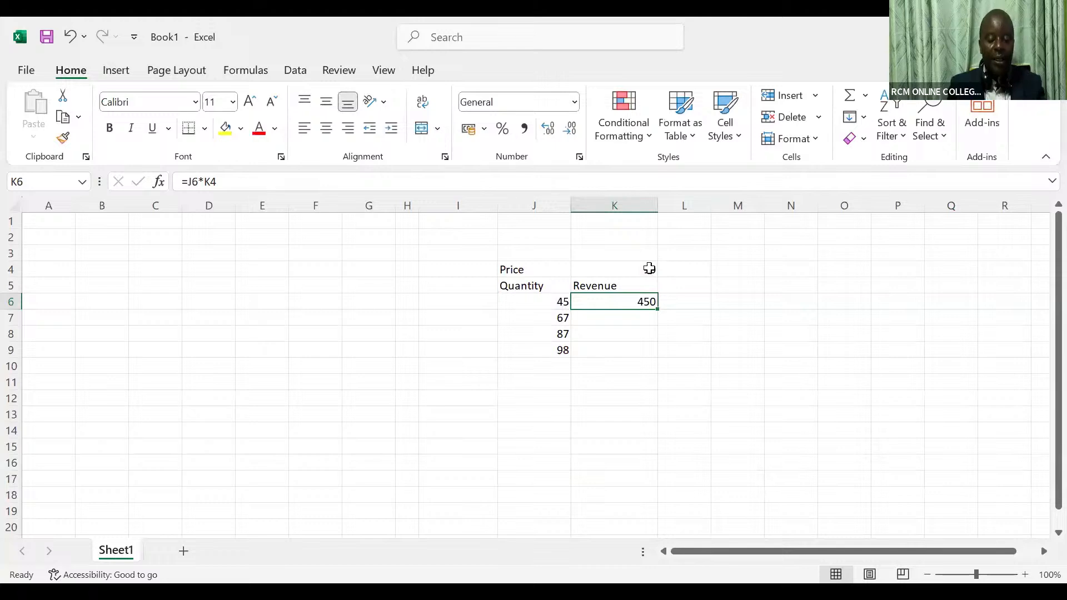
{"action": "double_click", "coordinate": [660, 310]}
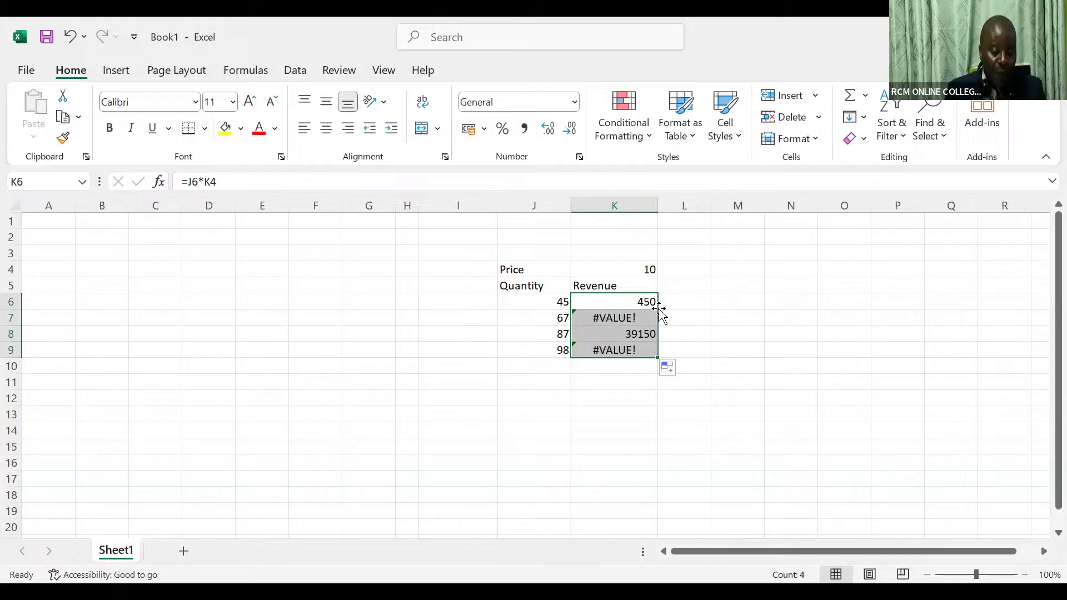
Examine which cells the filled revenue formulas in K6, K7 and K8 refer to
{"action": "left_click", "coordinate": [642, 302]}
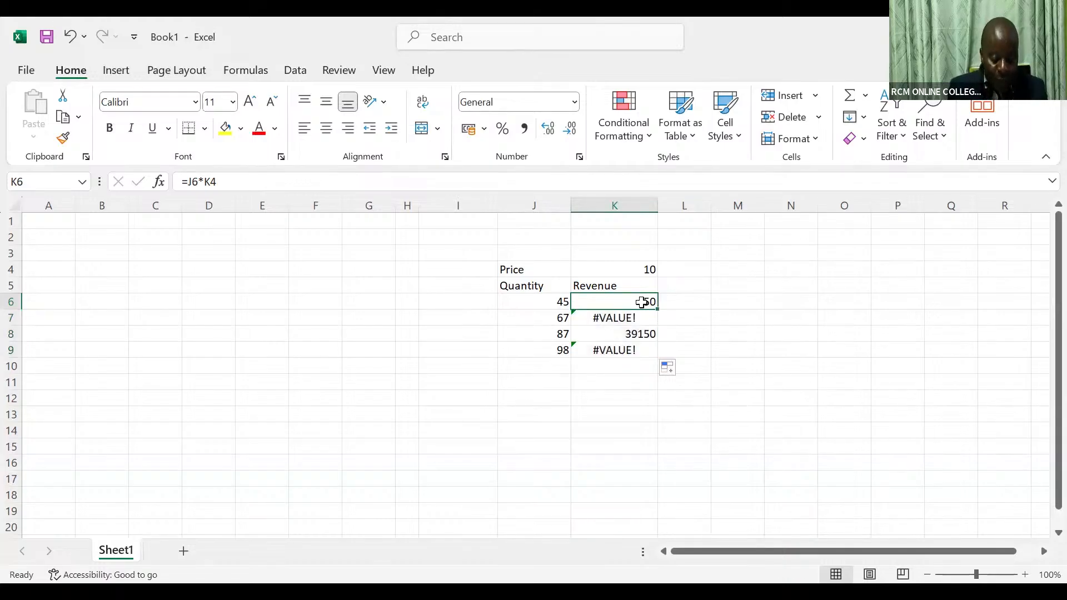
{"action": "double_click", "coordinate": [641, 301]}
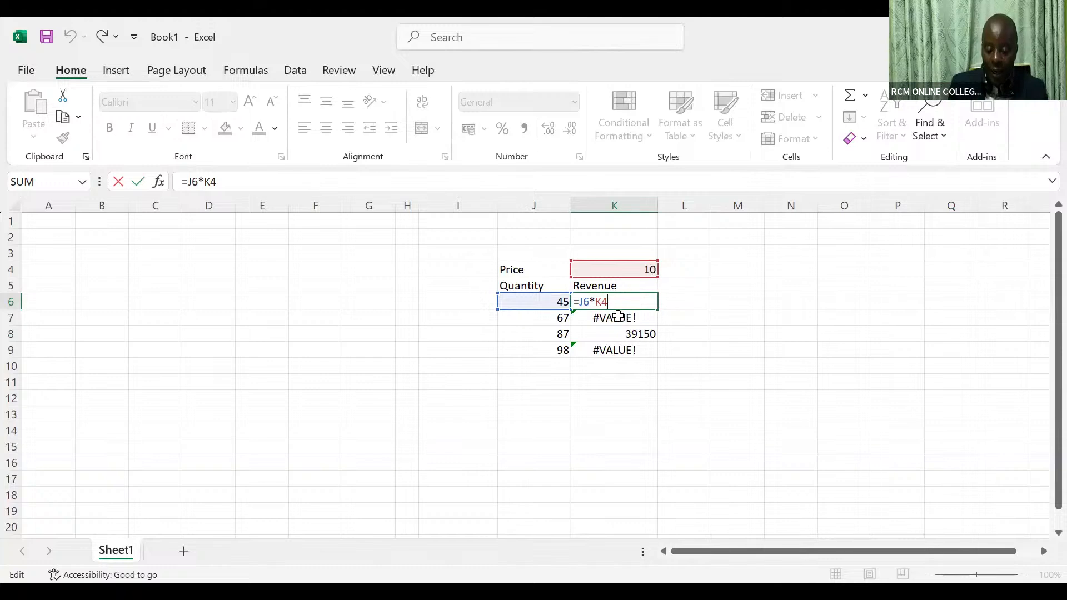
{"action": "key", "text": "Return"}
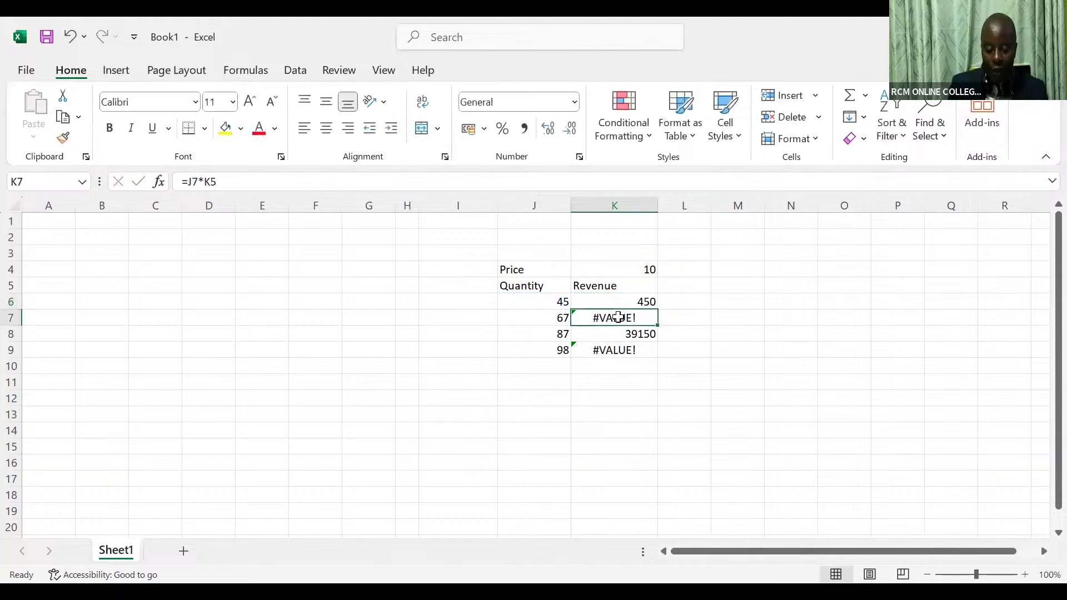
{"action": "double_click", "coordinate": [618, 317]}
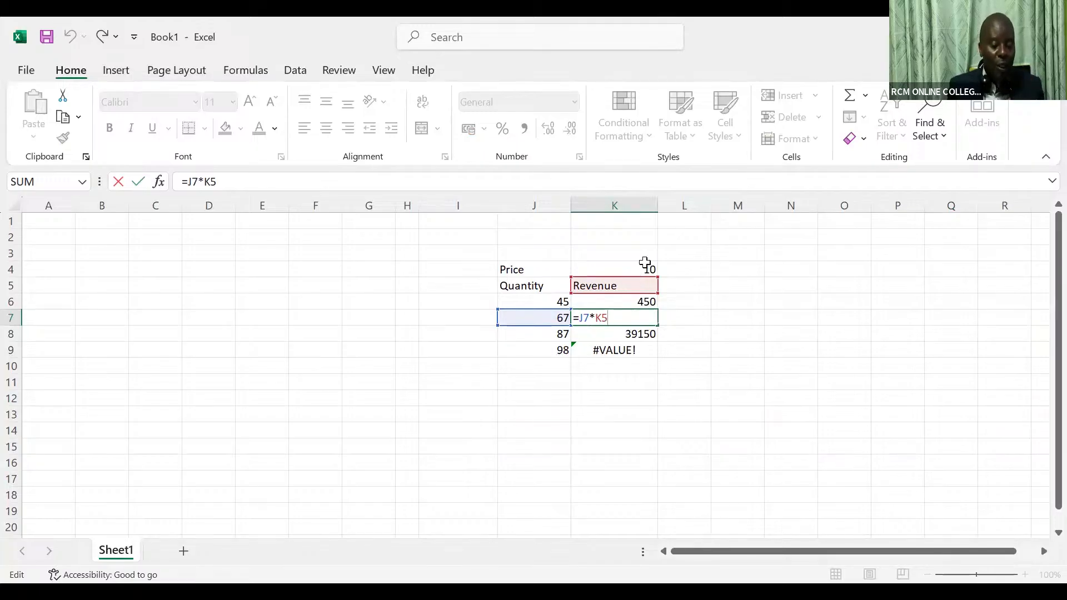
{"action": "left_click", "coordinate": [620, 331]}
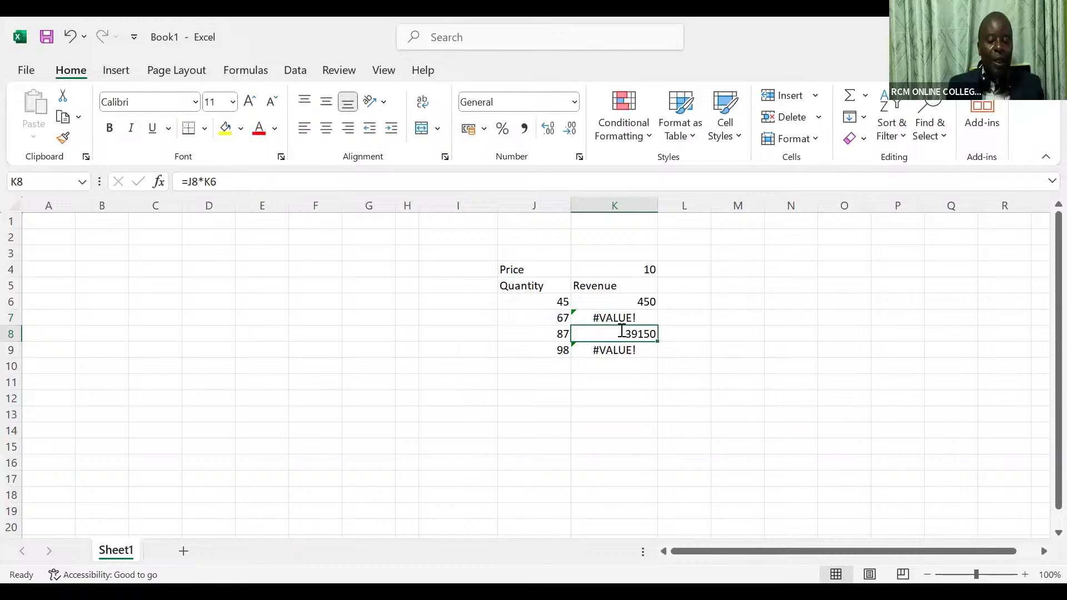
{"action": "double_click", "coordinate": [621, 330]}
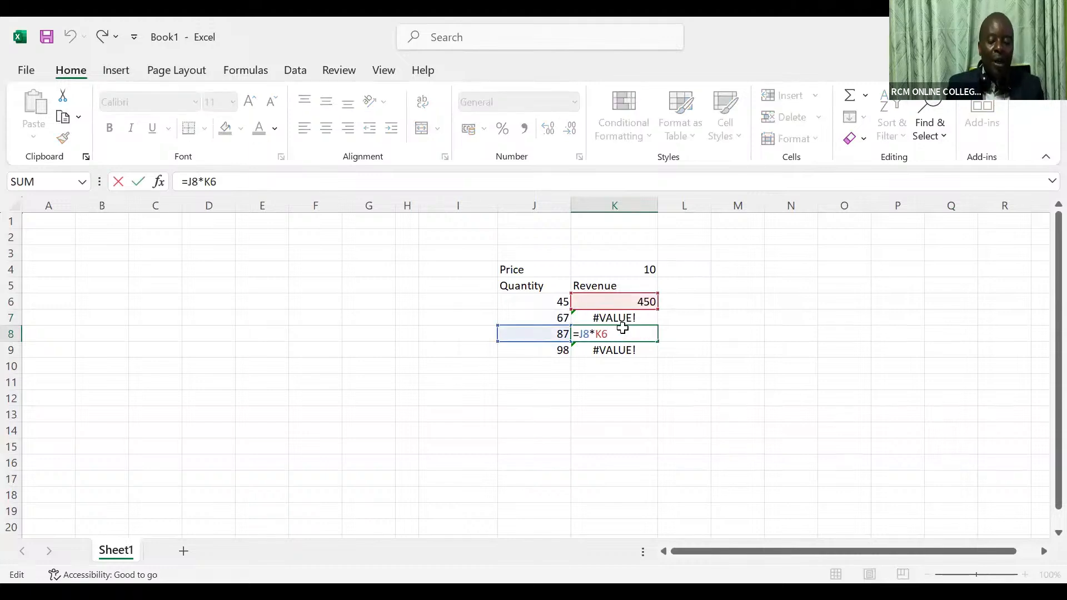
Clear the relative-reference revenue formulas from cells K6 to K9
{"action": "left_click", "coordinate": [624, 303]}
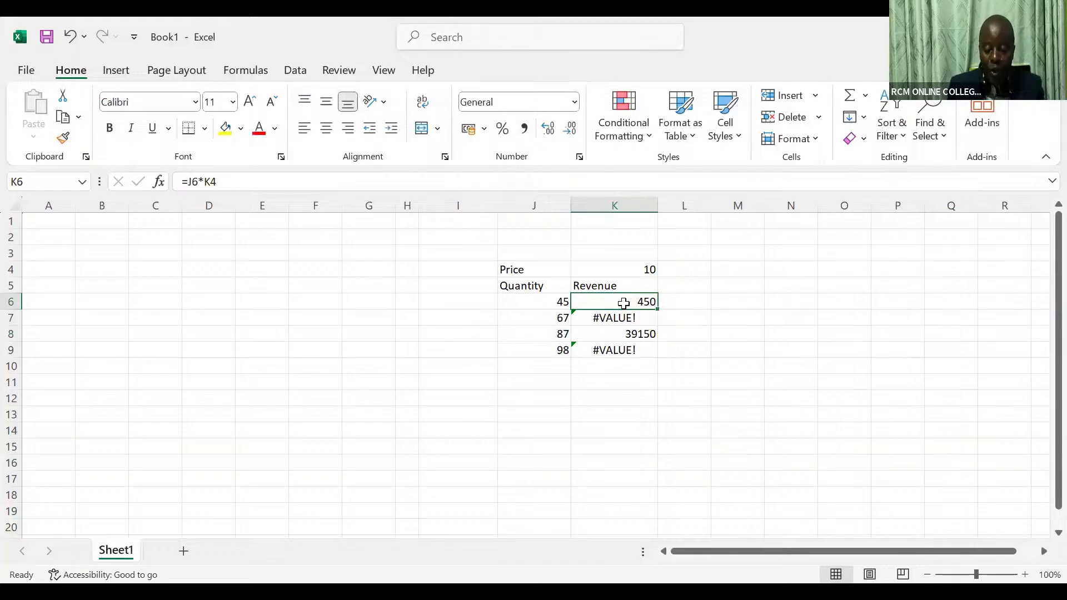
{"action": "key", "text": "ctrl+shift+Down"}
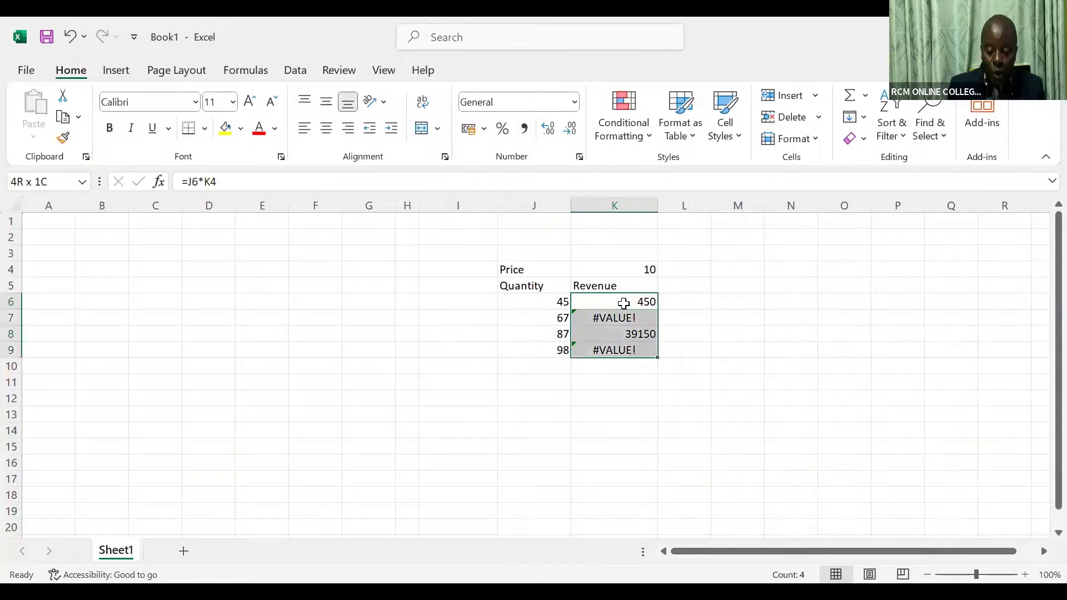
{"action": "key", "text": "Delete"}
Calculate revenue in cell K6 with the absolute price reference, =J6*$K$4, and fill the formula down to K9
{"action": "left_click", "coordinate": [623, 303]}
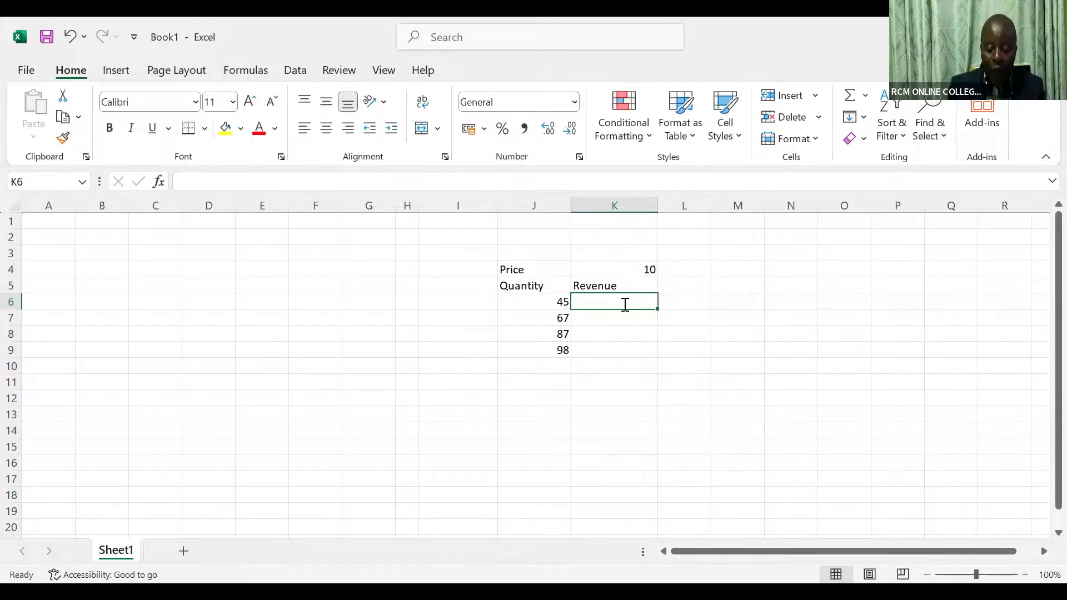
{"action": "type", "text": "="}
{"action": "left_click", "coordinate": [552, 305]}
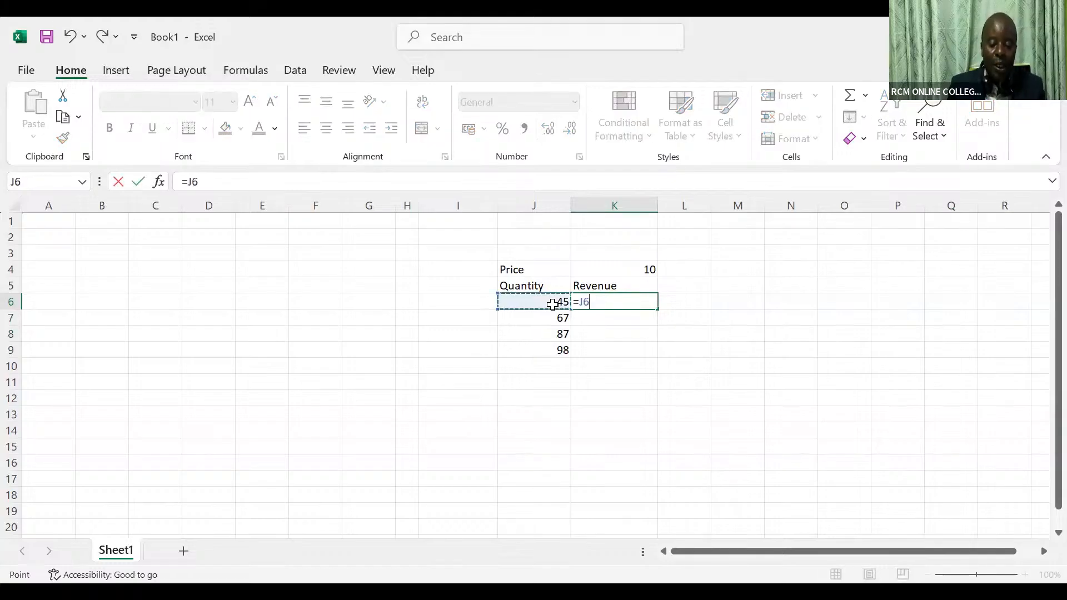
{"action": "type", "text": "*"}
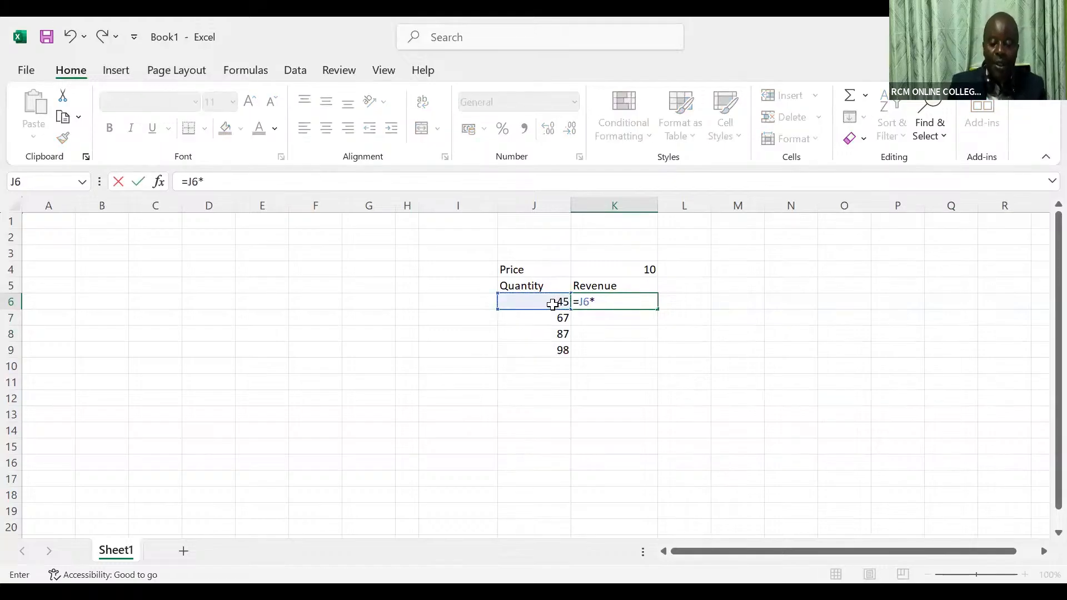
{"action": "left_click", "coordinate": [637, 271]}
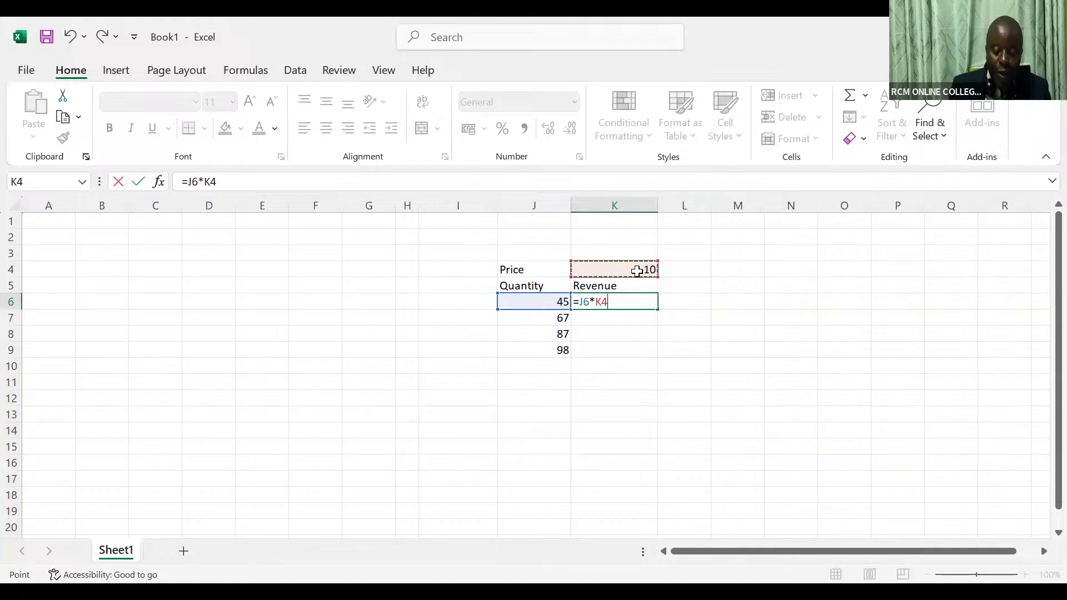
{"action": "key", "text": "F4"}
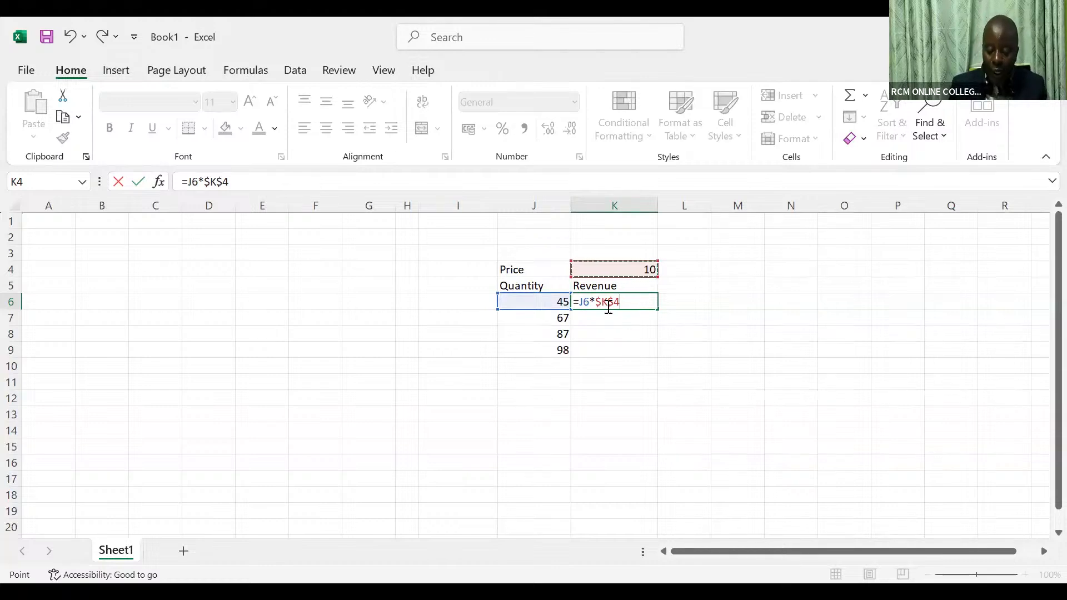
{"action": "key", "text": "ctrl+Return"}
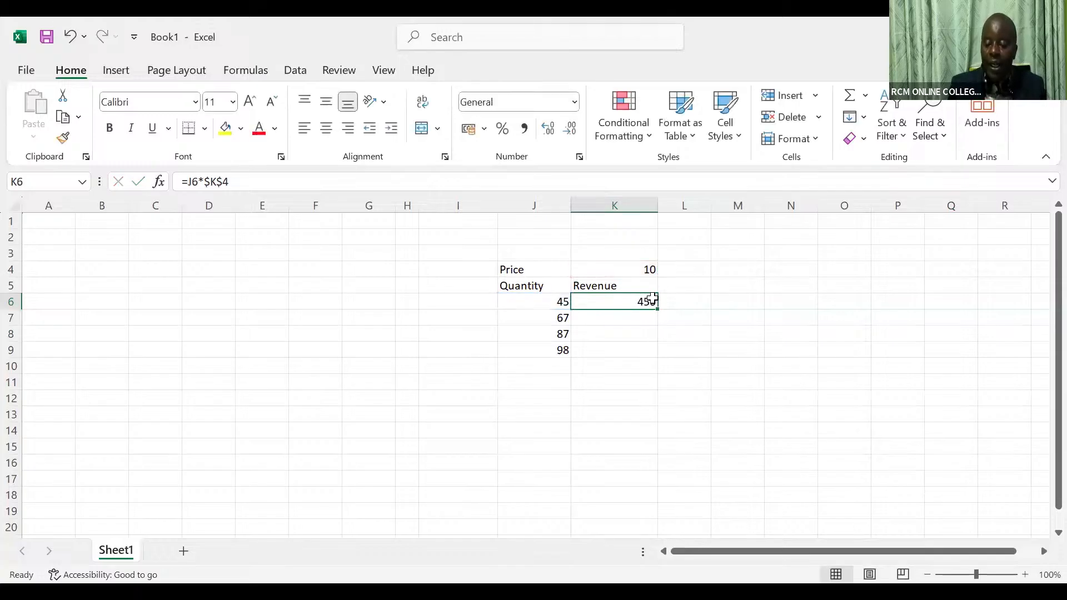
{"action": "double_click", "coordinate": [659, 309]}
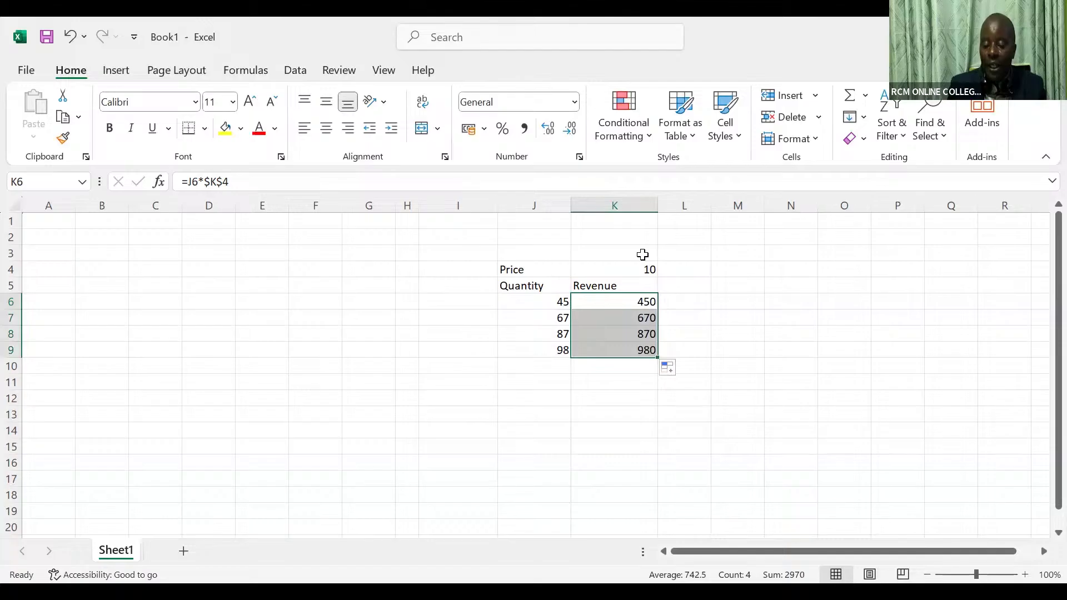
Check the cell references in K9's formula, and fill the revenue formula from K8 down to K11
{"action": "left_click", "coordinate": [615, 357]}
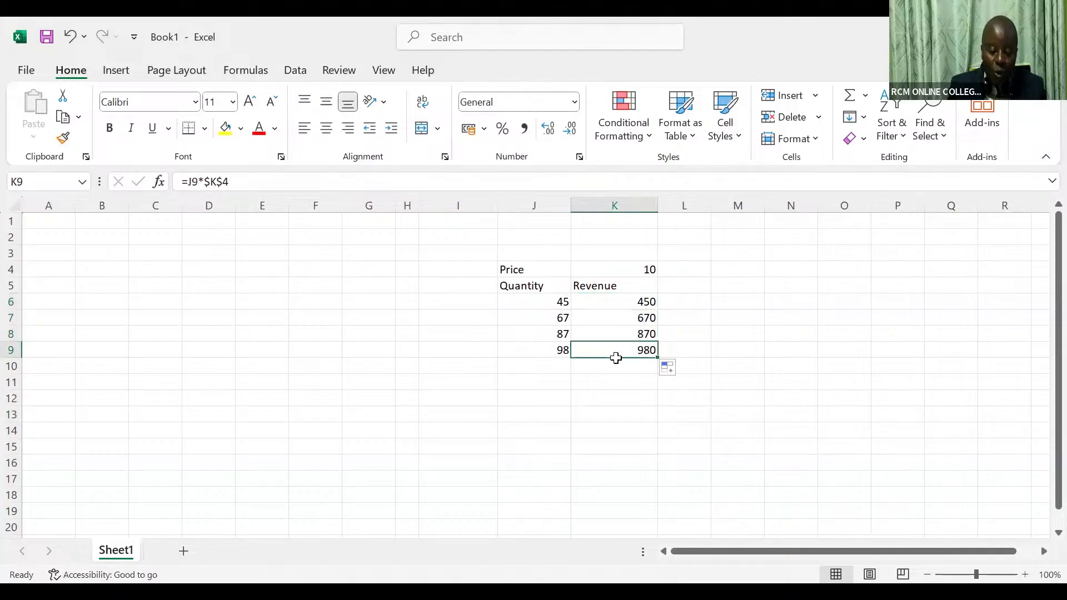
{"action": "double_click", "coordinate": [615, 351]}
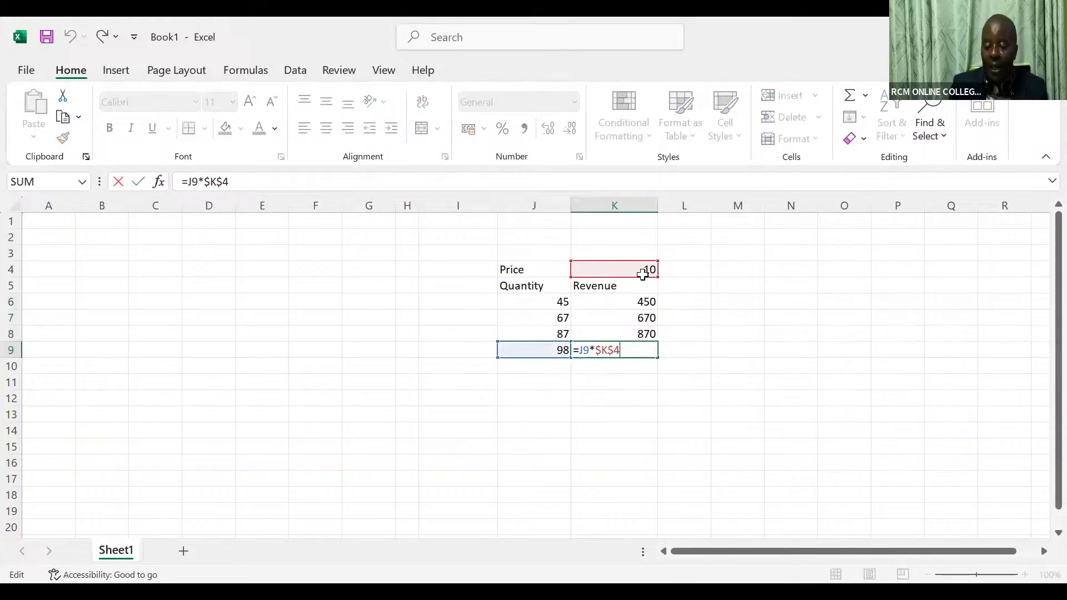
{"action": "left_click", "coordinate": [632, 337]}
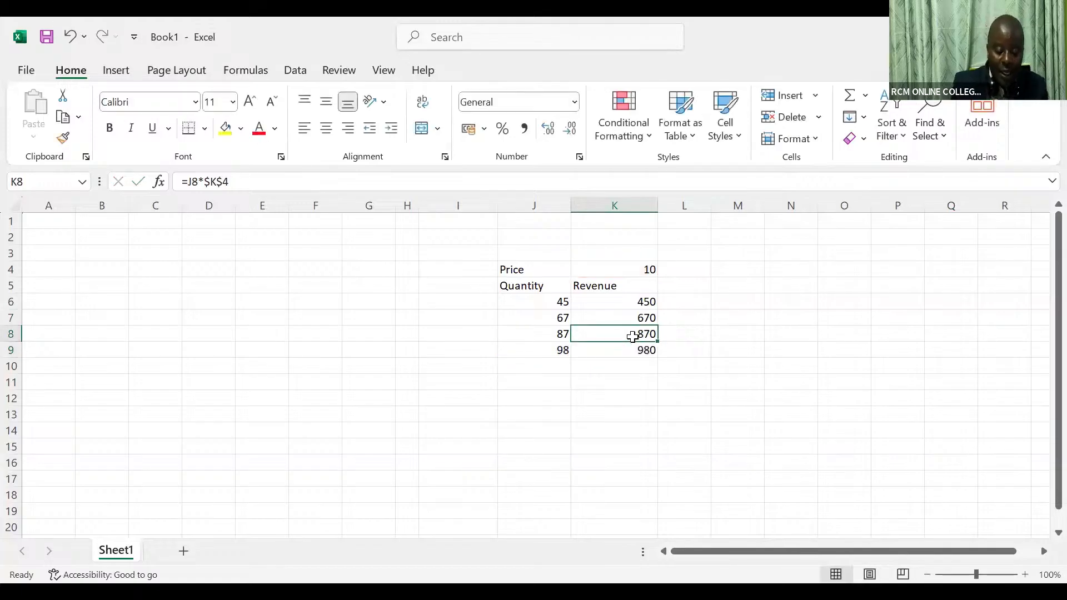
{"action": "left_click_drag", "start_coordinate": [658, 342], "coordinate": [657, 384]}
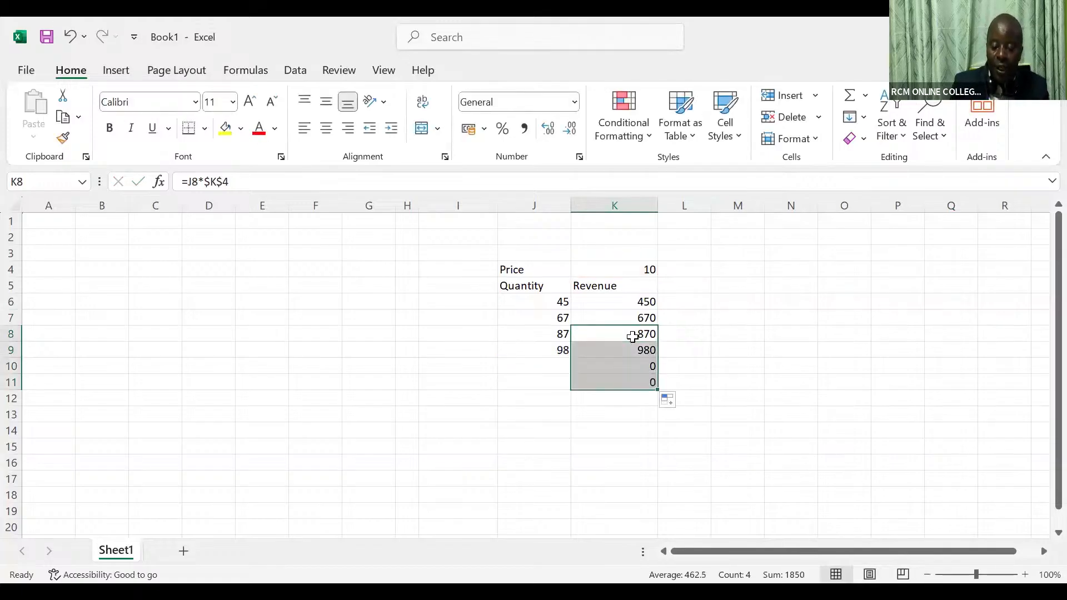
Examine which quantity and price cells the revenue formula in K8 refers to
{"action": "left_click", "coordinate": [632, 337]}
{"action": "double_click", "coordinate": [632, 336]}
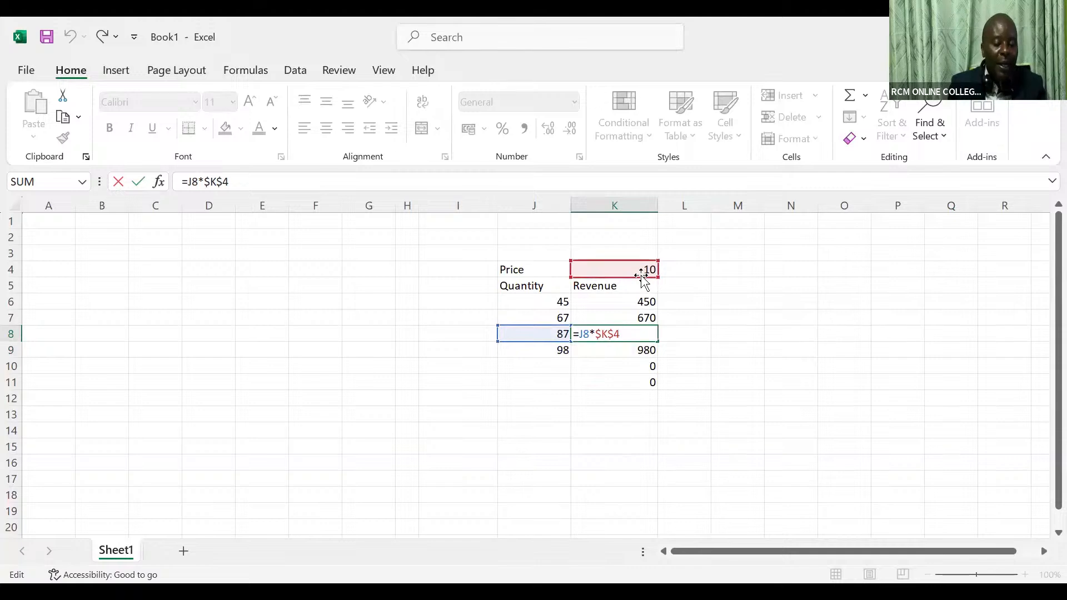
{"action": "left_click", "coordinate": [745, 317]}
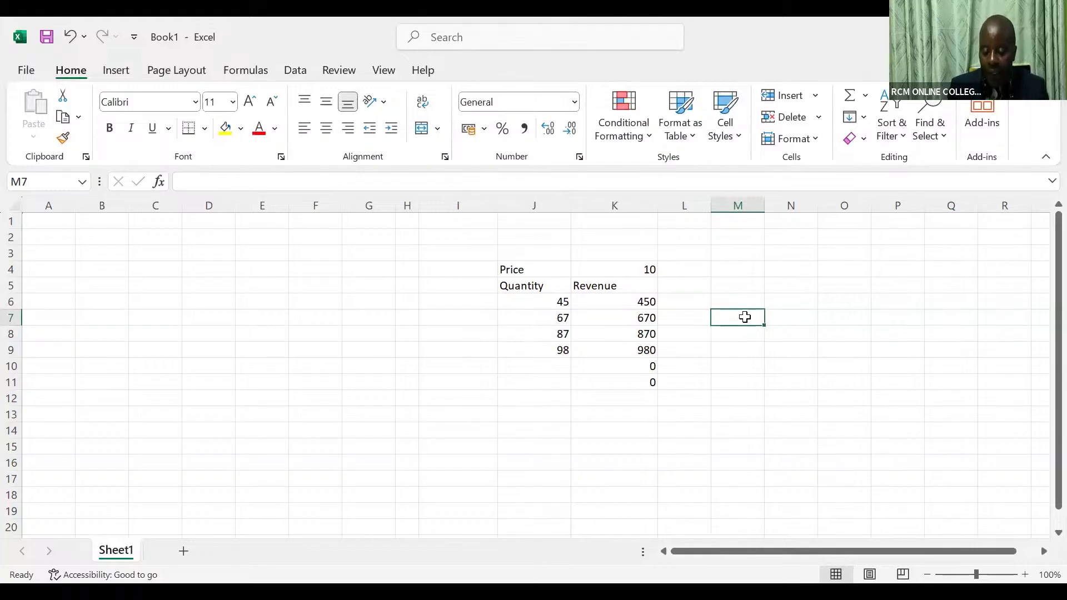
Enter the note "dollarisation= fix constant numbers using F4" in cell M7
{"action": "type", "text": "dolla"}
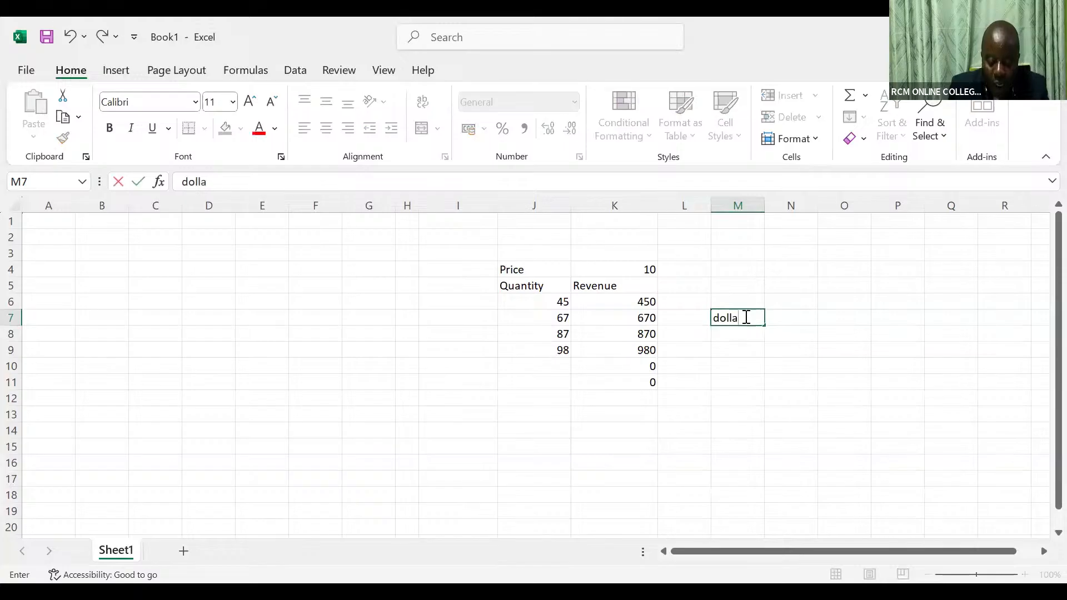
{"action": "type", "text": "risatio"}
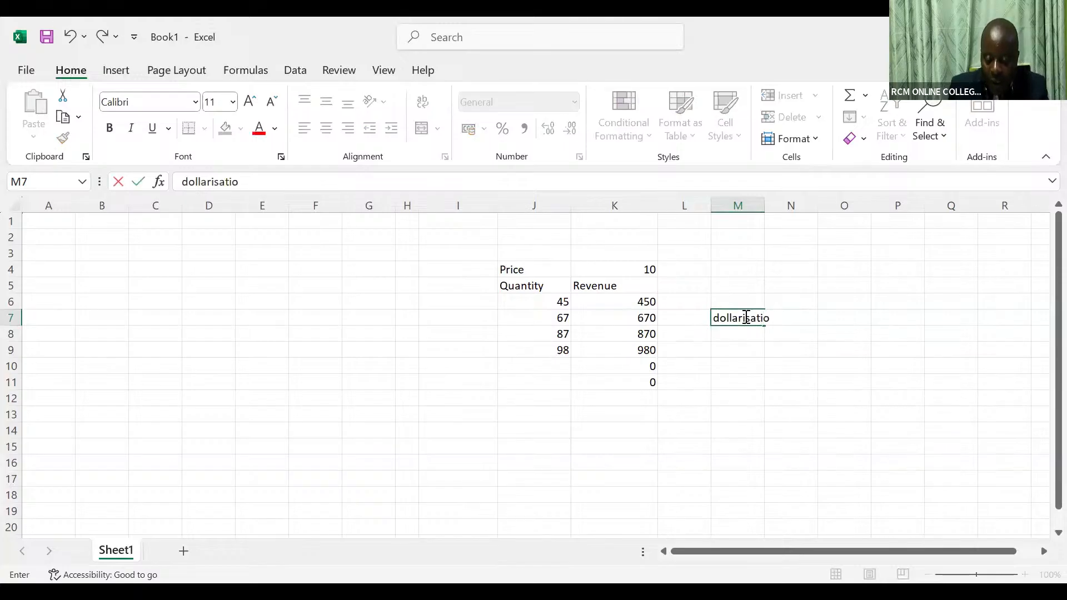
{"action": "type", "text": "n="}
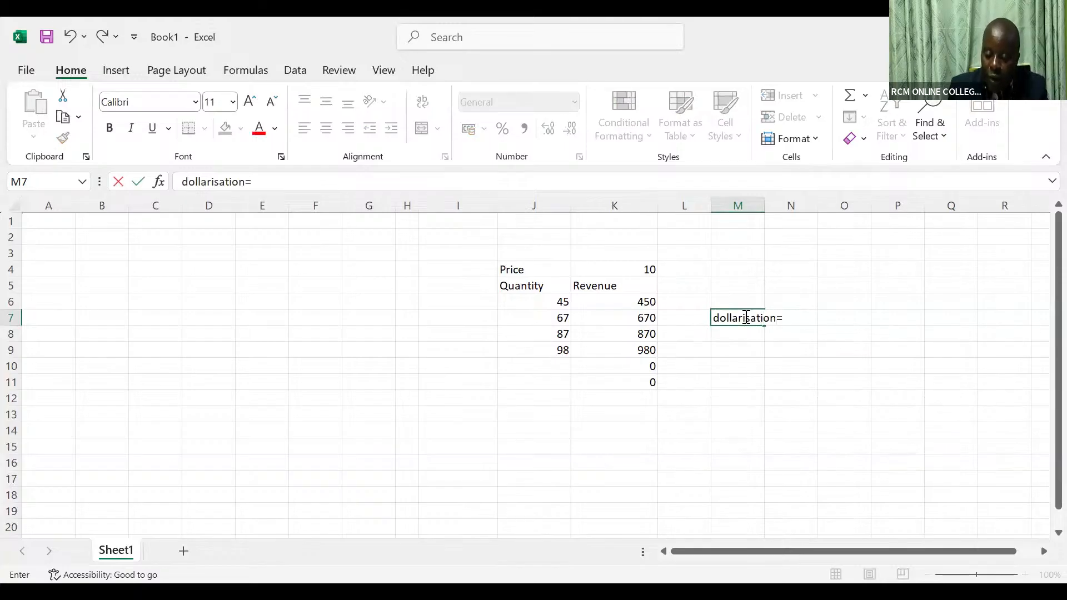
{"action": "type", "text": " fix"}
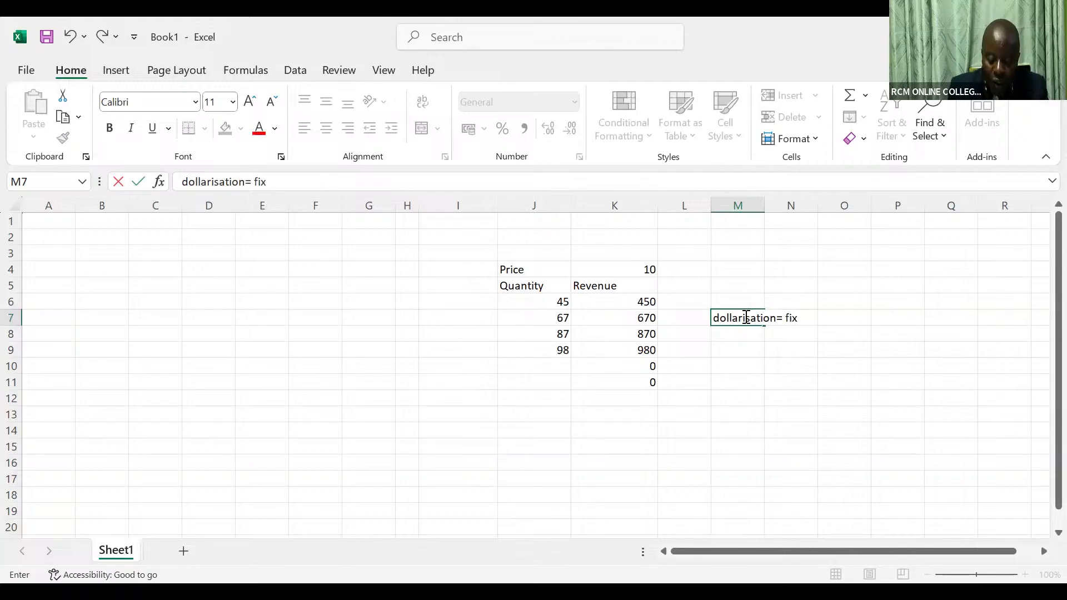
{"action": "type", "text": " consta"}
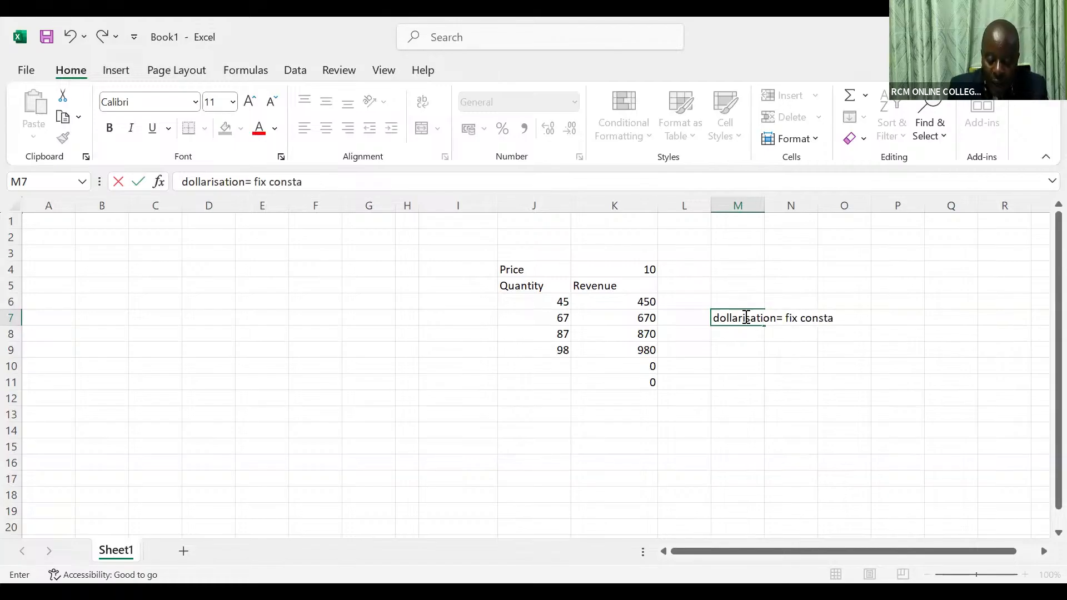
{"action": "type", "text": "nt numb"}
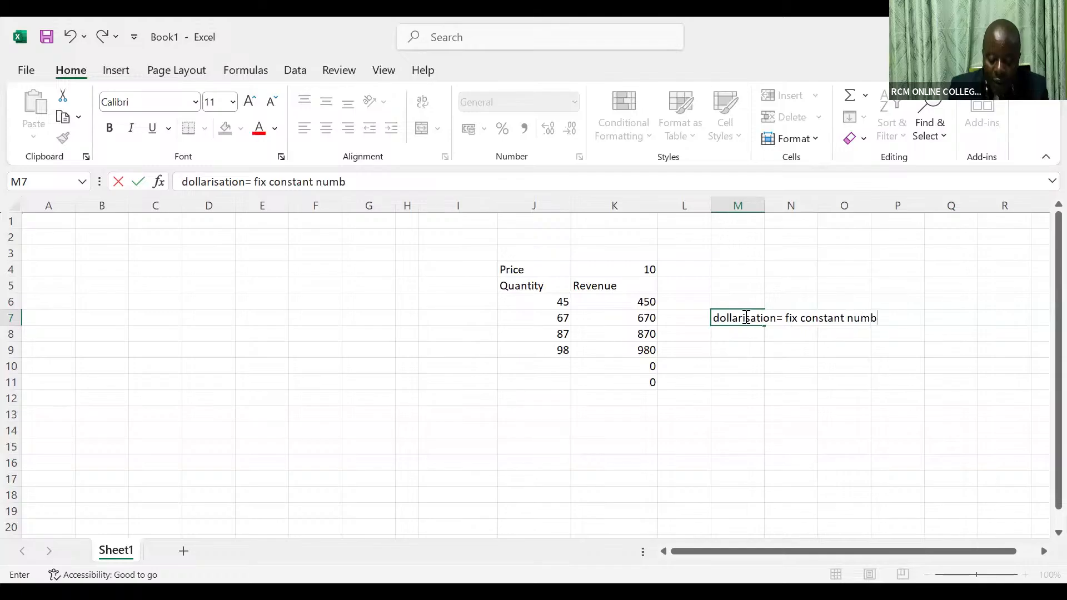
{"action": "type", "text": "ers using"}
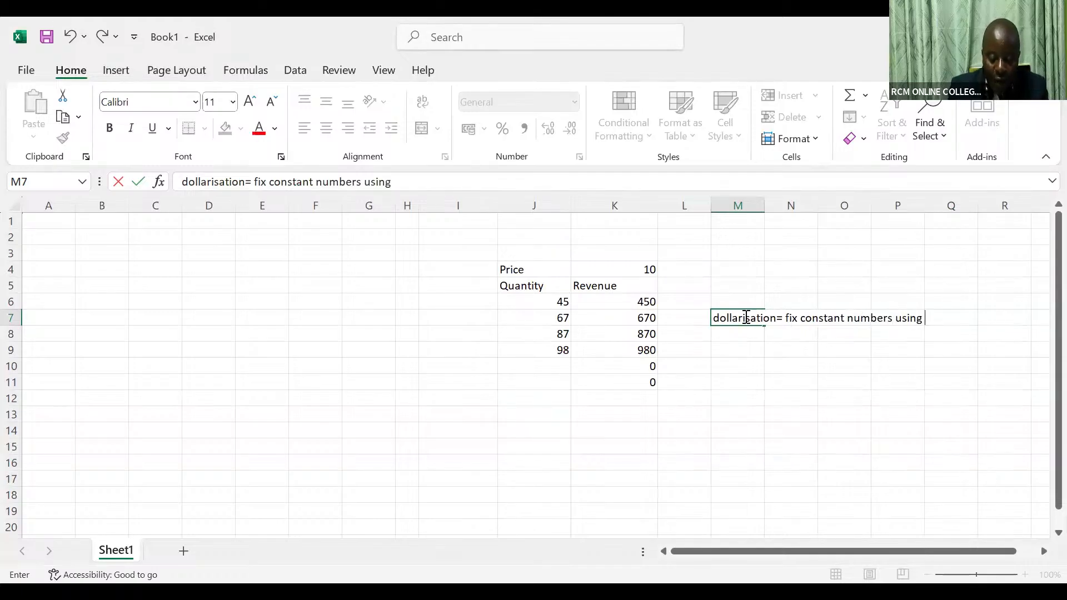
{"action": "type", "text": " F"}
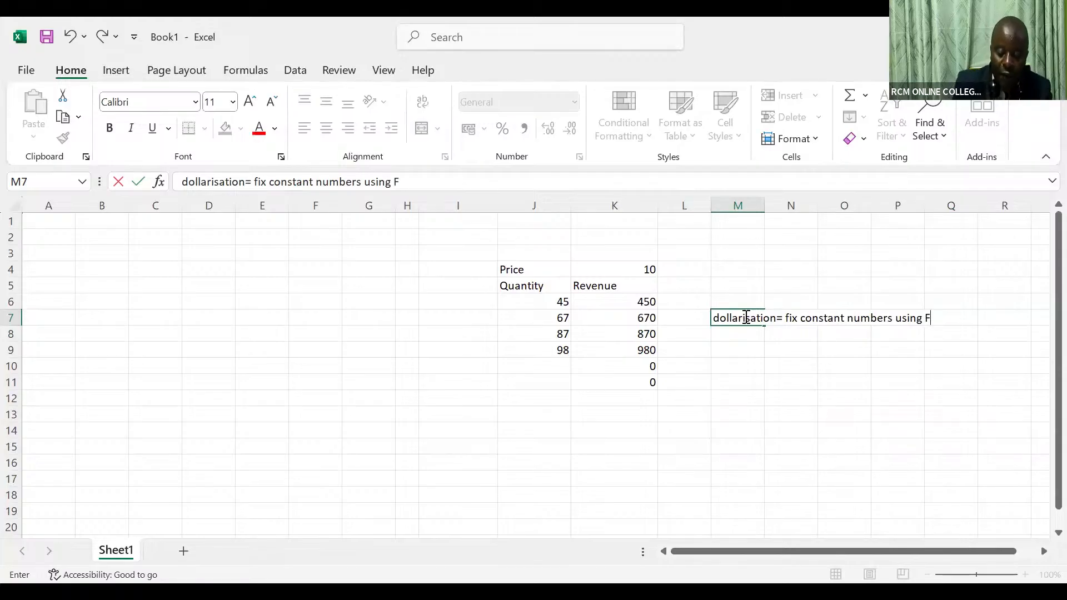
{"action": "type", "text": "4"}
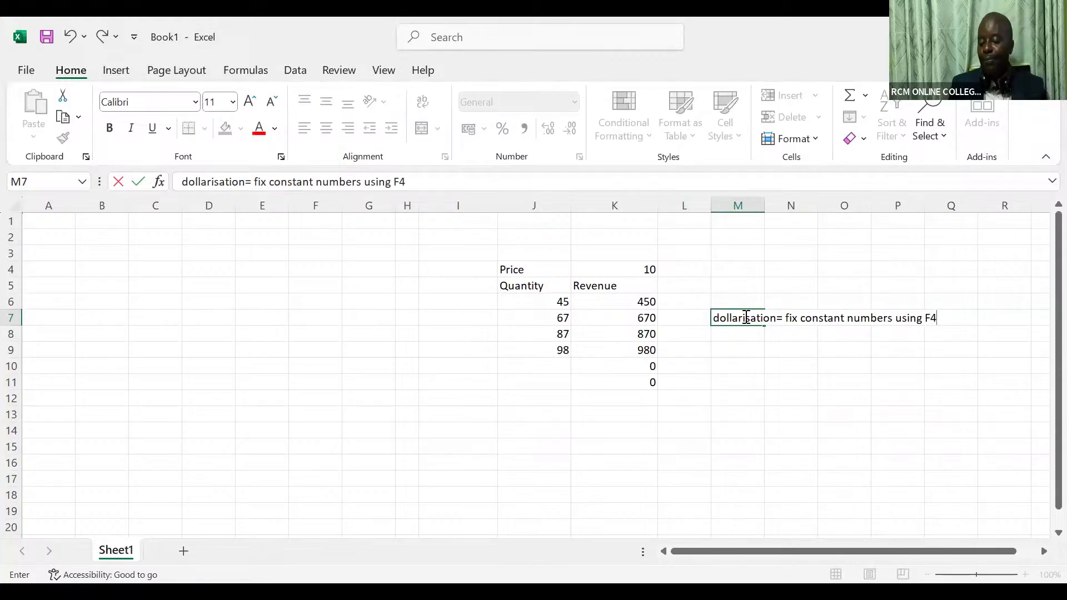
Add the note "FnF4" in cell M10, below the dollarisation note
{"action": "left_click", "coordinate": [755, 364]}
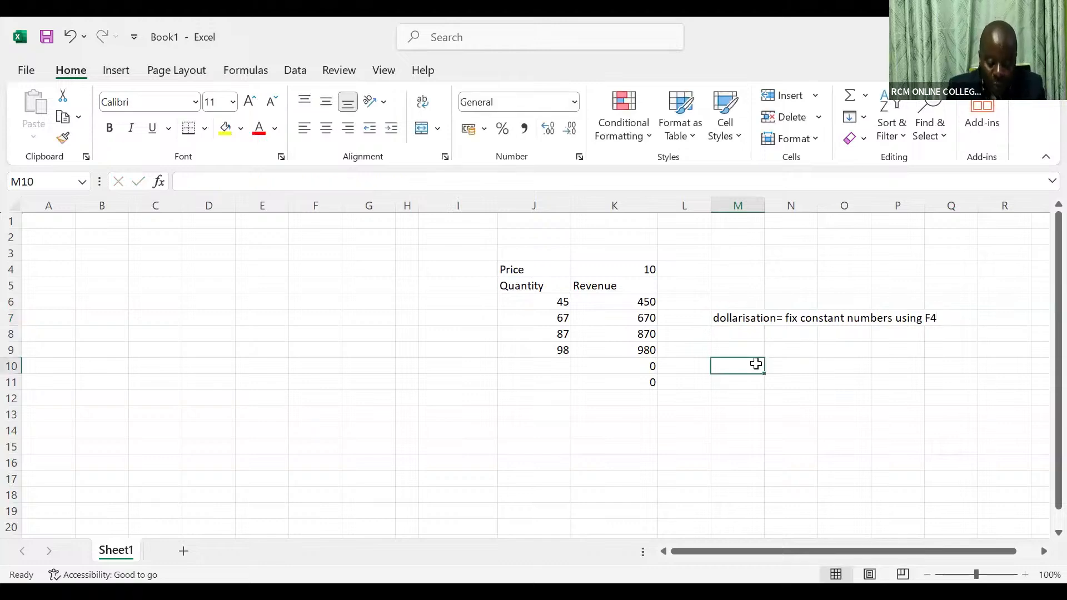
{"action": "type", "text": "F"}
{"action": "key", "text": "BackSpace"}
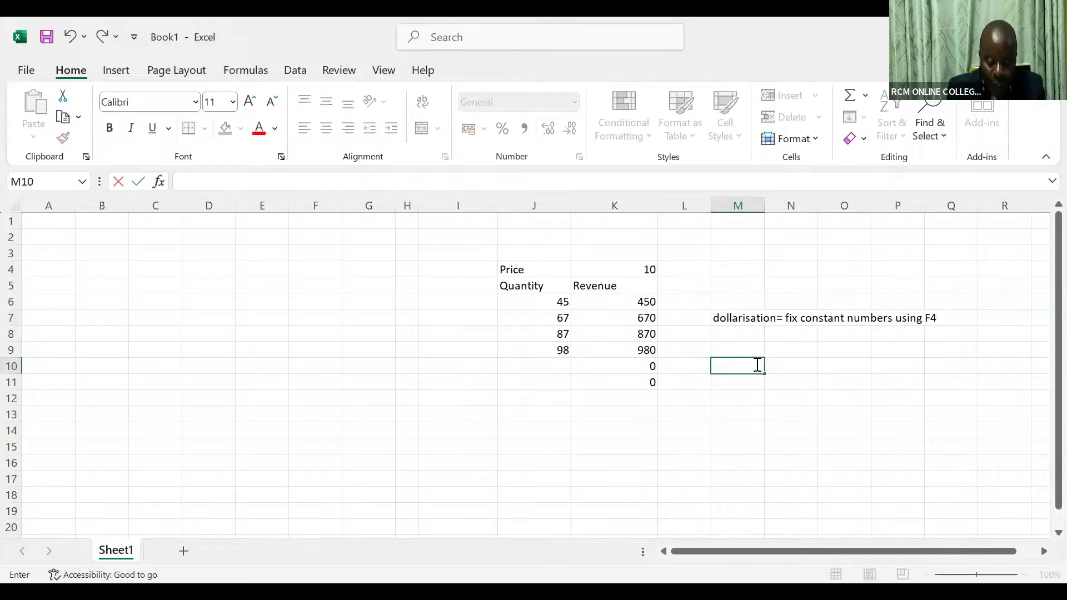
{"action": "type", "text": "Fn"}
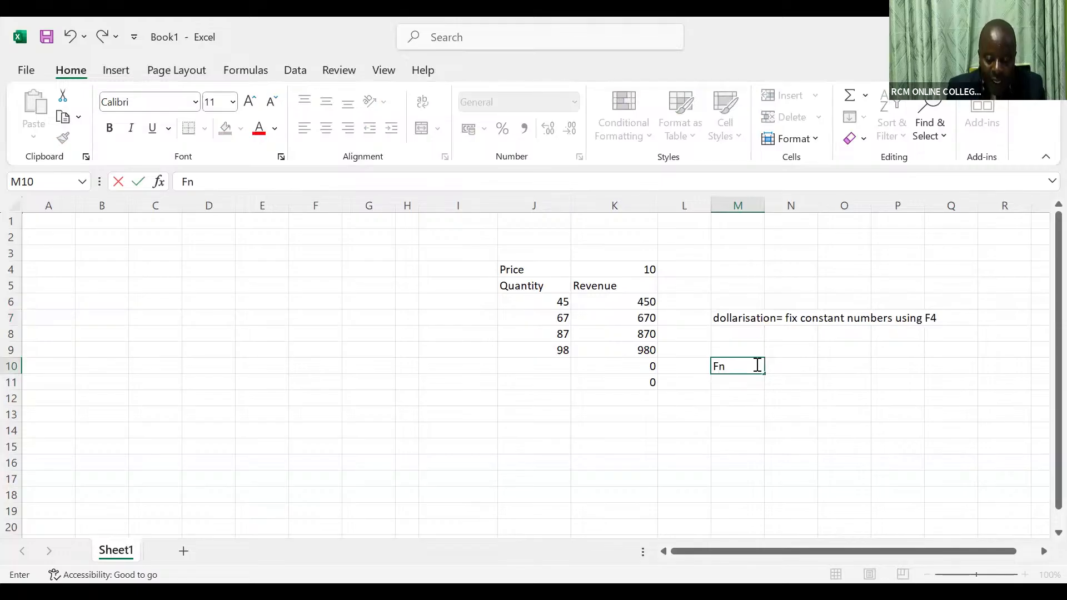
{"action": "type", "text": "F"}
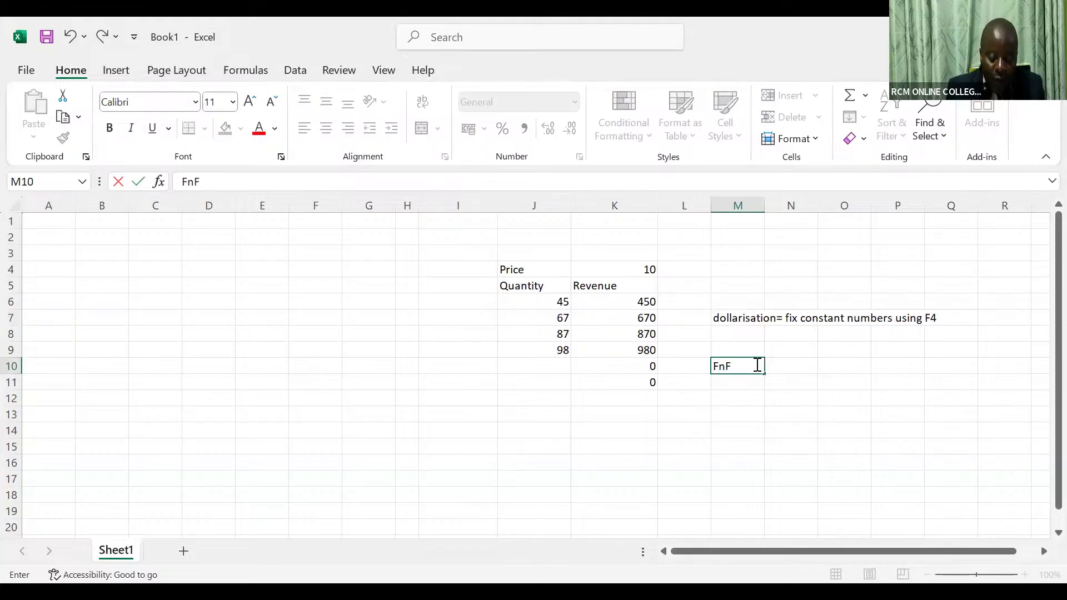
{"action": "type", "text": "4"}
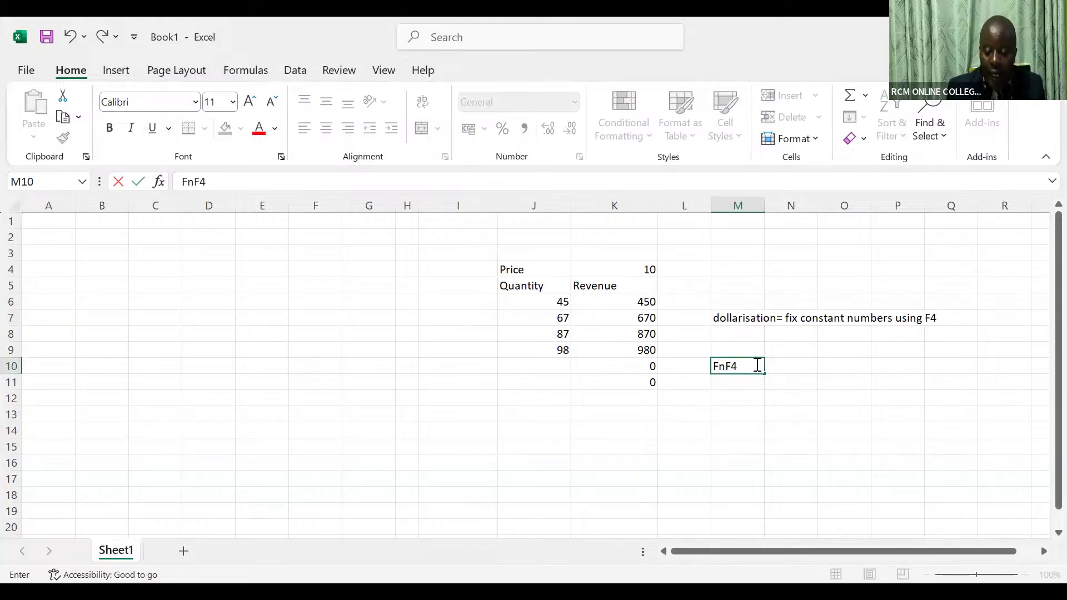
{"action": "left_click", "coordinate": [791, 412]}
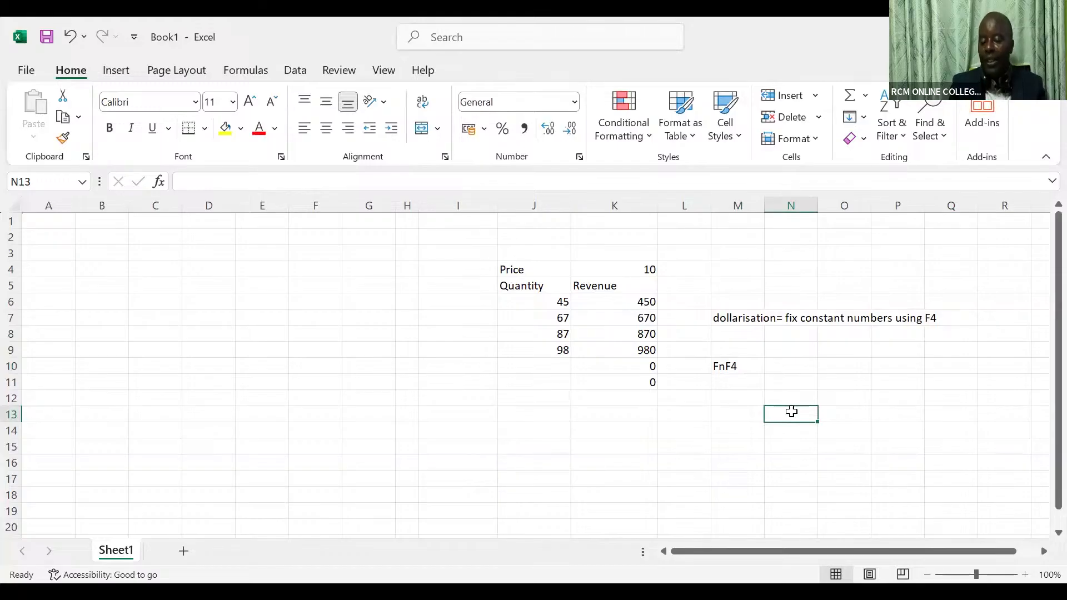
Clear the revenue formulas from cells K6 to K11
{"action": "left_click", "coordinate": [636, 302]}
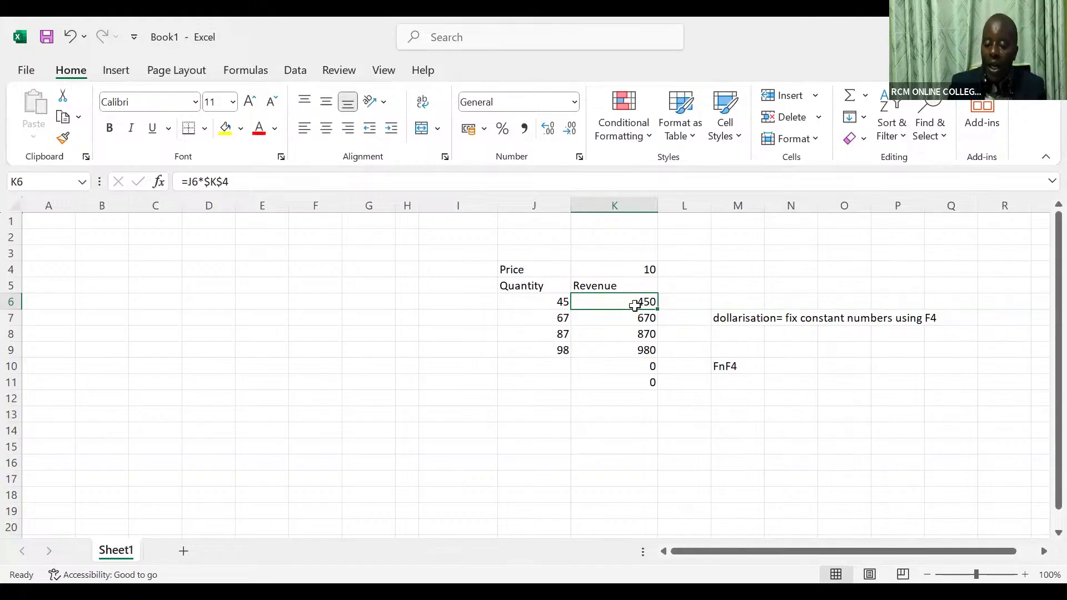
{"action": "left_click_drag", "start_coordinate": [633, 307], "coordinate": [646, 386]}
{"action": "key", "text": "Delete"}
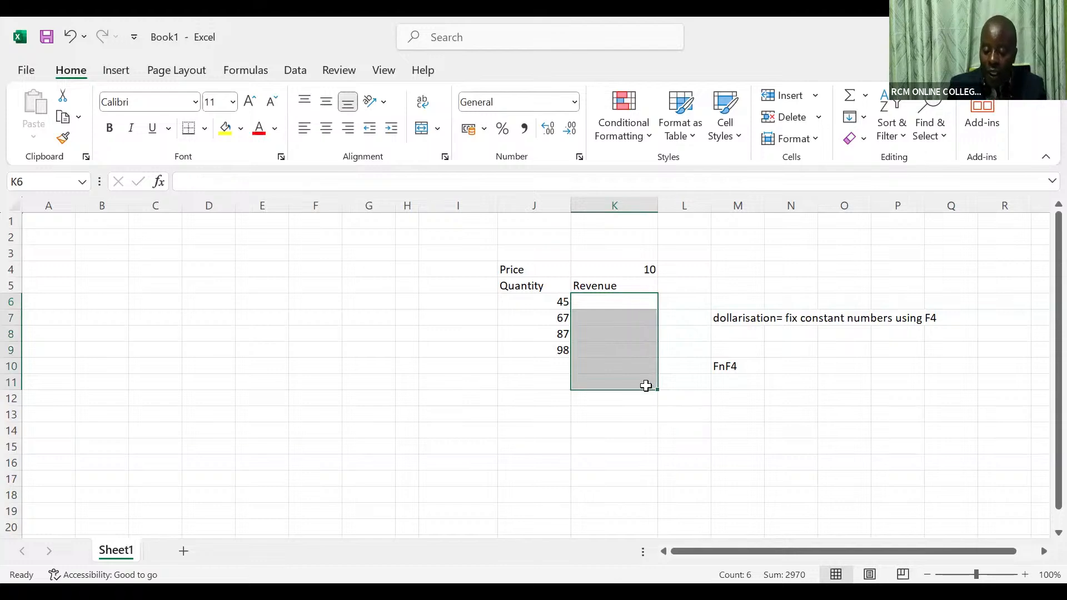
Re-enter the revenue formula =J6*$K$4 in cell K6 with the price reference locked, and fill it down to K9
{"action": "left_click", "coordinate": [617, 300]}
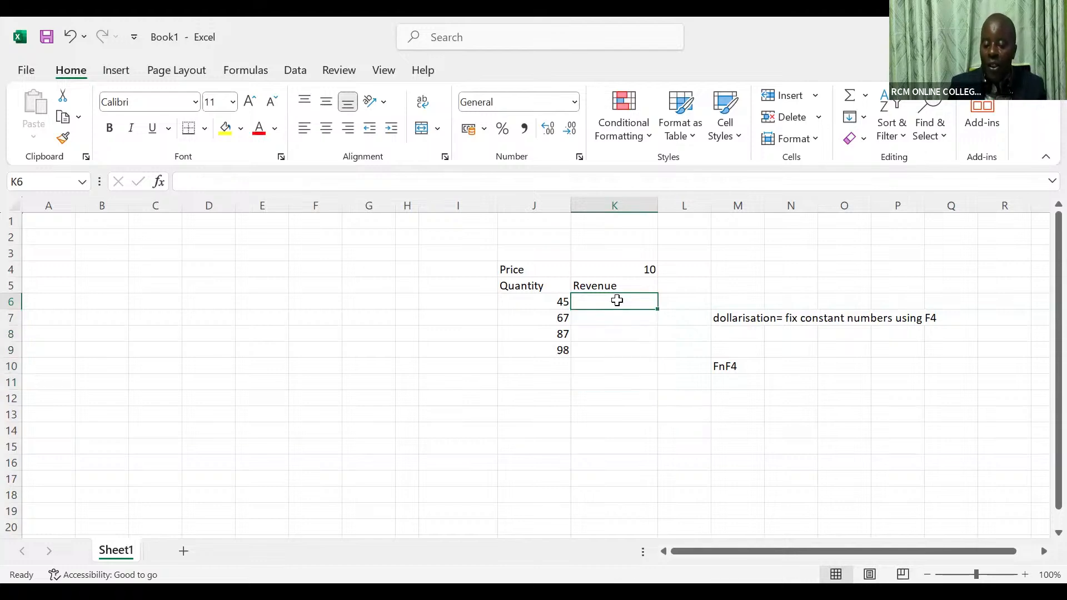
{"action": "type", "text": "="}
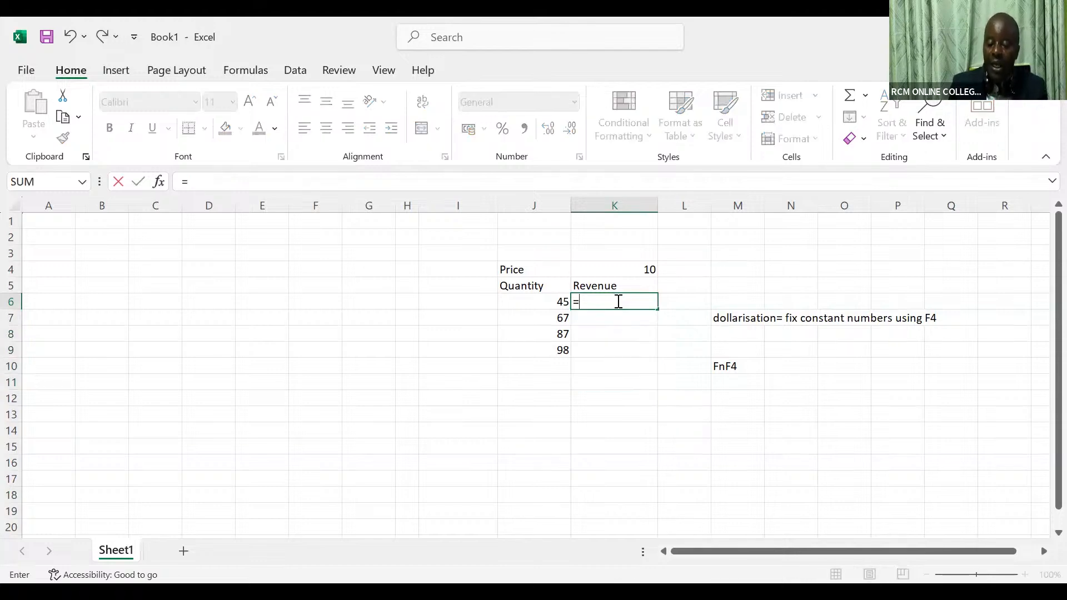
{"action": "left_click", "coordinate": [548, 302]}
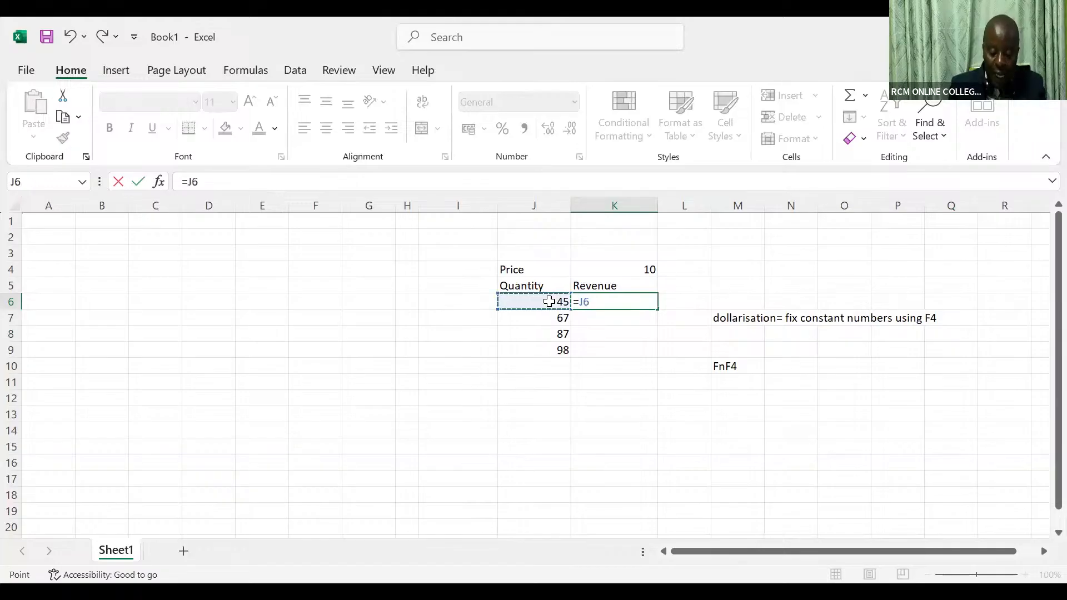
{"action": "type", "text": "*"}
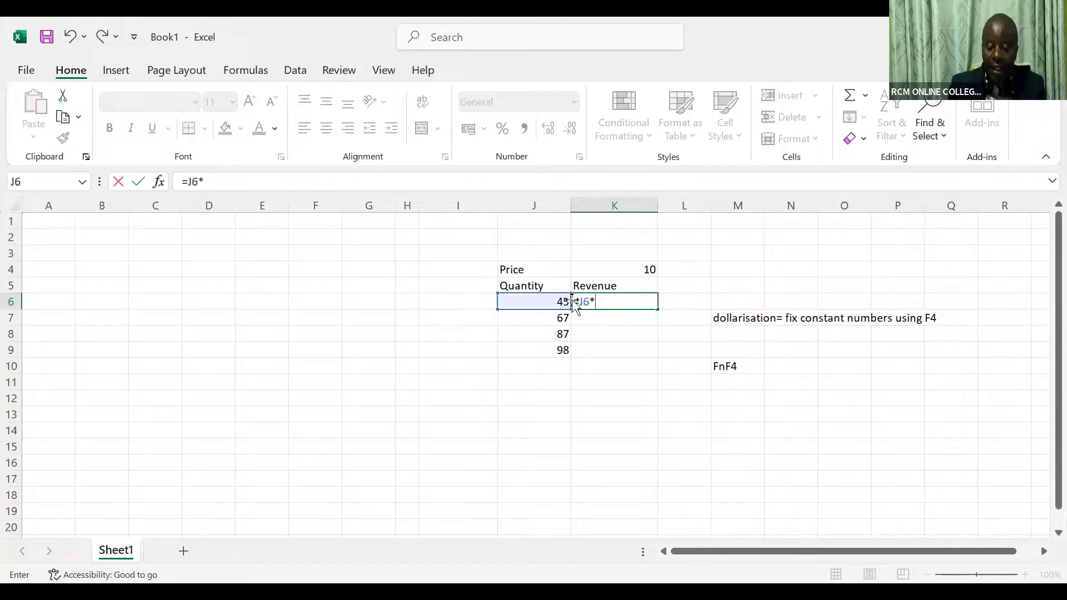
{"action": "left_click", "coordinate": [633, 269]}
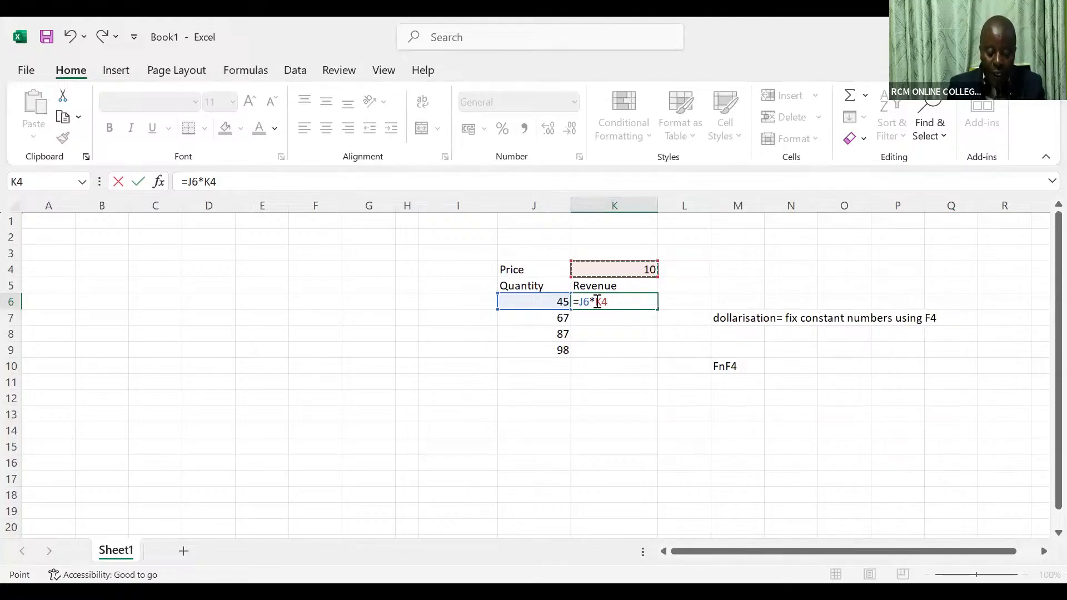
{"action": "key", "text": "F4"}
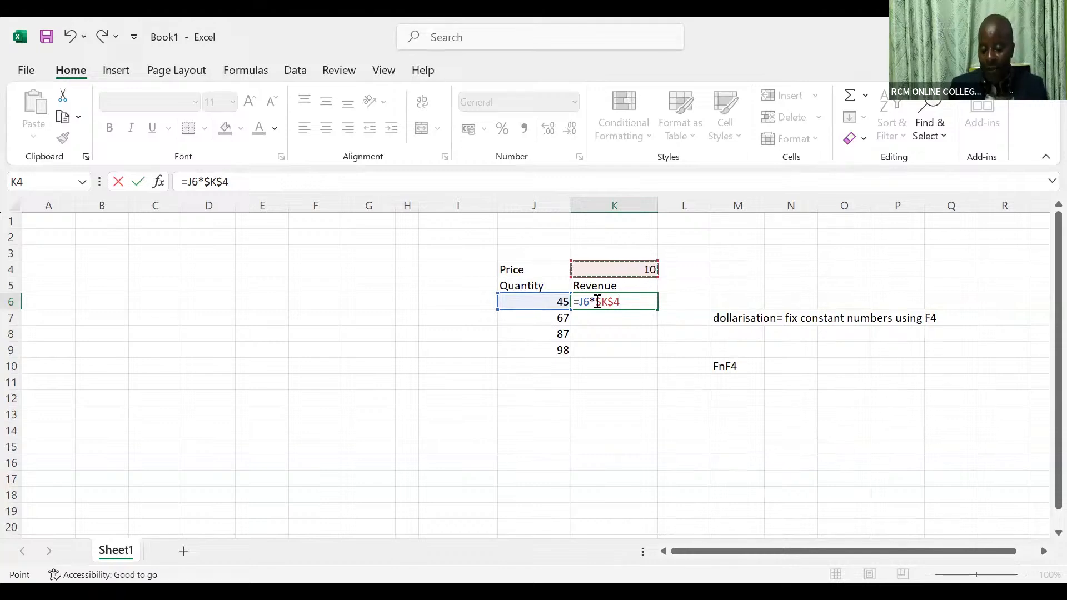
{"action": "key", "text": "Return"}
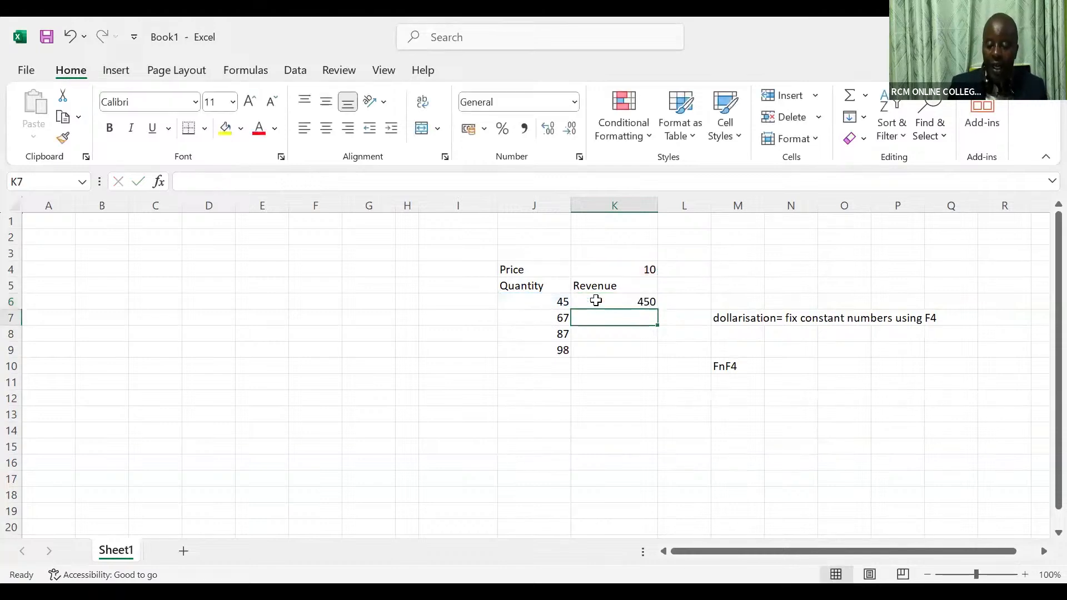
{"action": "left_click", "coordinate": [595, 300]}
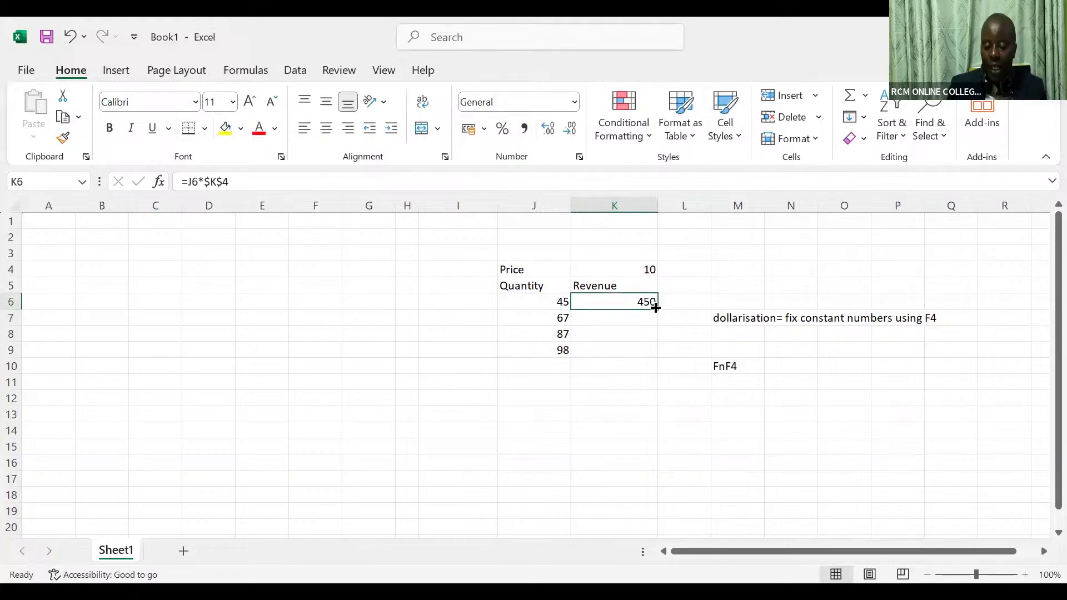
{"action": "double_click", "coordinate": [656, 309]}
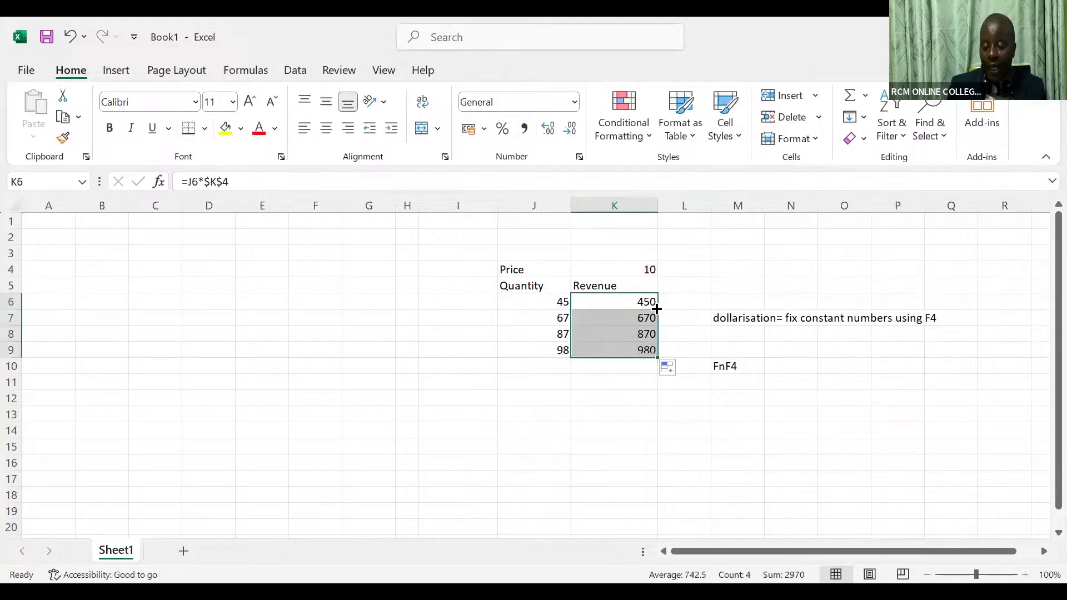
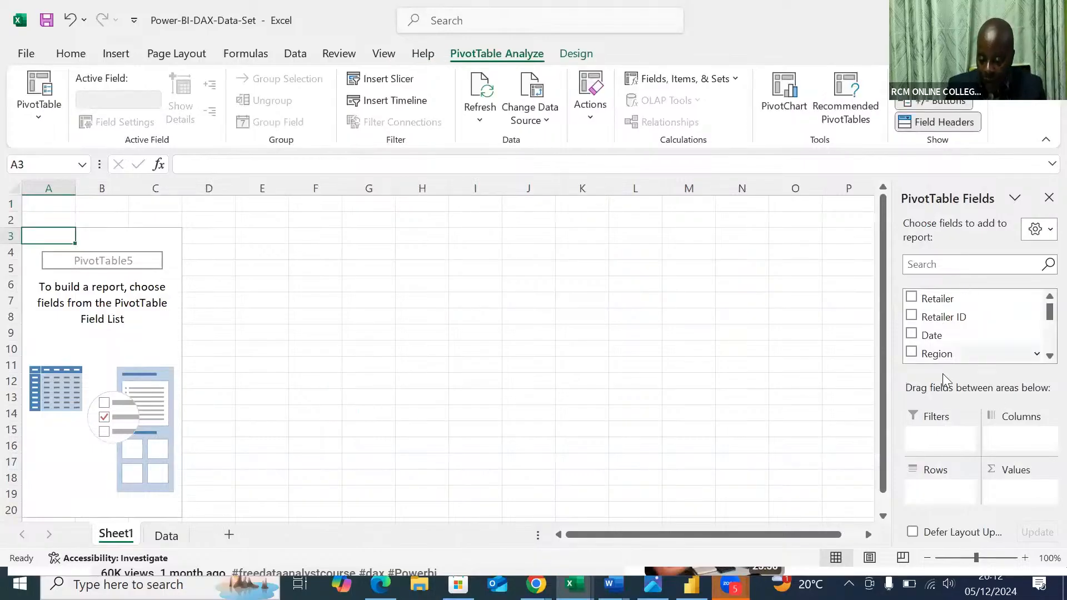
Add the Beverage Brand field to the rows of the empty pivot table on Sheet1
{"action": "left_click", "coordinate": [1046, 357]}
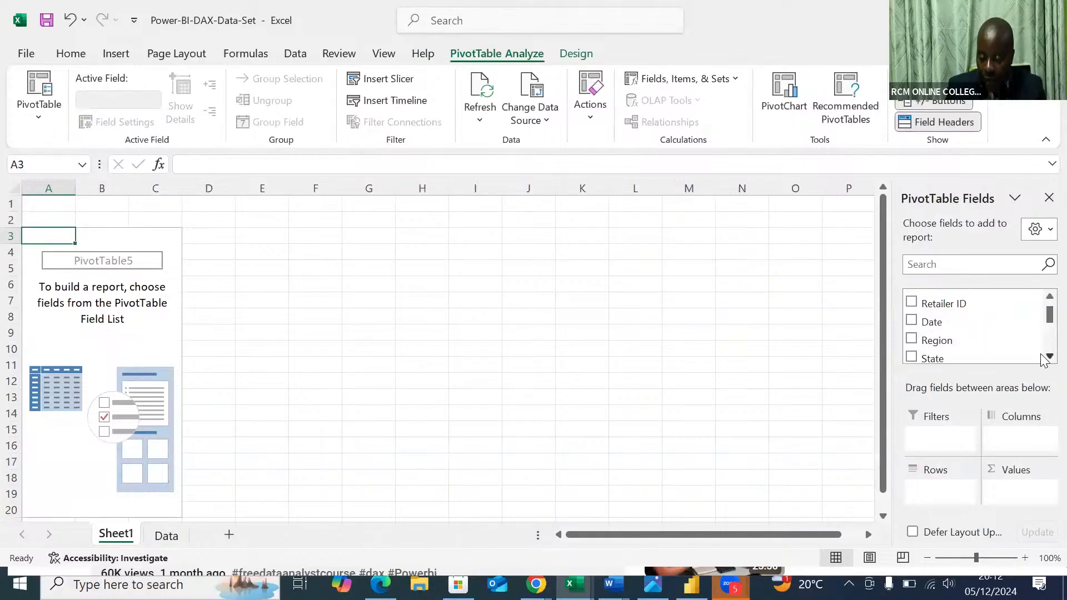
{"action": "left_click", "coordinate": [1045, 357]}
{"action": "left_click", "coordinate": [1046, 358]}
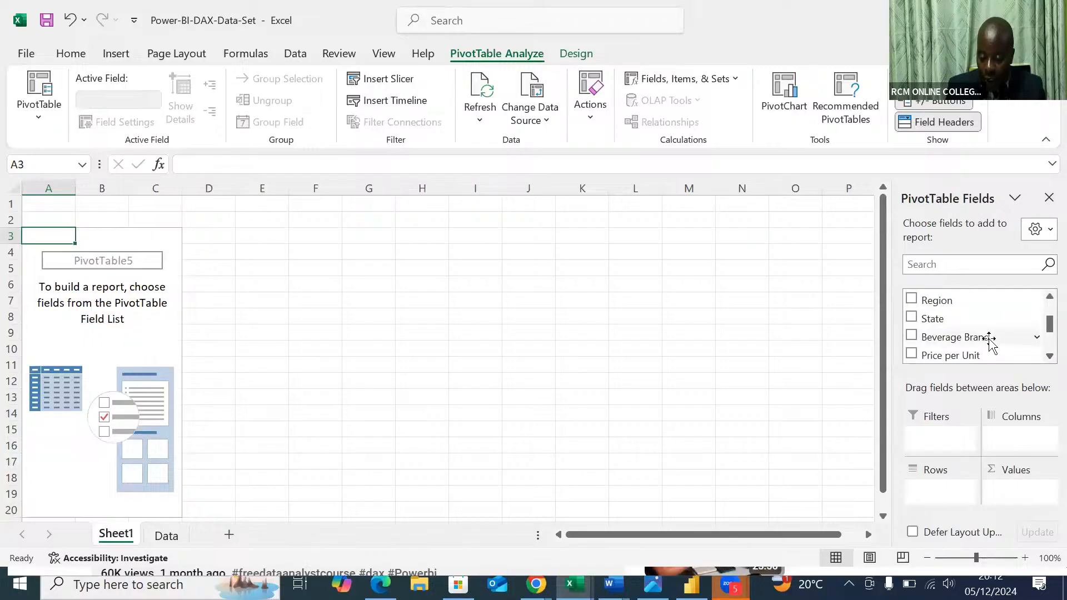
{"action": "left_click_drag", "start_coordinate": [989, 338], "coordinate": [933, 490]}
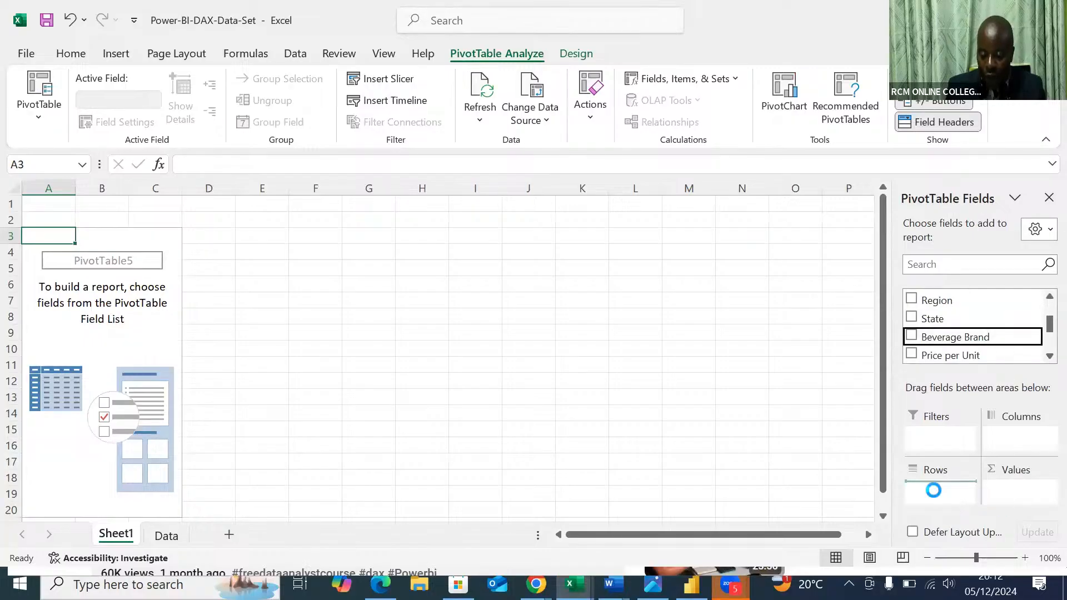
Add the Units Sold and Revenue fields as summed values in the pivot table
{"action": "left_click", "coordinate": [1045, 357]}
{"action": "left_click", "coordinate": [1046, 357]}
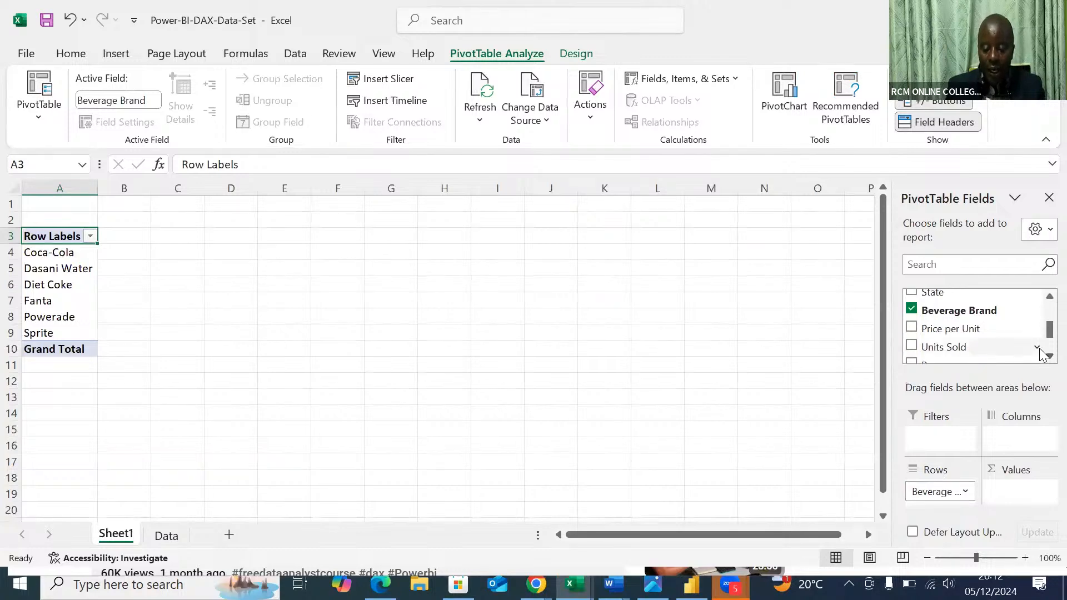
{"action": "left_click", "coordinate": [1046, 357]}
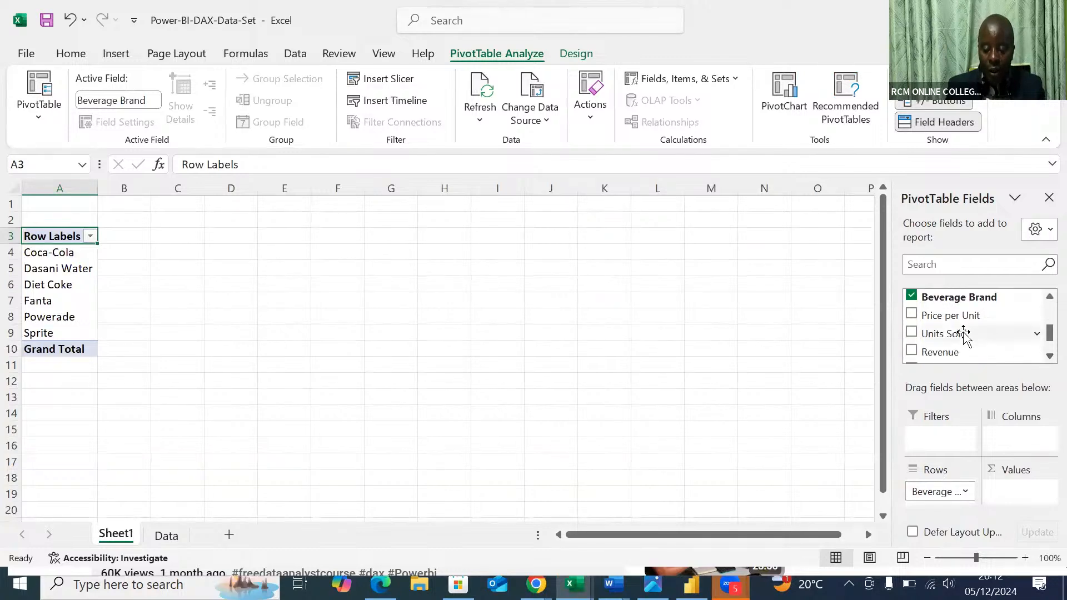
{"action": "left_click_drag", "start_coordinate": [964, 334], "coordinate": [1018, 489]}
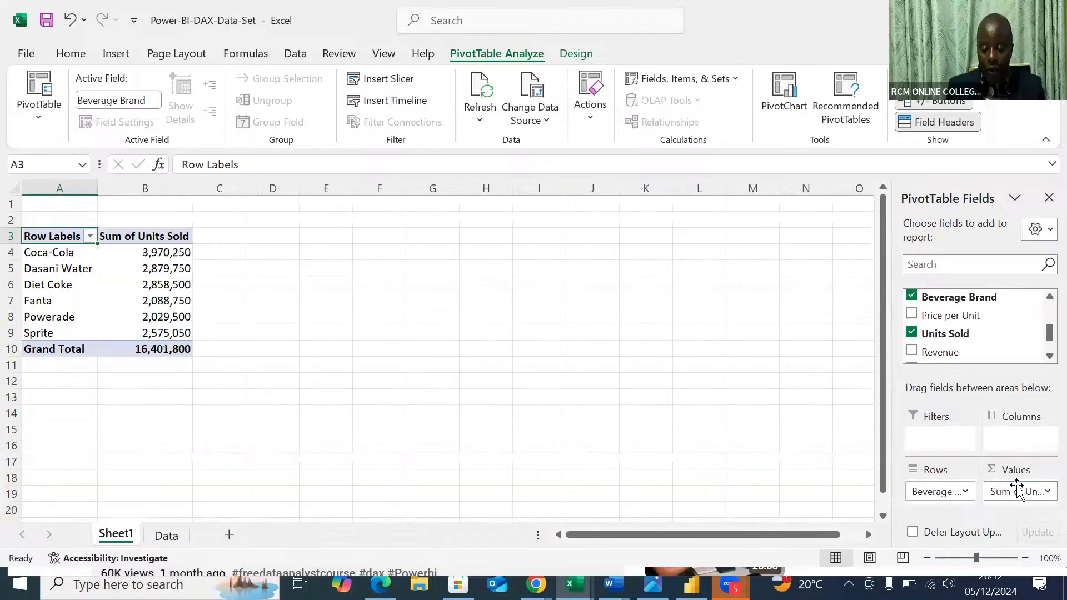
{"action": "left_click_drag", "start_coordinate": [933, 355], "coordinate": [1018, 496]}
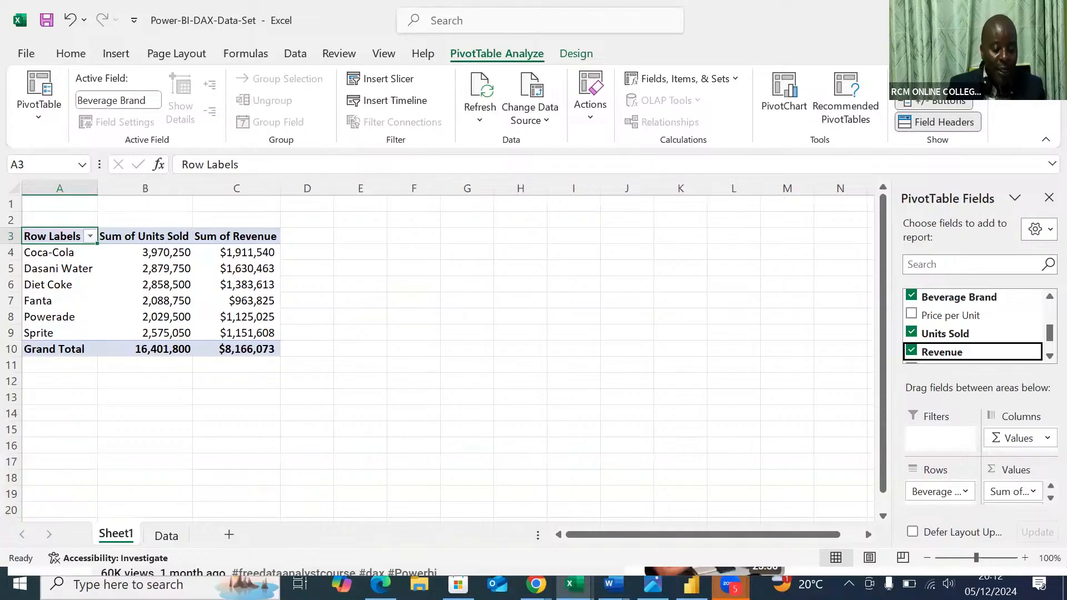
{"action": "left_click", "coordinate": [134, 584]}
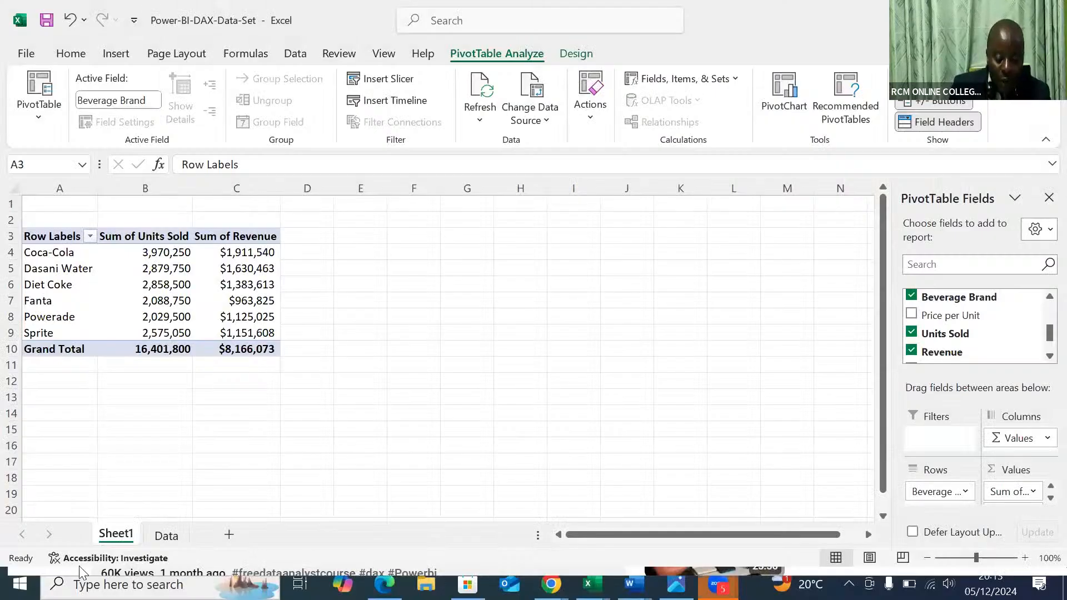
Switch to Power BI Desktop by finding and launching it from the Windows search
{"action": "key", "text": "alt+Tab"}
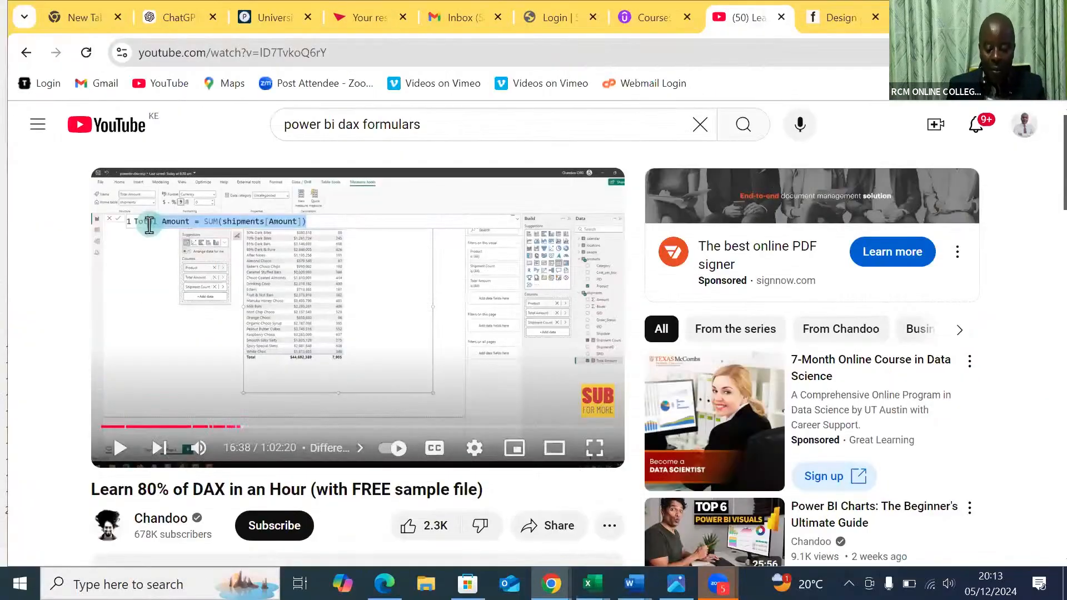
{"action": "key", "text": "super"}
{"action": "type", "text": "power"}
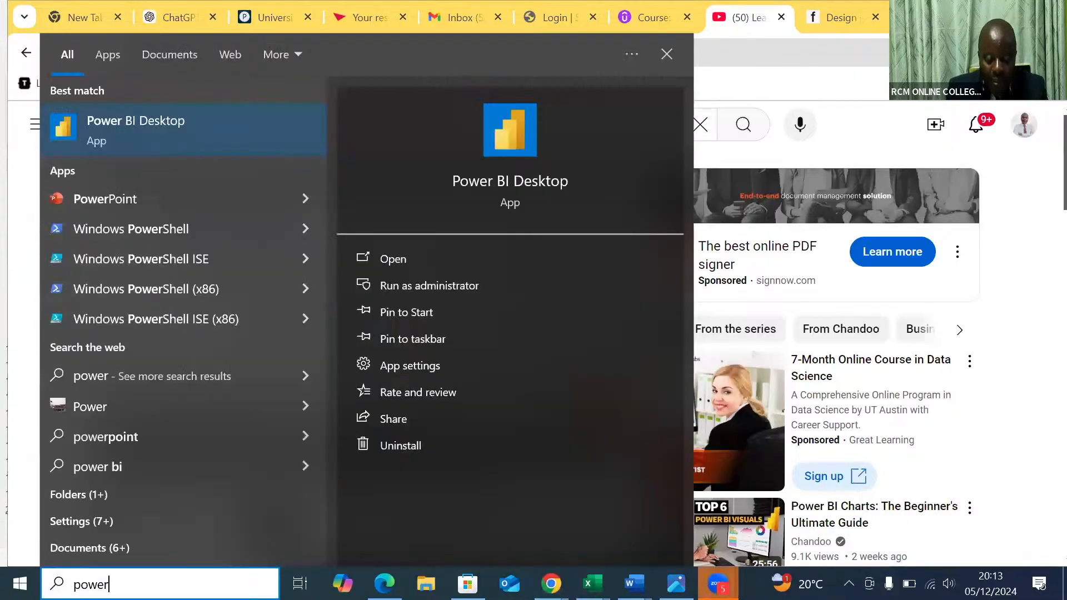
{"action": "left_click", "coordinate": [512, 181]}
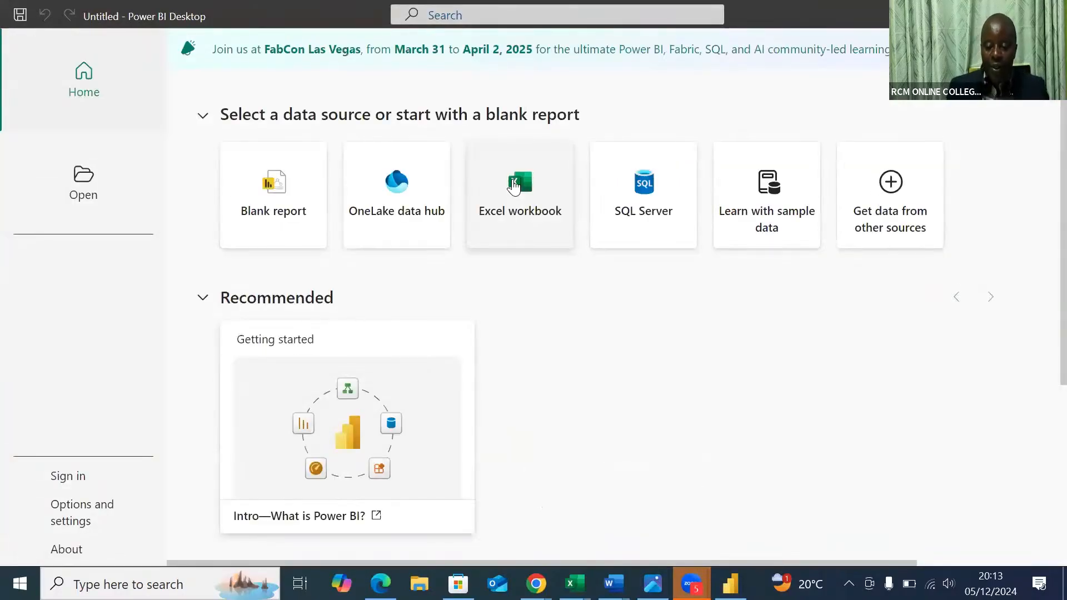
Load Table1 from the Excel workbook Power-BI-DAX-Data-Set in the Documents folder into the new report
{"action": "left_click", "coordinate": [885, 207]}
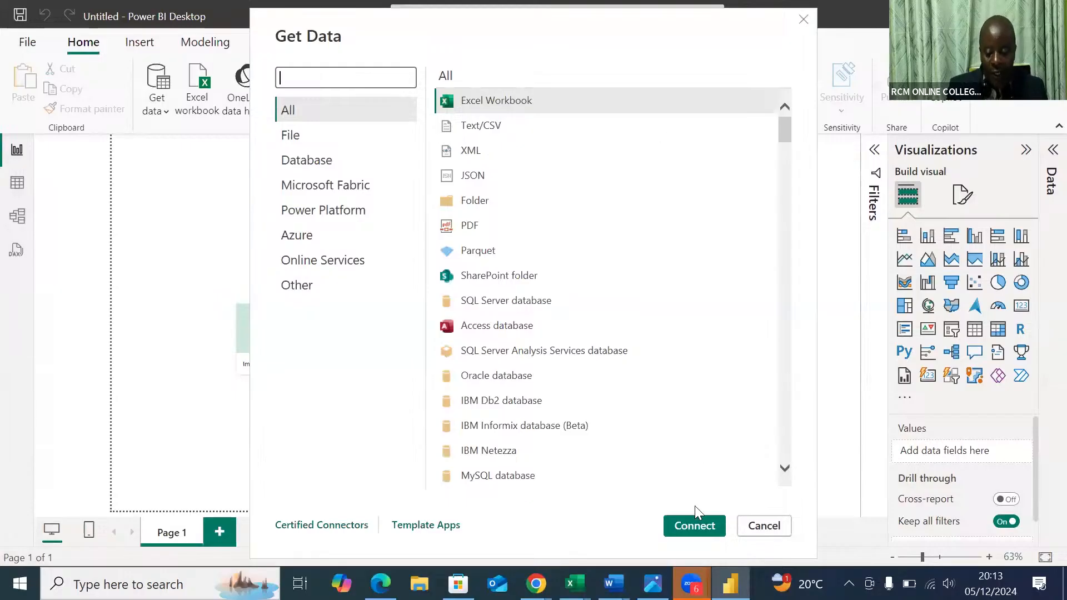
{"action": "left_click", "coordinate": [689, 525]}
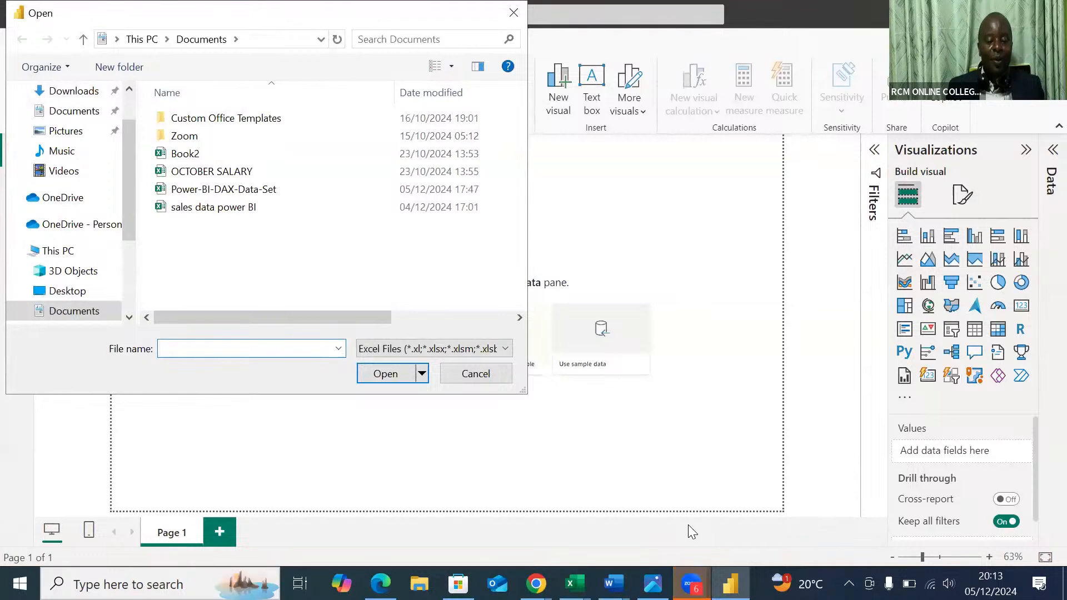
{"action": "left_click", "coordinate": [257, 194]}
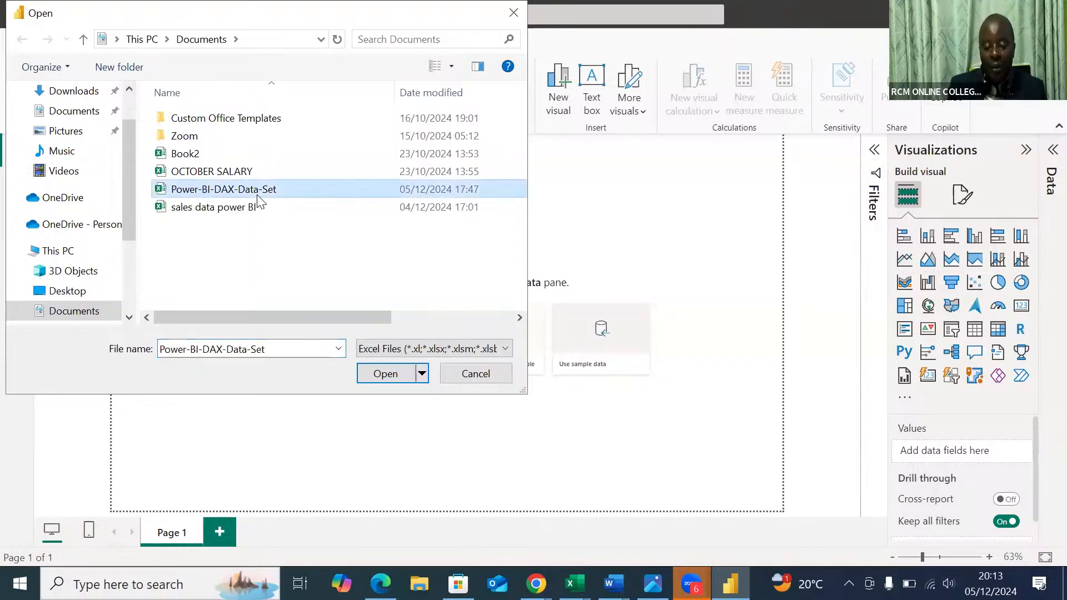
{"action": "left_click", "coordinate": [386, 376]}
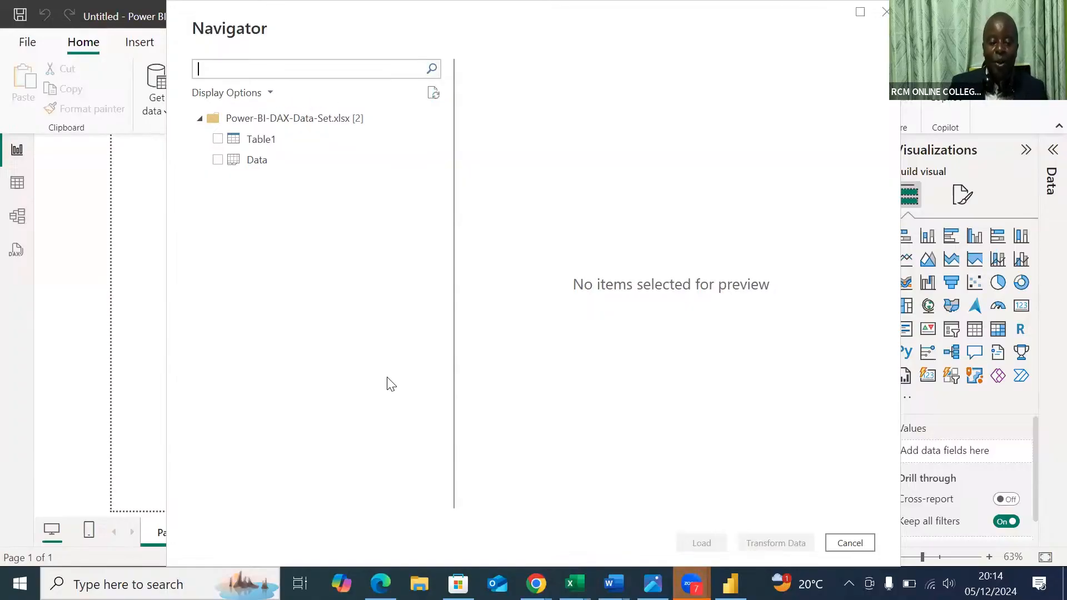
{"action": "left_click", "coordinate": [217, 140]}
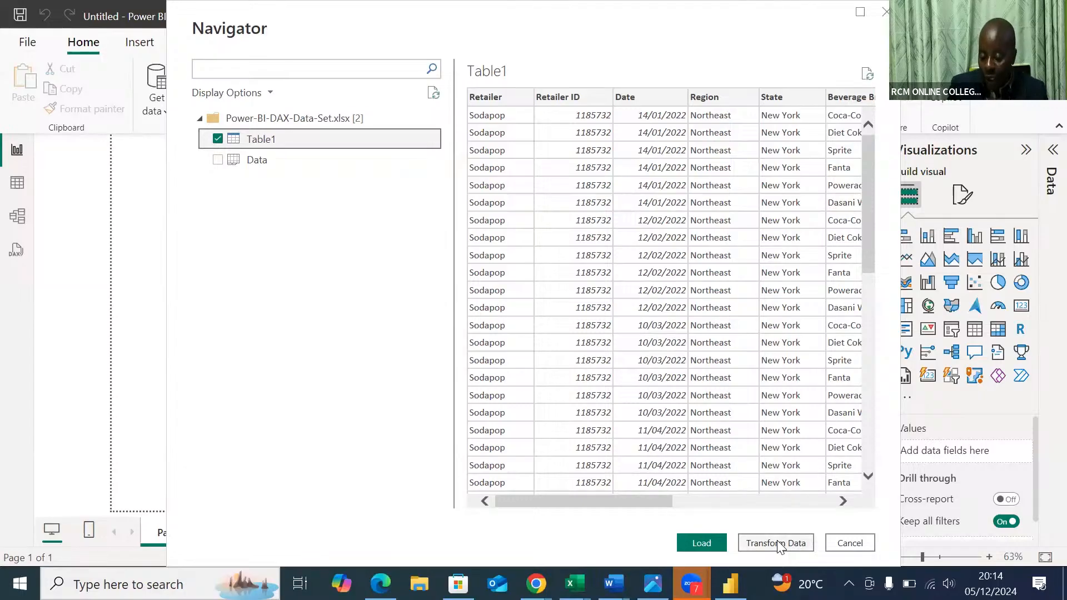
{"action": "left_click", "coordinate": [706, 537]}
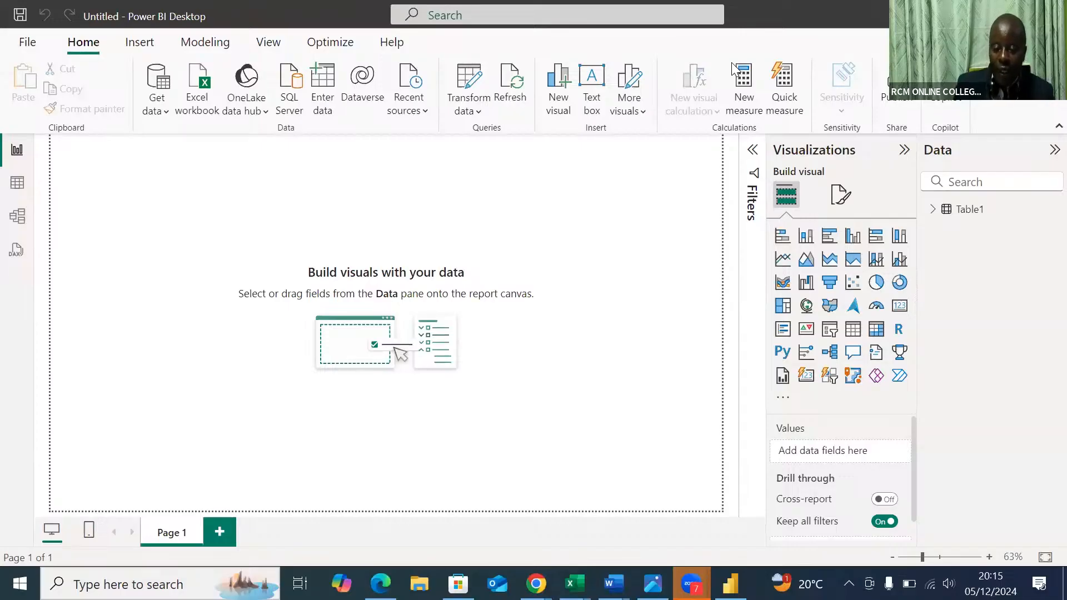
{"action": "left_click", "coordinate": [905, 105]}
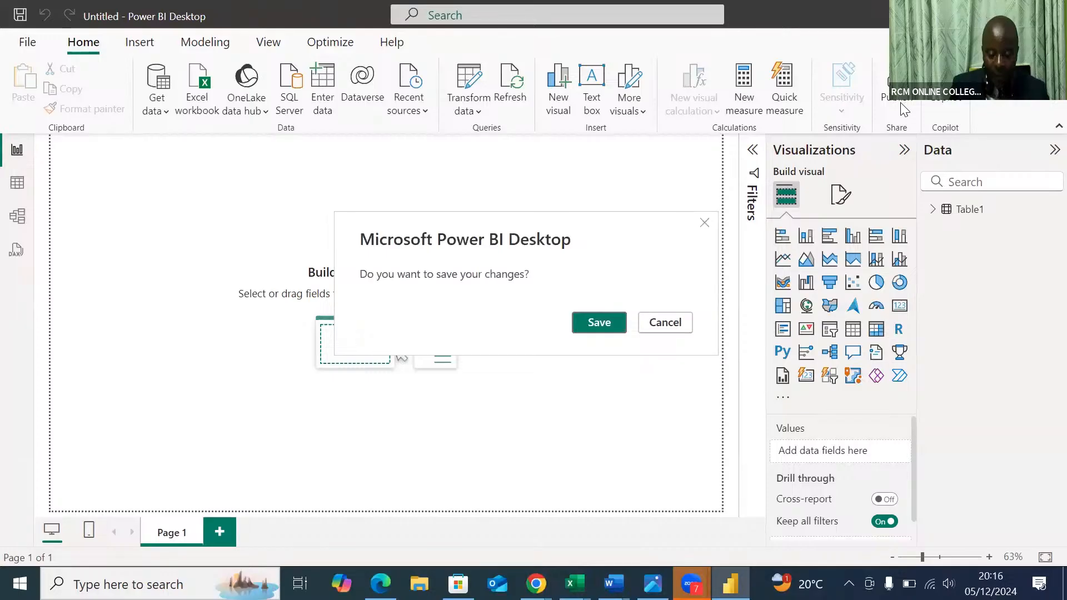
{"action": "left_click", "coordinate": [705, 223]}
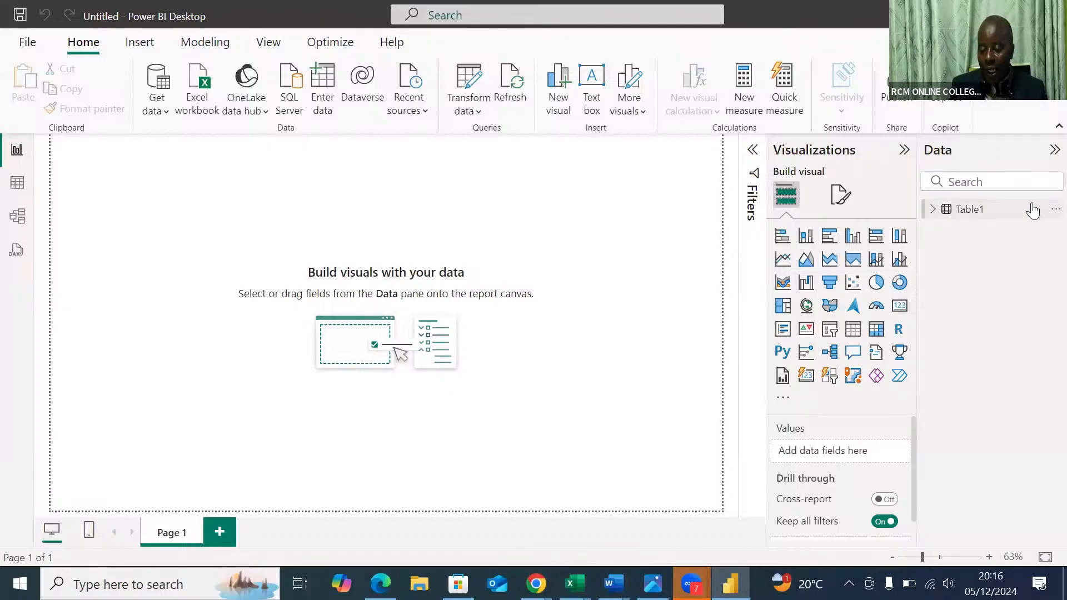
Create a table visual from Table1's Beverage Brand field on Page 1 and enlarge it in width and height
{"action": "left_click", "coordinate": [932, 212]}
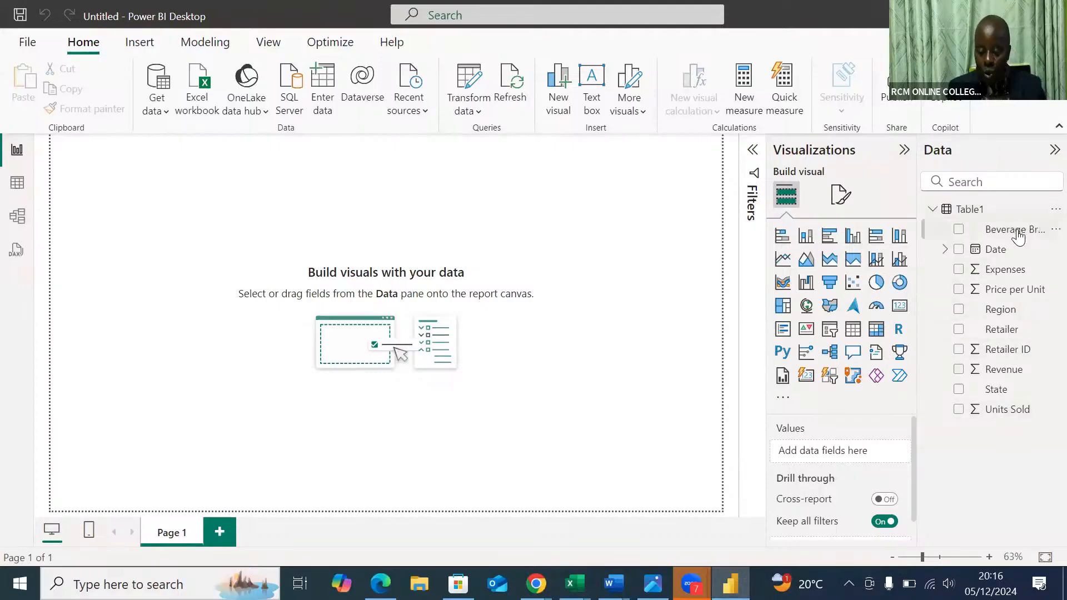
{"action": "left_click_drag", "start_coordinate": [1018, 236], "coordinate": [274, 250]}
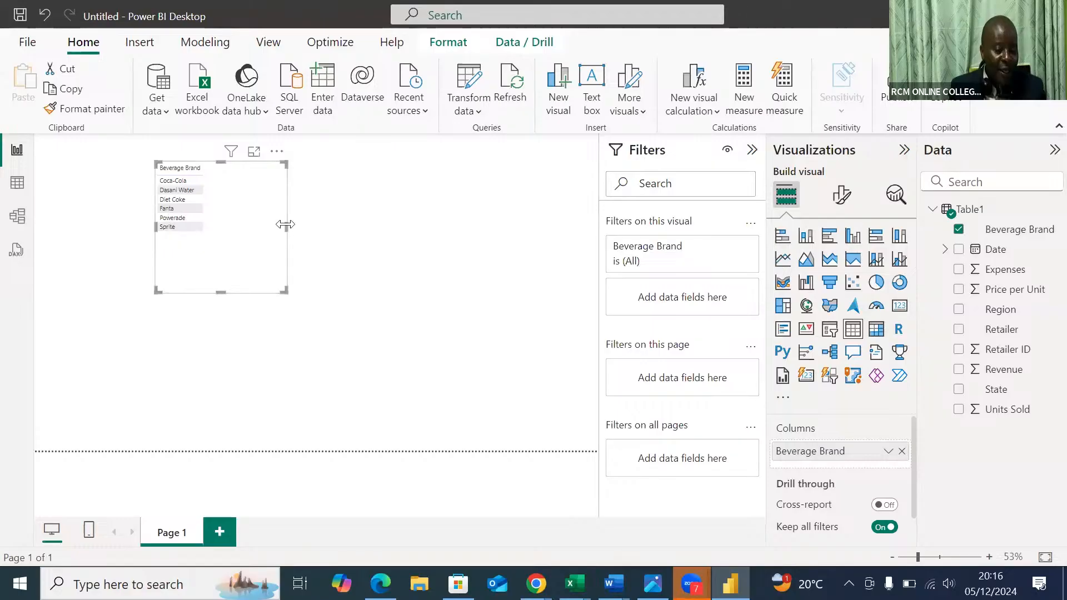
{"action": "left_click_drag", "start_coordinate": [288, 224], "coordinate": [497, 255]}
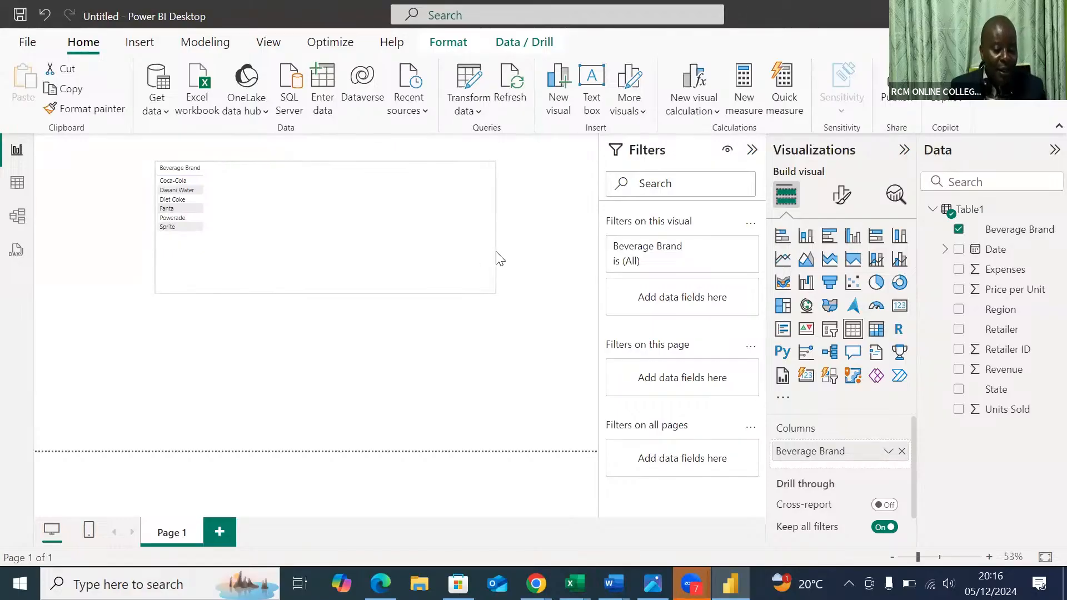
{"action": "left_click_drag", "start_coordinate": [327, 292], "coordinate": [322, 380]}
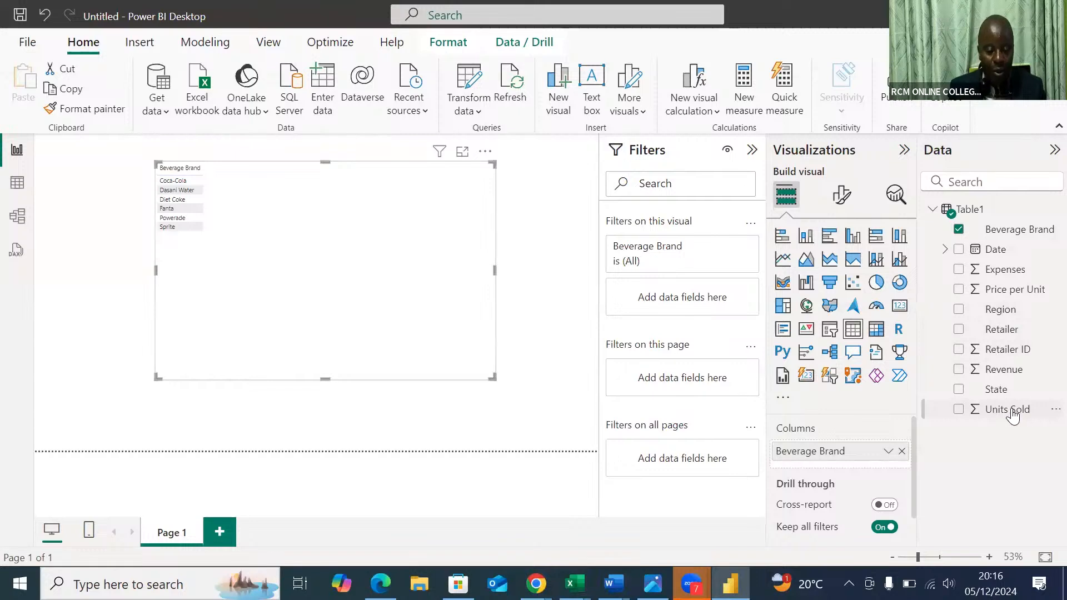
Add the Units Sold and Revenue fields from Table1 as summed columns in the Beverage Brand table visual
{"action": "left_click_drag", "start_coordinate": [1011, 410], "coordinate": [358, 188]}
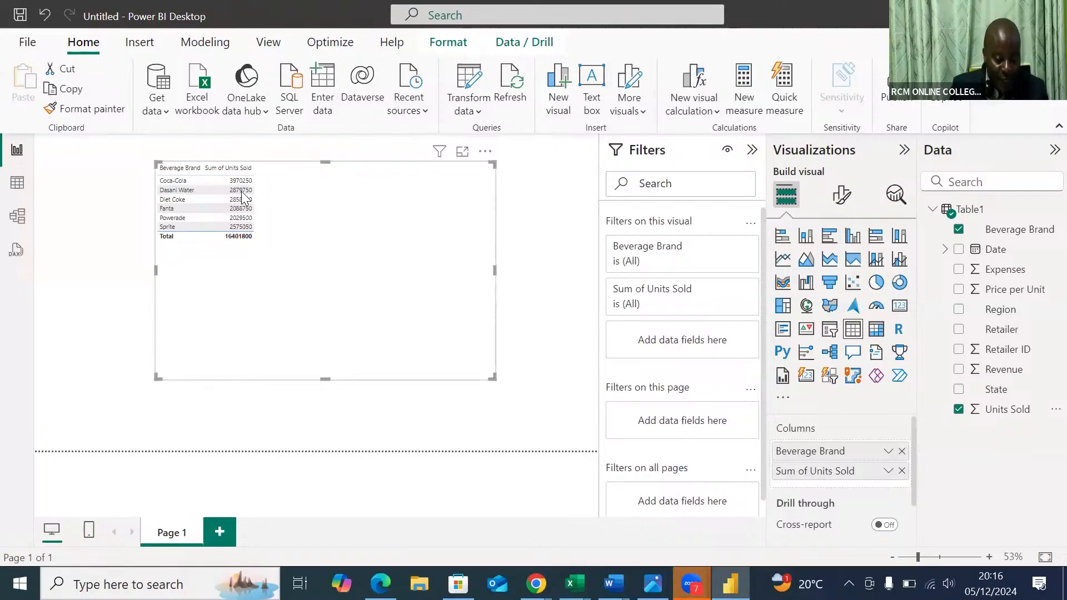
{"action": "scroll", "coordinate": [243, 197], "scroll_direction": "down", "scroll_amount": 3}
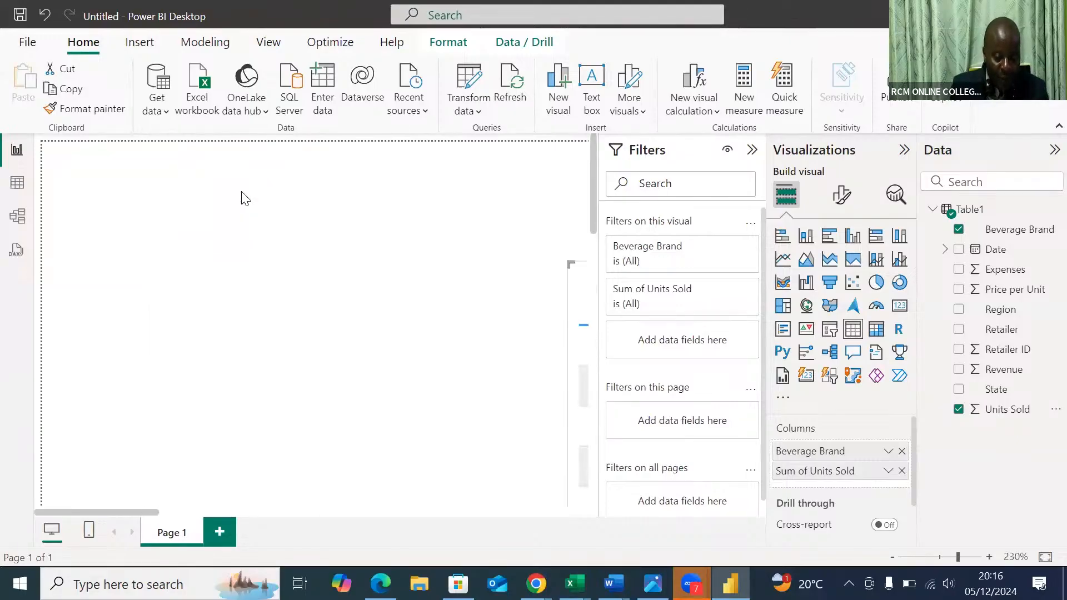
{"action": "scroll", "coordinate": [243, 197], "scroll_direction": "up", "scroll_amount": 5}
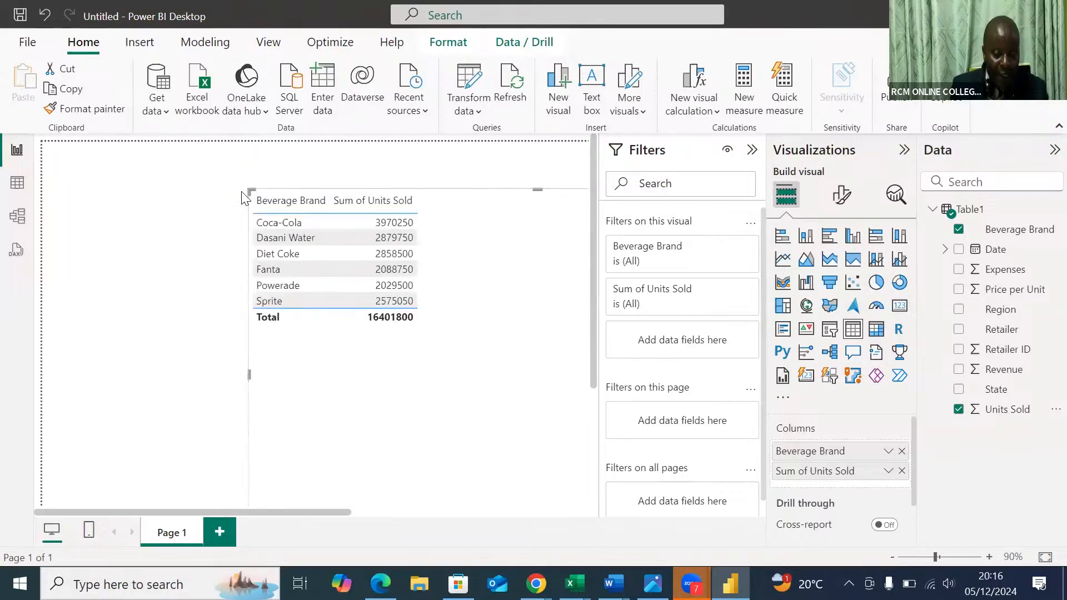
{"action": "scroll", "coordinate": [243, 197], "scroll_direction": "down", "scroll_amount": 1}
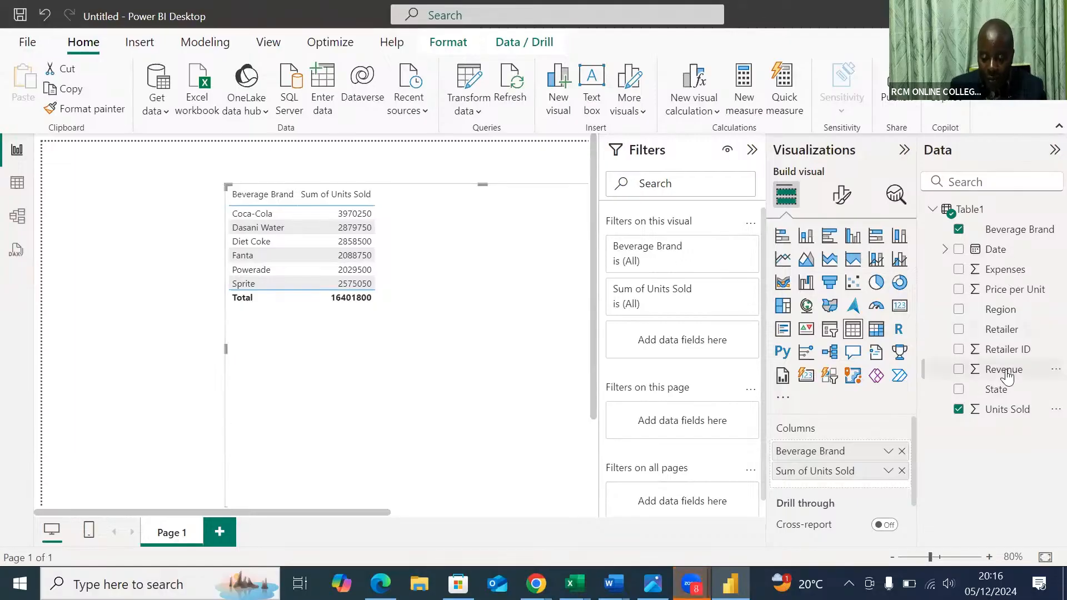
{"action": "left_click_drag", "start_coordinate": [1006, 373], "coordinate": [462, 233]}
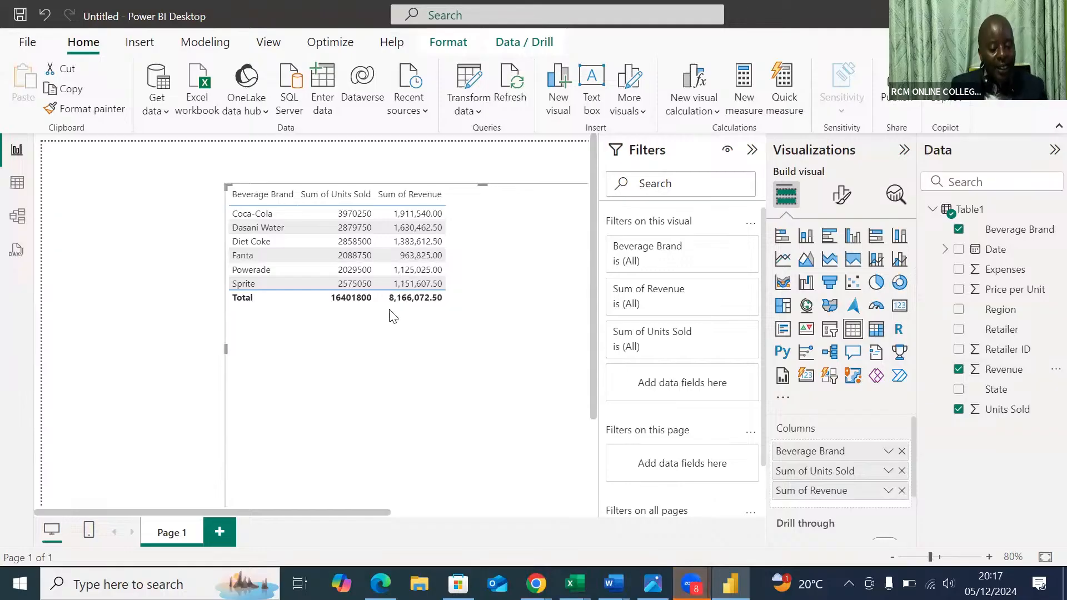